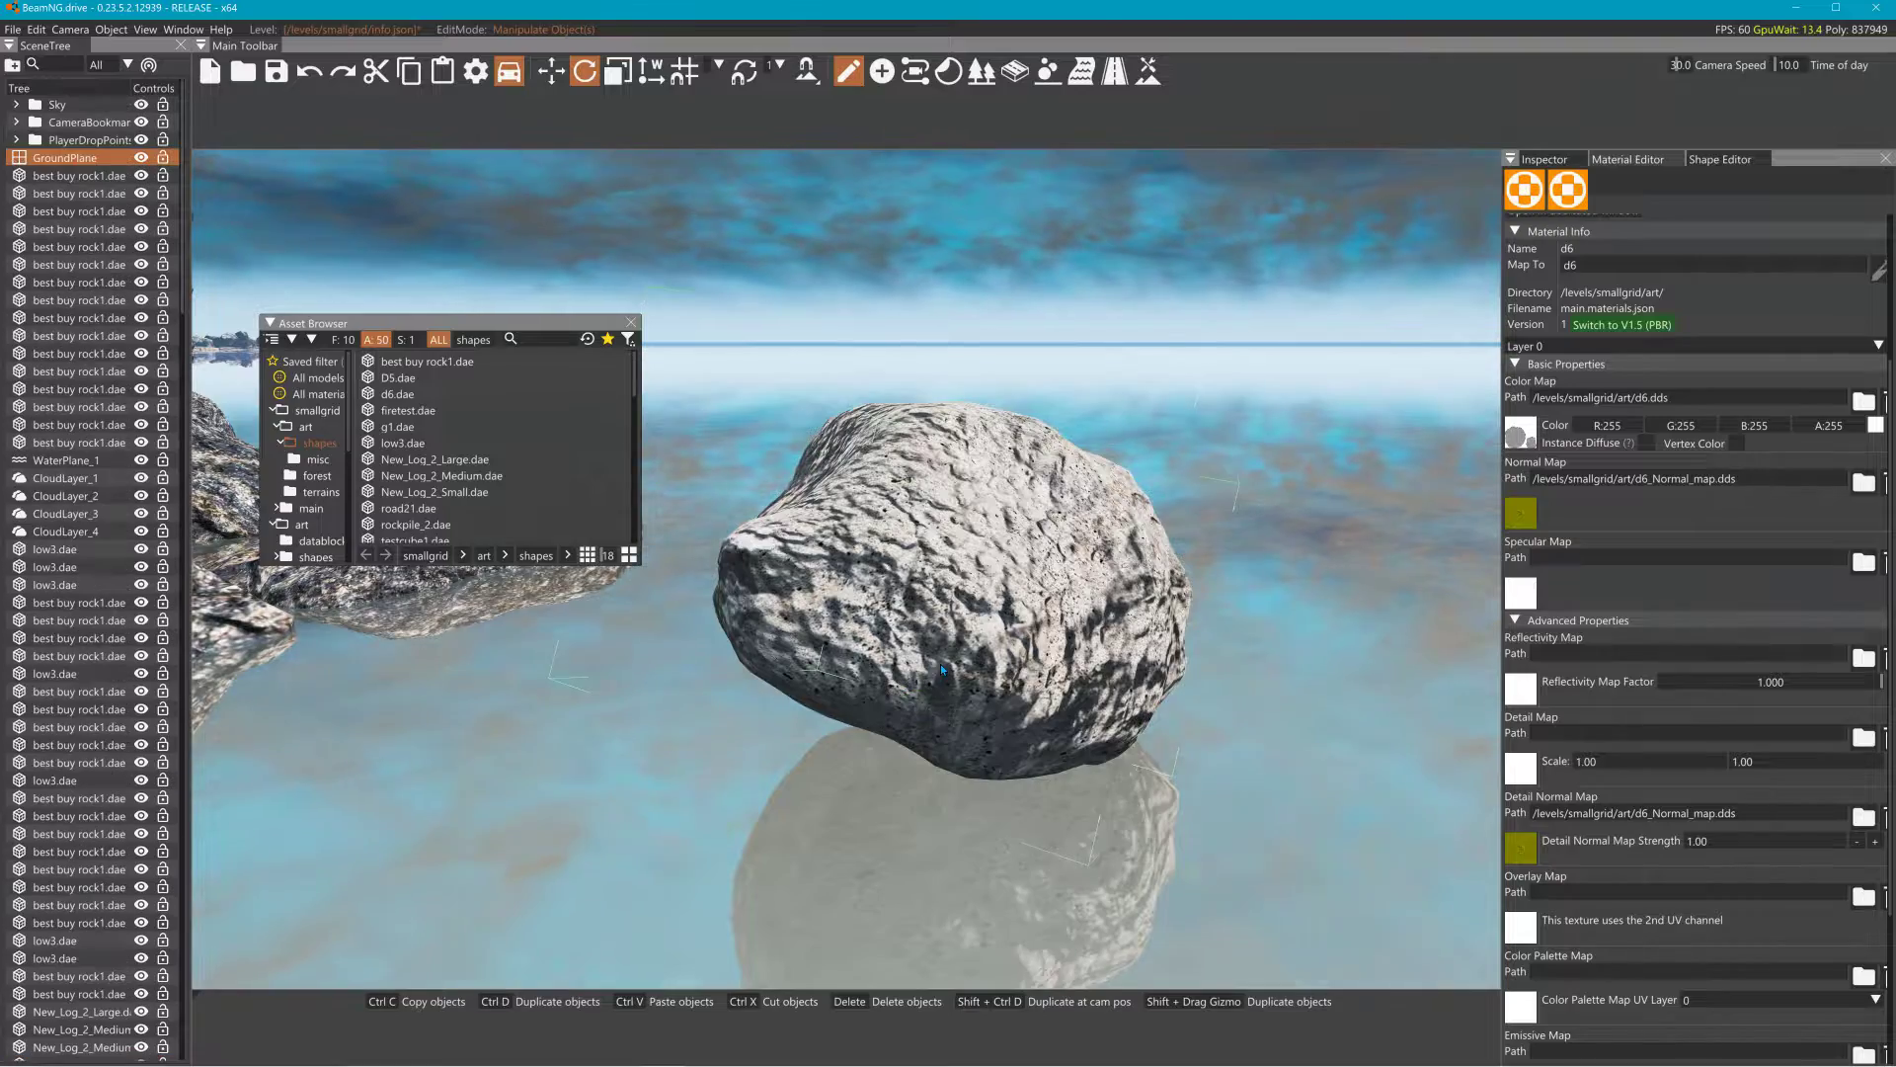
- Select the pale d6.dae rock and preview its forced detail levels in the Shape Editor, switching Force detail off at the end
{"action": "left_click", "coordinate": [939, 667]}
{"action": "mouse_move", "coordinate": [925, 712]}
{"action": "left_mouse_down"}
{"action": "mouse_move", "coordinate": [929, 775]}
{"action": "mouse_move", "coordinate": [921, 713]}
{"action": "left_mouse_up"}
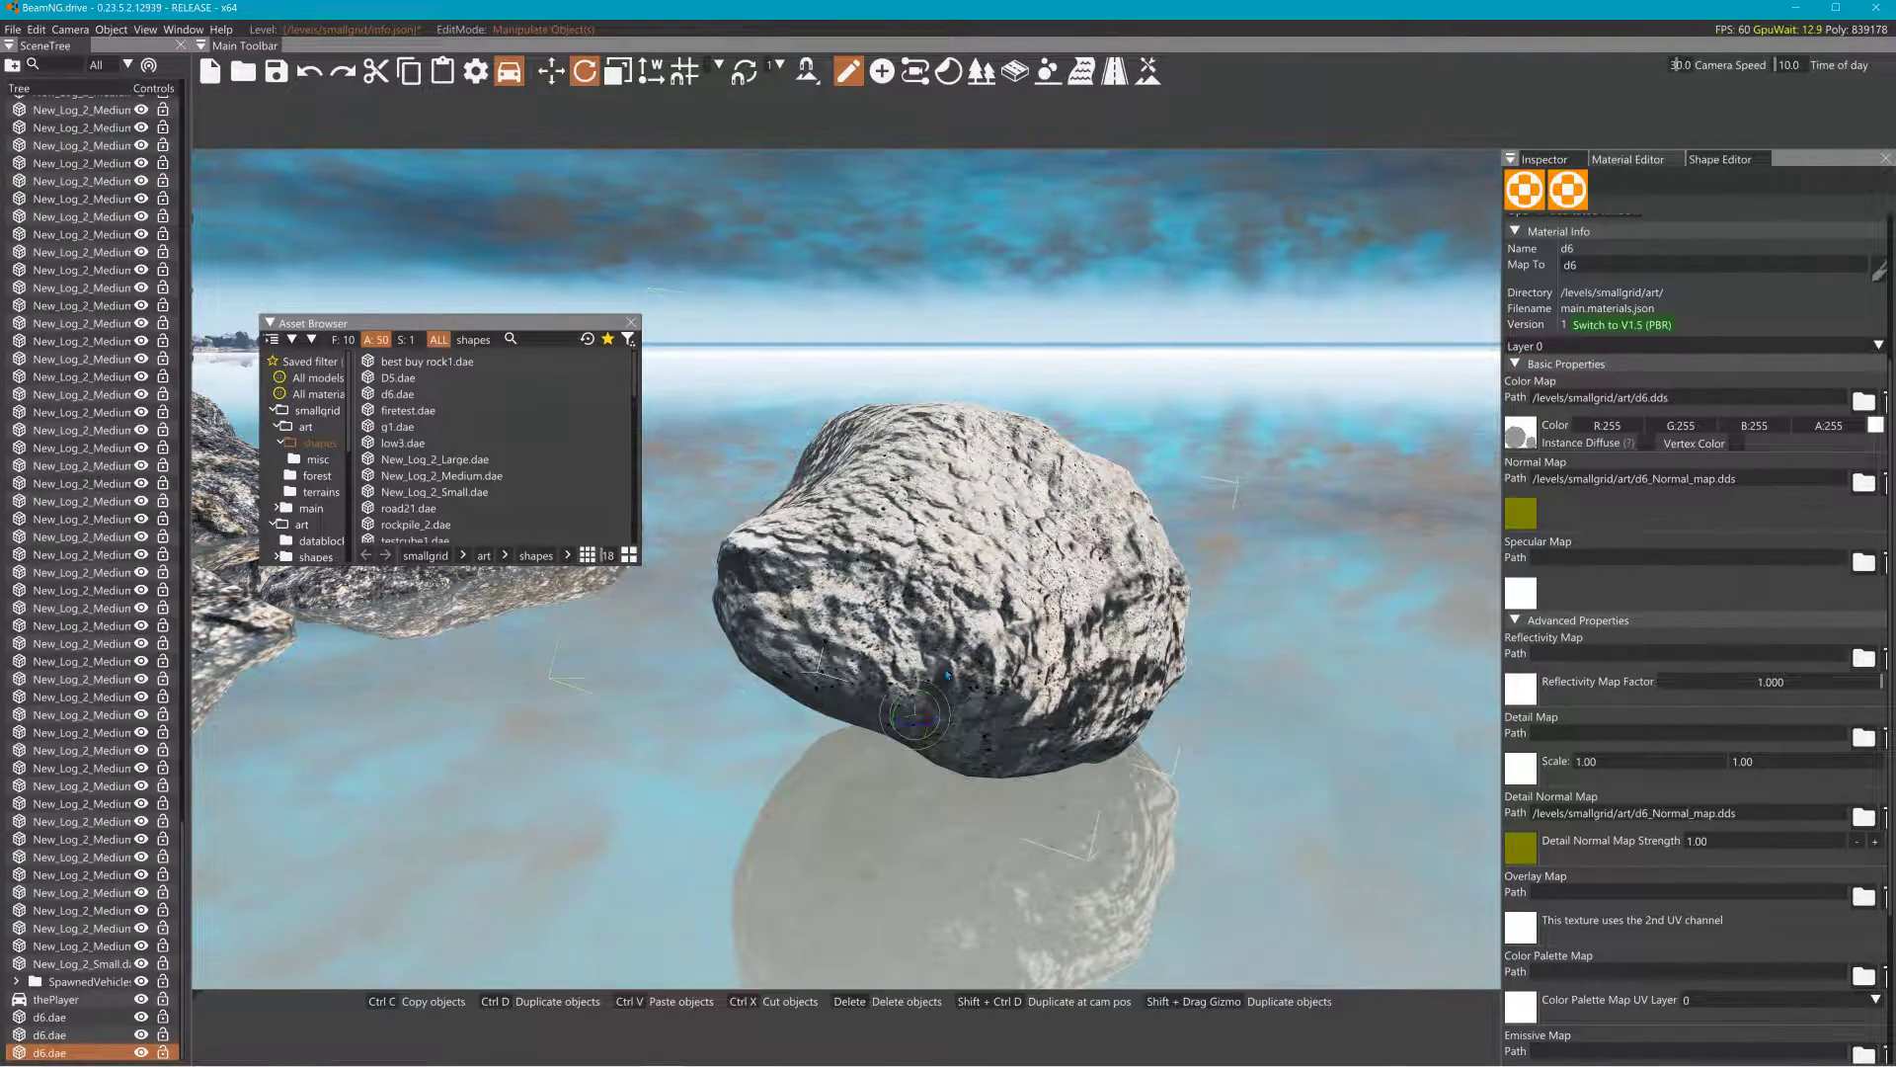
{"action": "left_click", "coordinate": [1719, 159]}
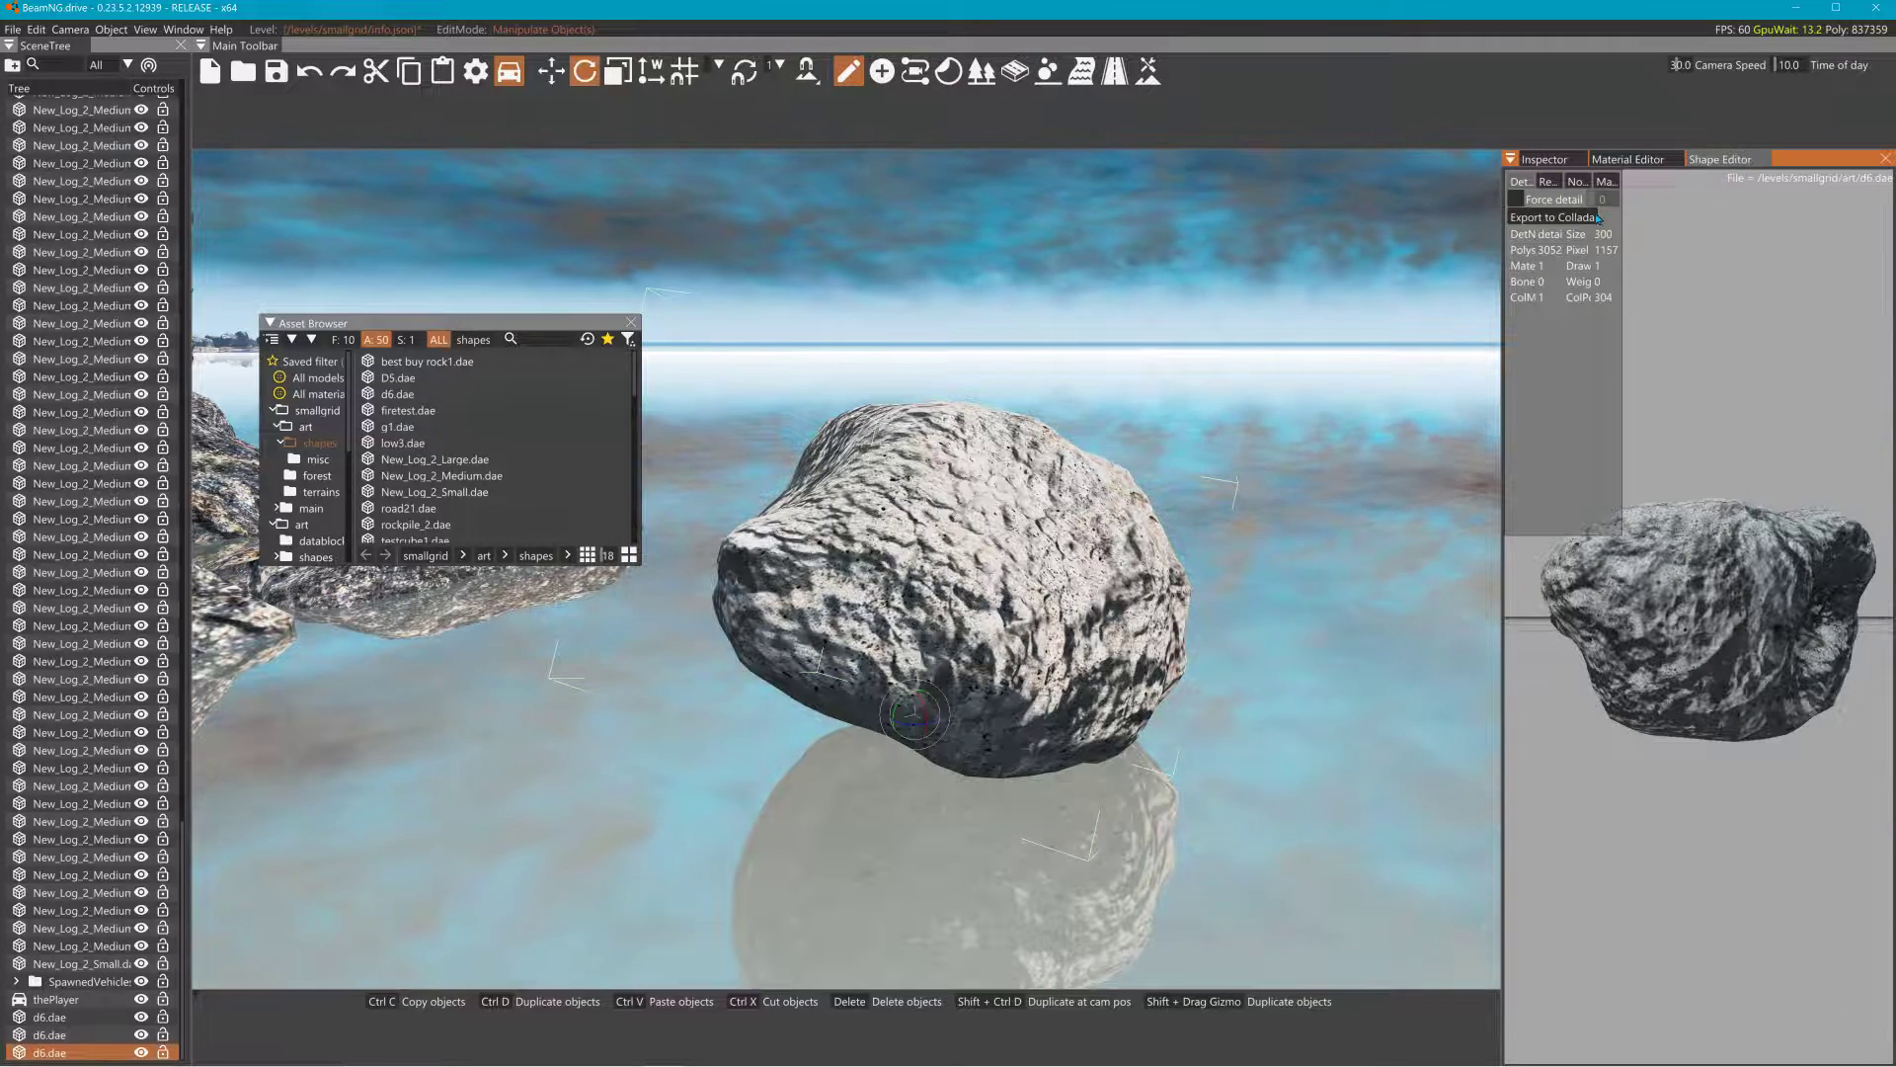
{"action": "left_click", "coordinate": [1519, 202]}
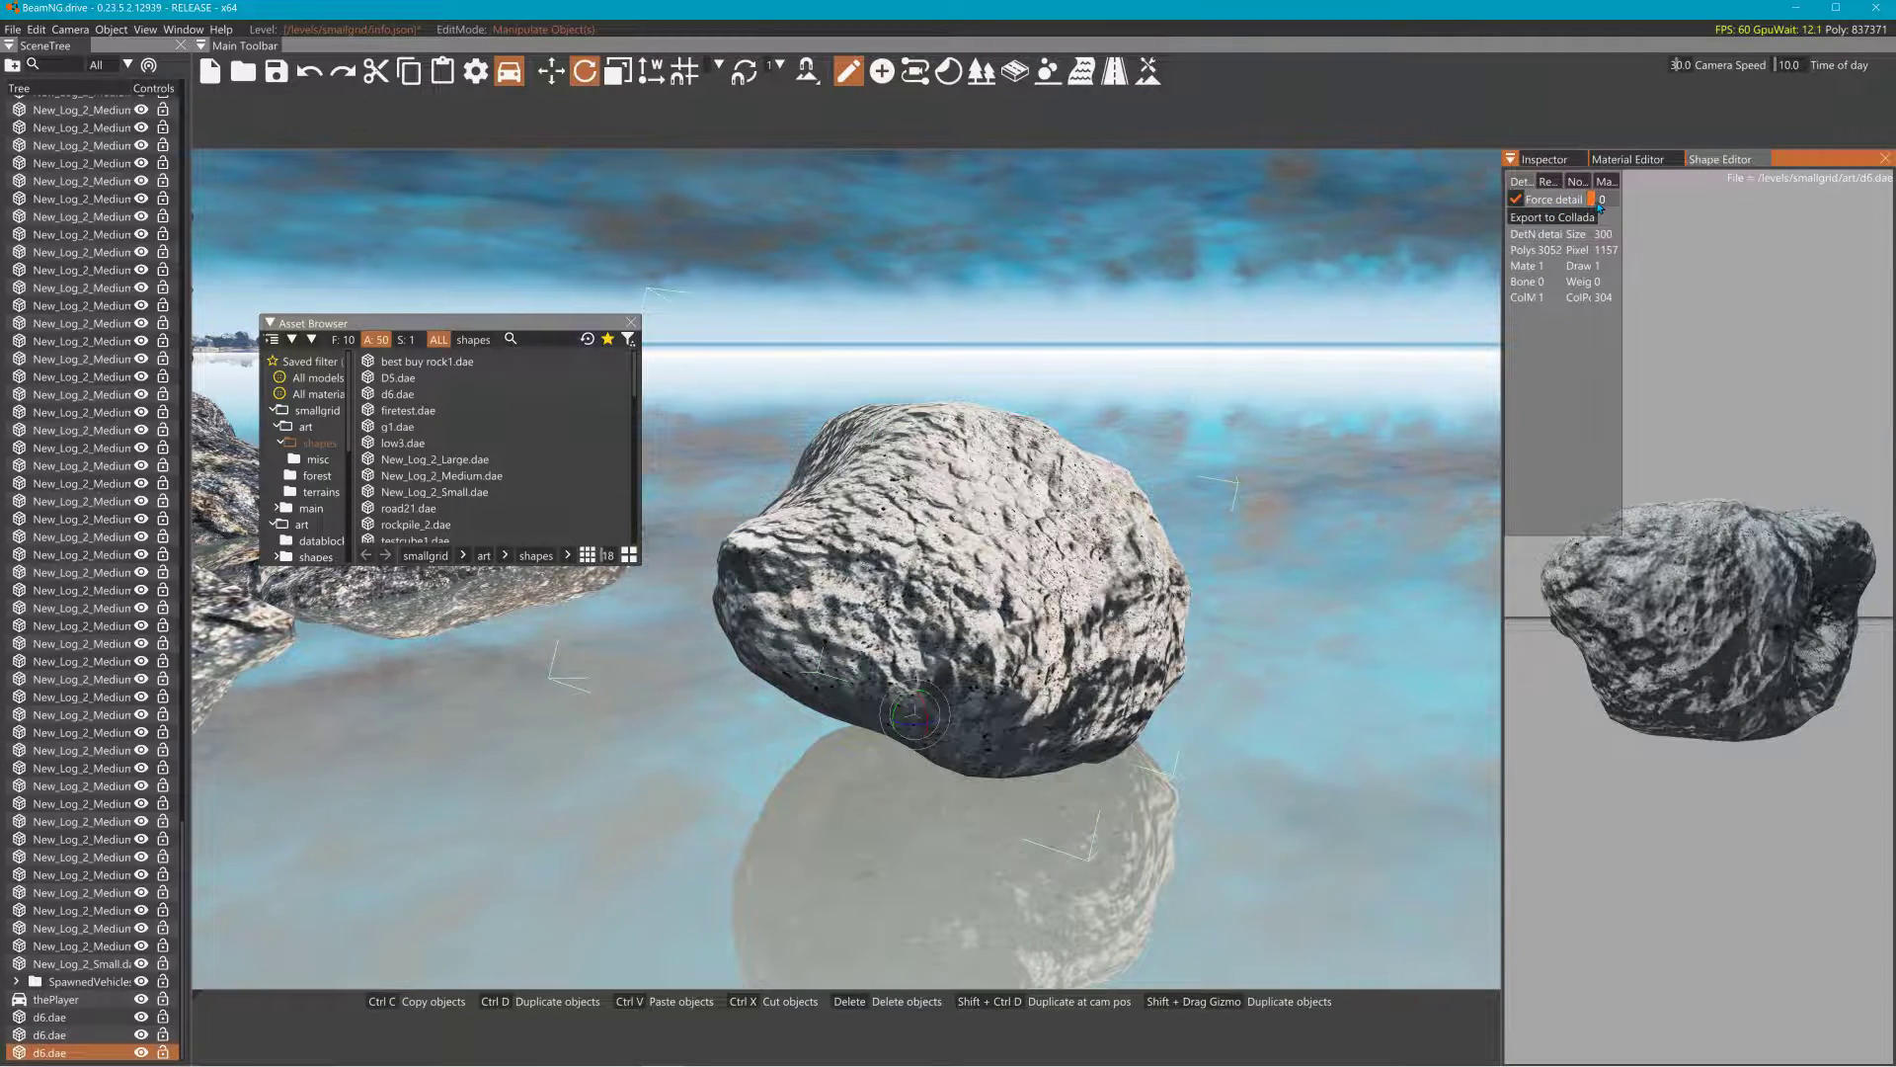
{"action": "left_click", "coordinate": [1600, 201]}
{"action": "left_click_drag", "start_coordinate": [1601, 203], "coordinate": [1605, 204]}
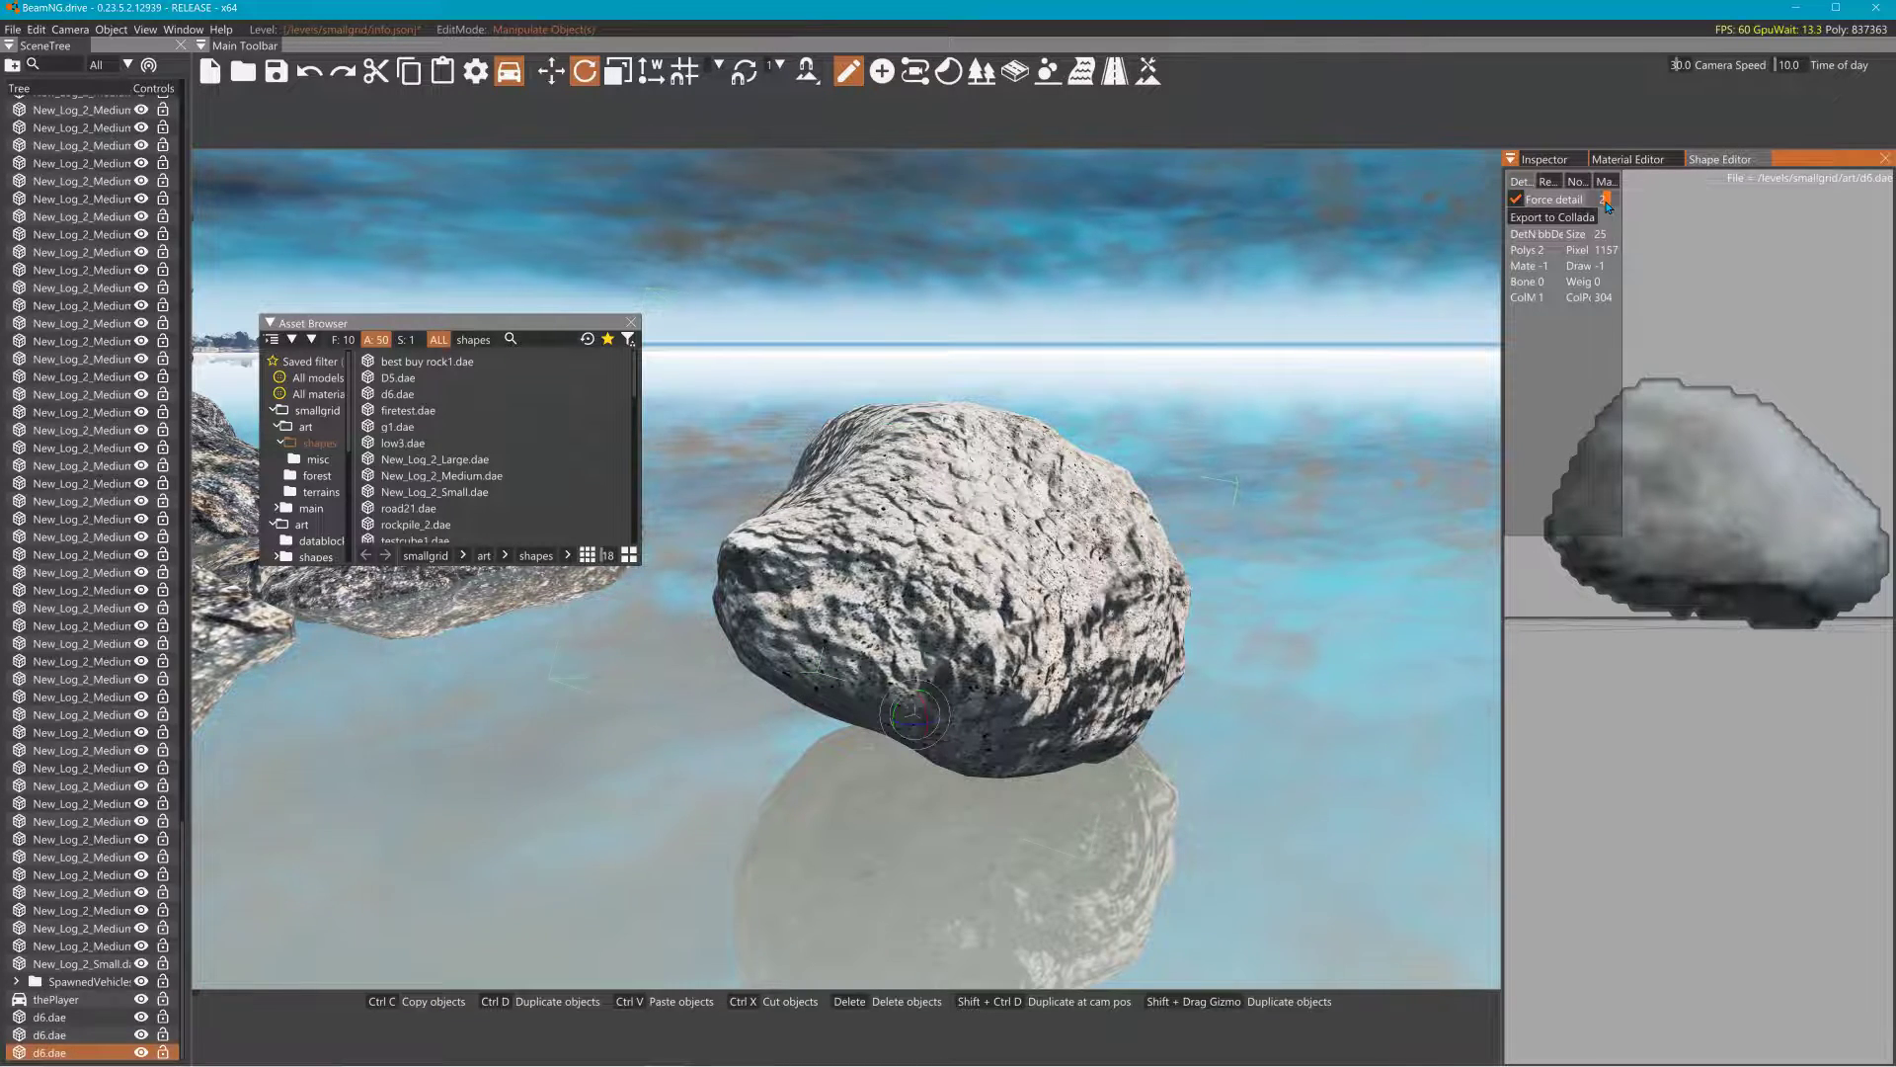
{"action": "left_click_drag", "start_coordinate": [1606, 203], "coordinate": [1591, 201]}
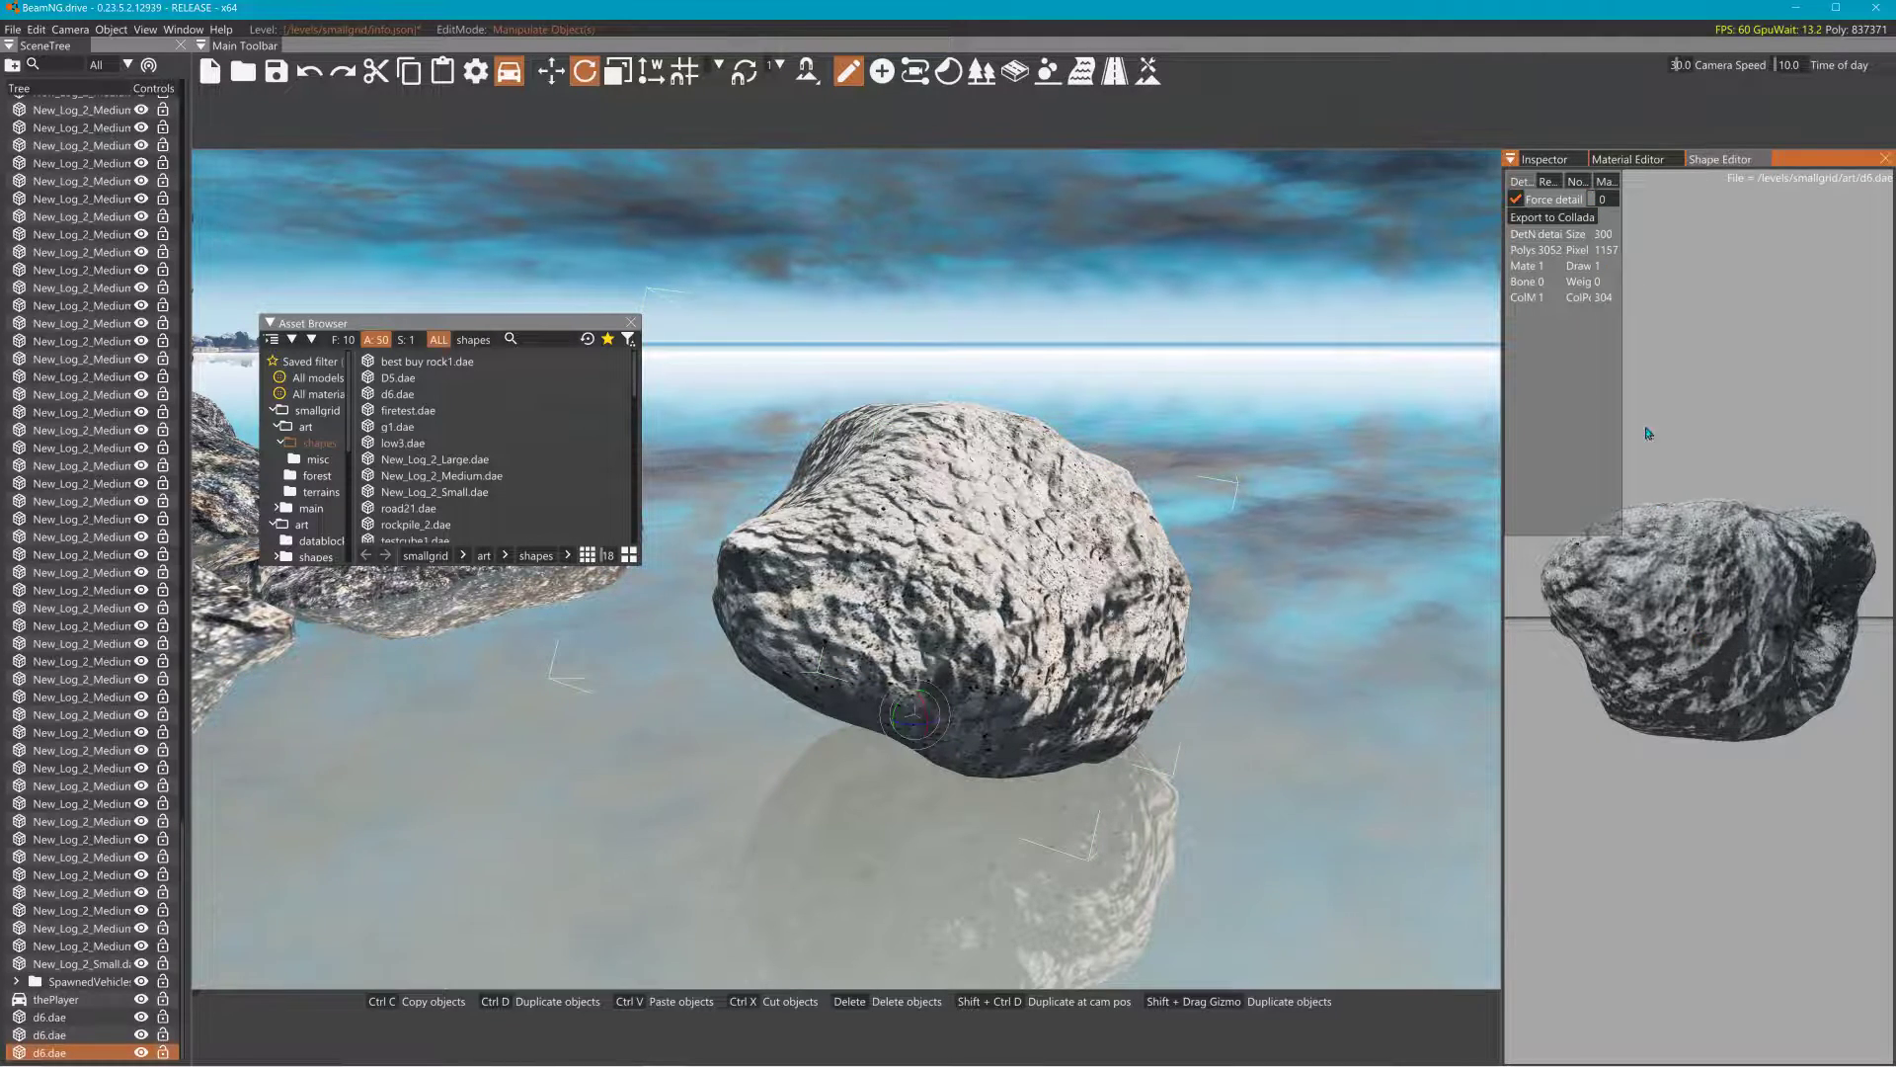
{"action": "left_click_drag", "start_coordinate": [1599, 201], "coordinate": [1590, 195]}
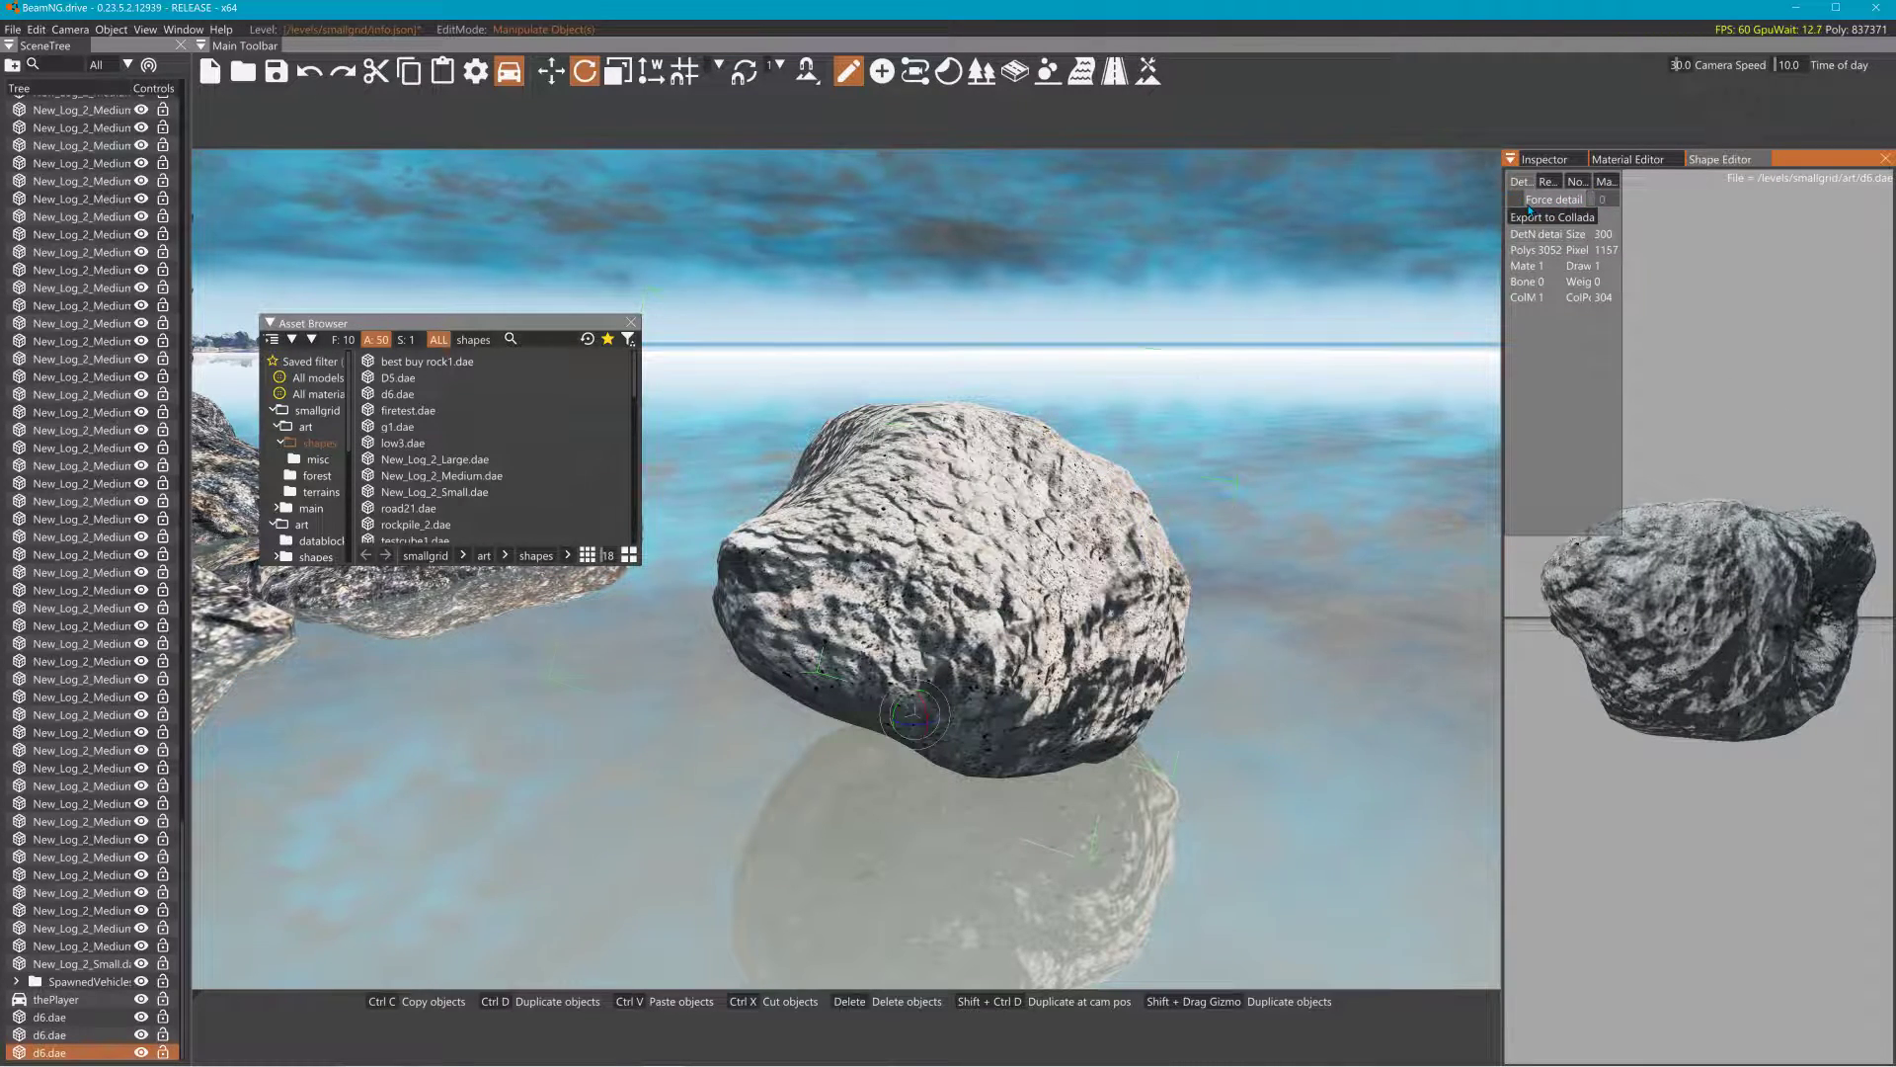
- Close the Inspector and show the d6 material's advanced map settings in the Material Editor
{"action": "left_click", "coordinate": [1578, 159]}
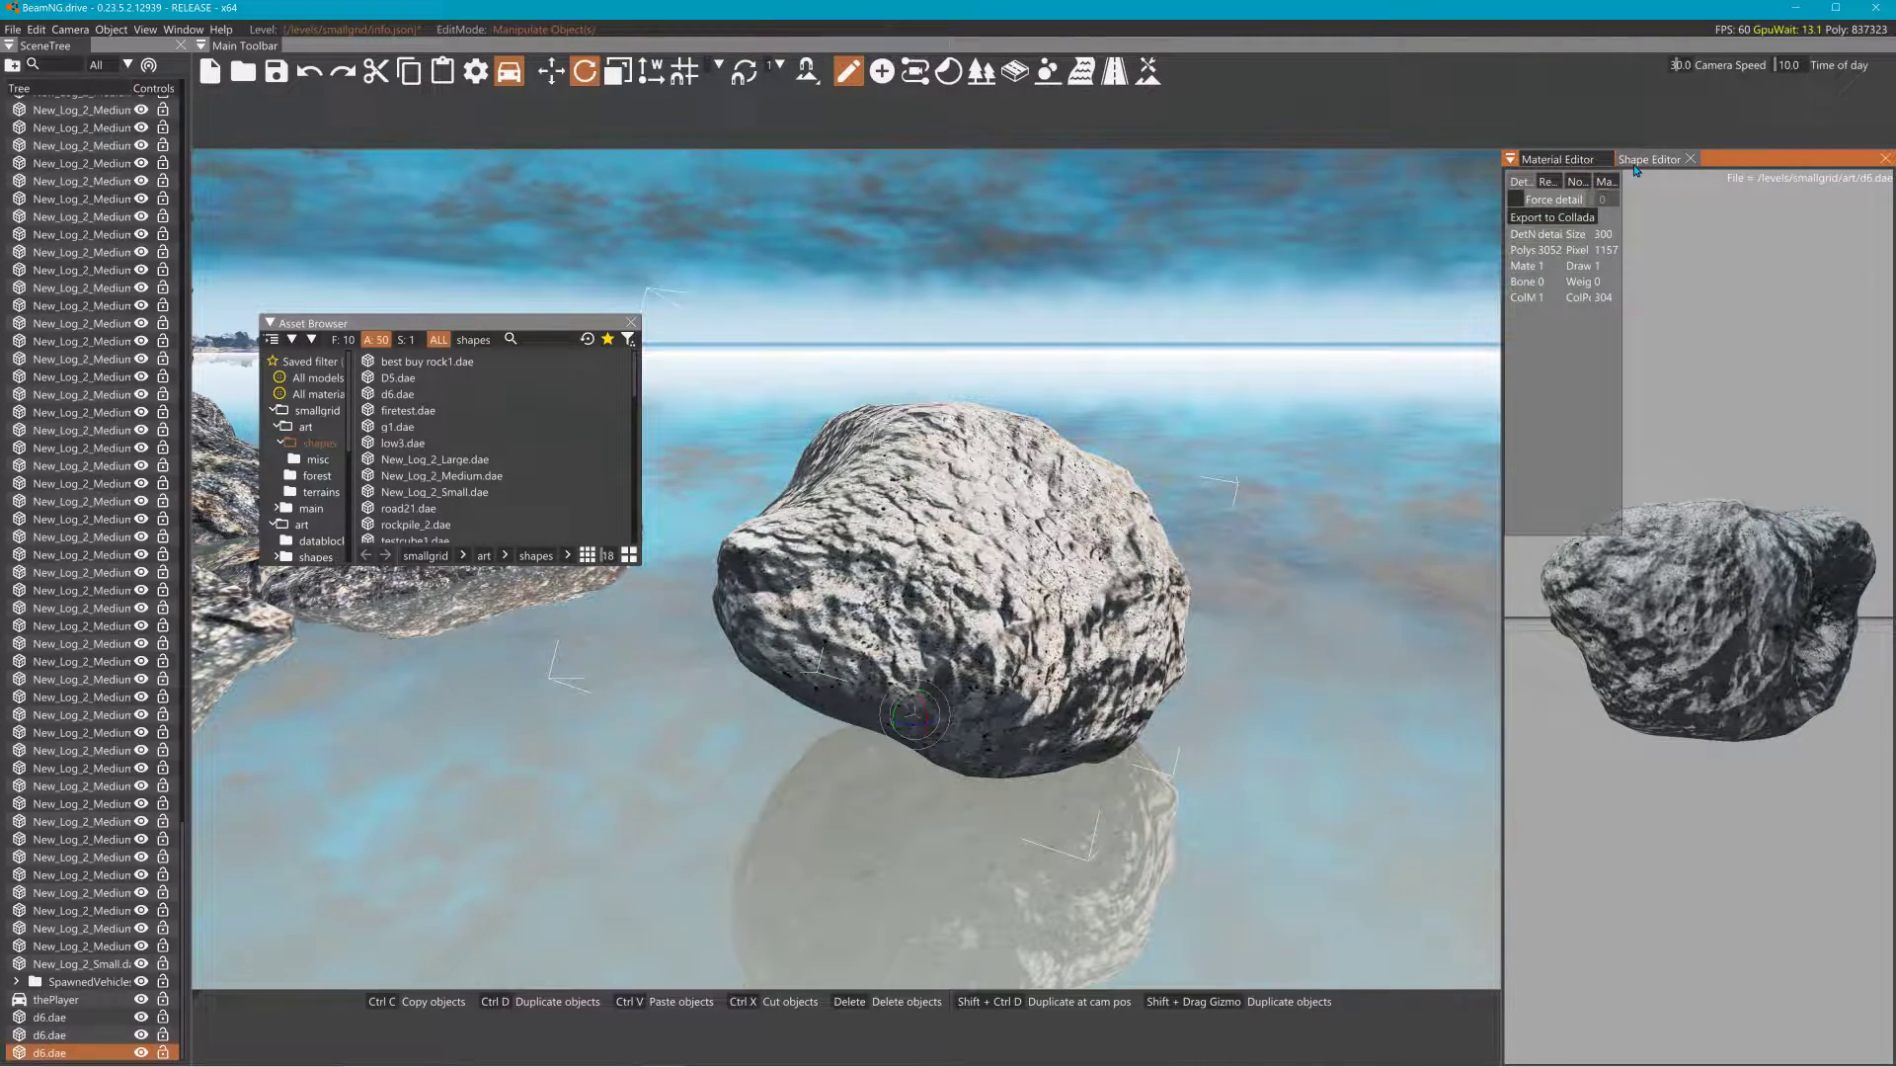
{"action": "left_click", "coordinate": [1564, 162]}
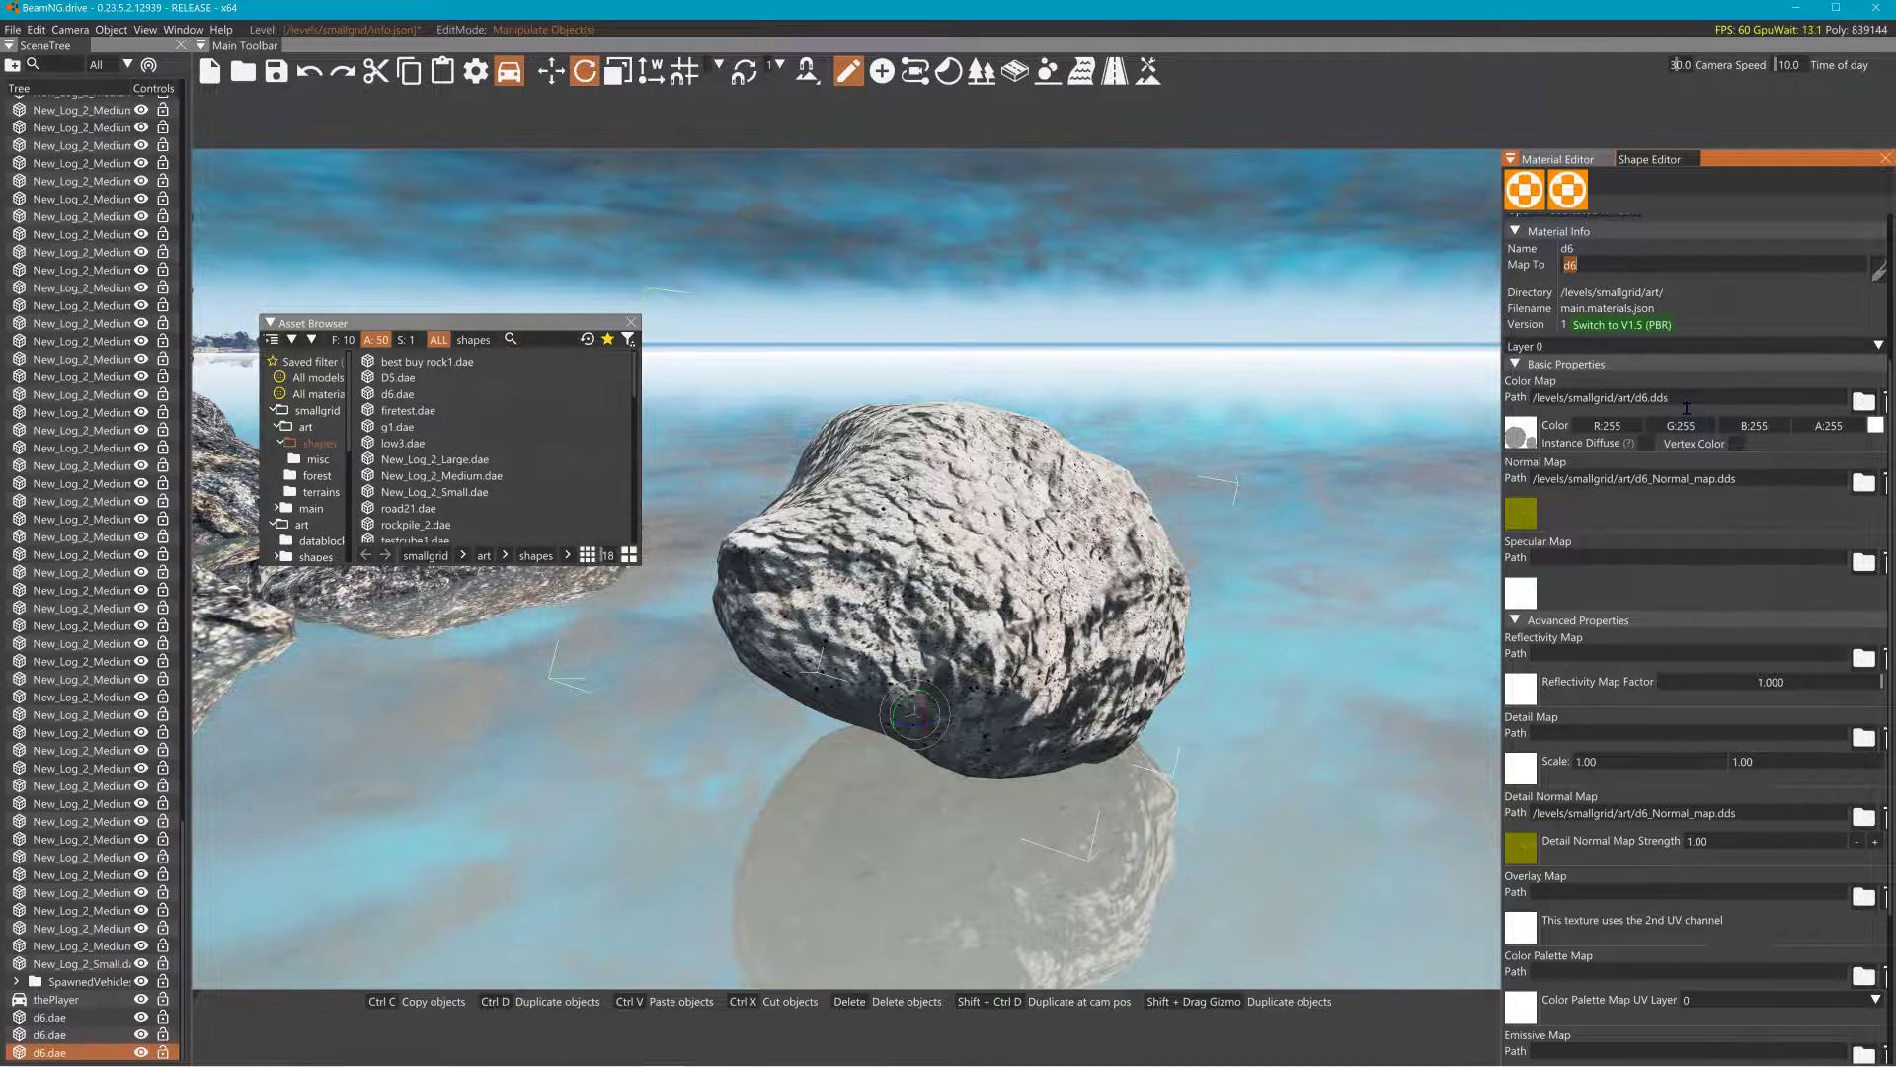
{"action": "scroll", "coordinate": [1609, 774], "scroll_direction": "down", "scroll_amount": 2}
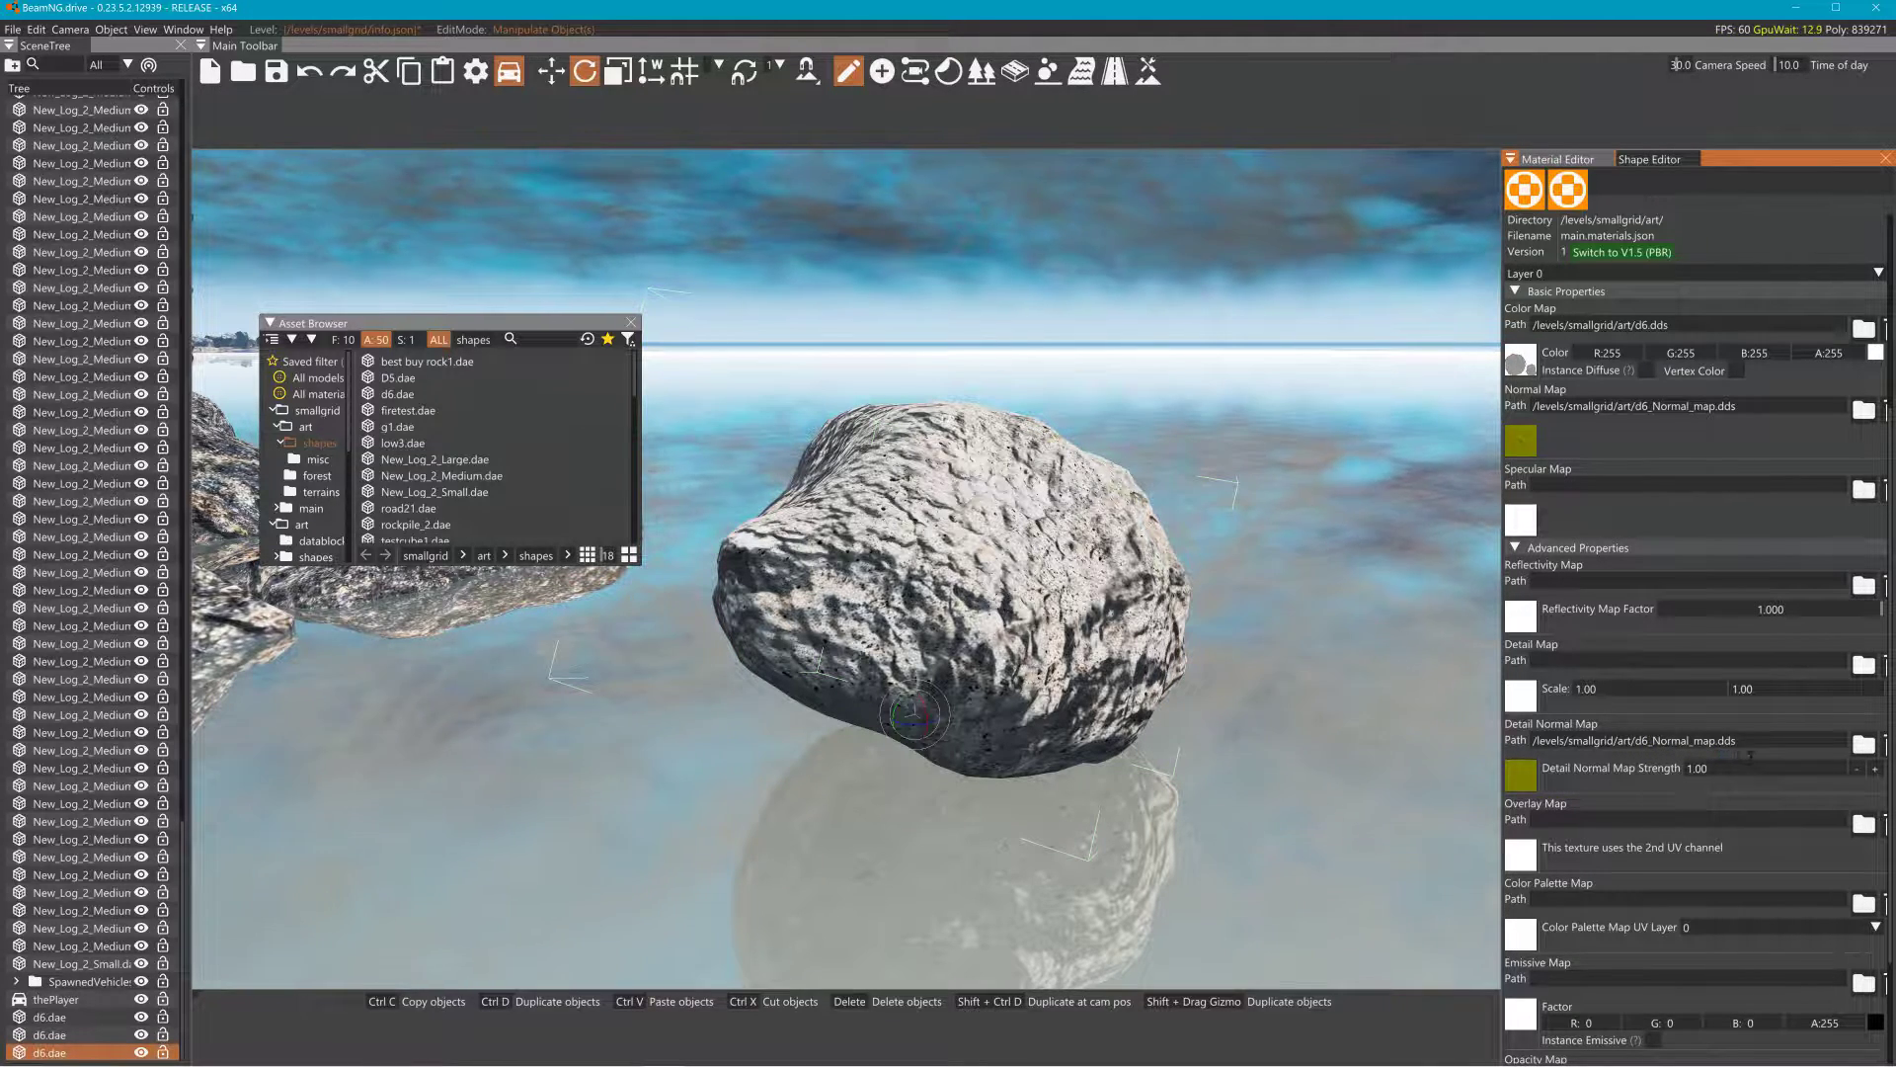
{"action": "scroll", "coordinate": [1742, 756], "scroll_direction": "down", "scroll_amount": 1}
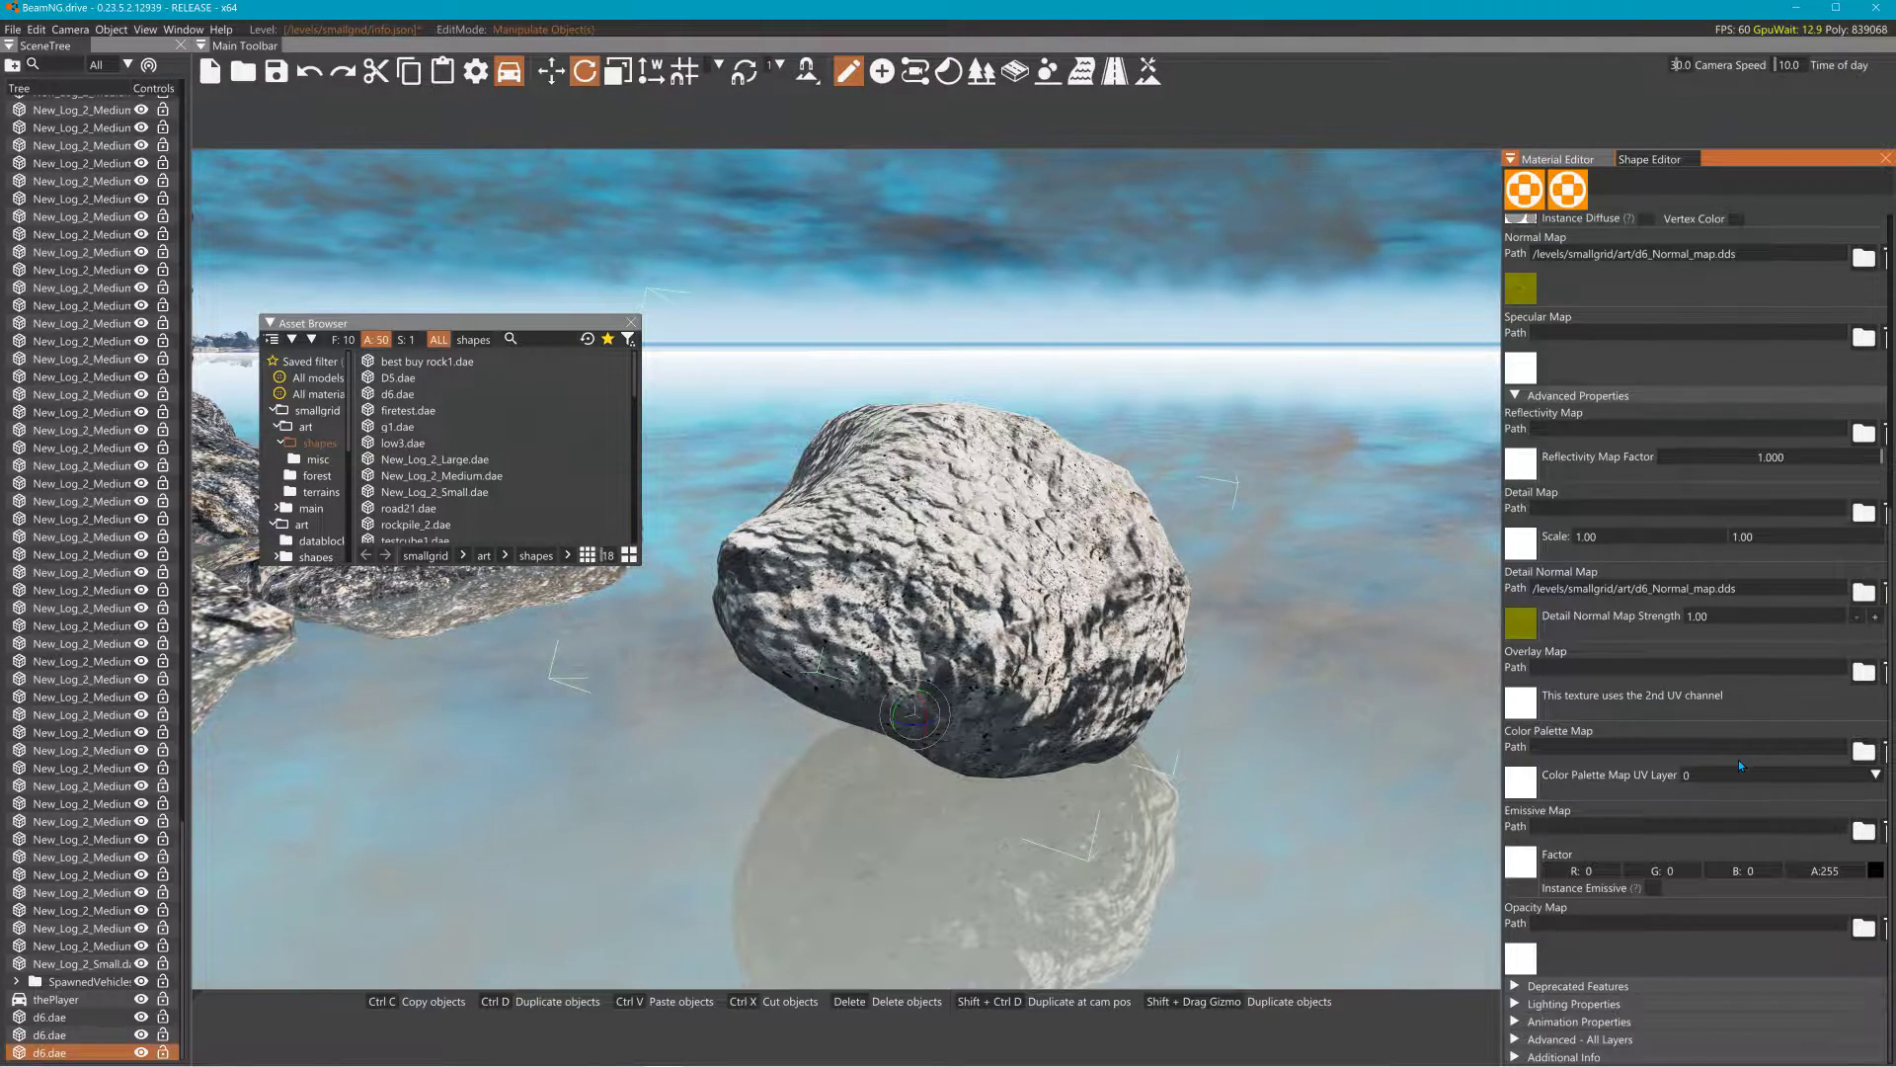
{"action": "scroll", "coordinate": [1740, 766], "scroll_direction": "up", "scroll_amount": 1}
- Raise the d6 material's Detail Normal Map Strength through several trial values up to 5
{"action": "mouse_move", "coordinate": [1534, 763]}
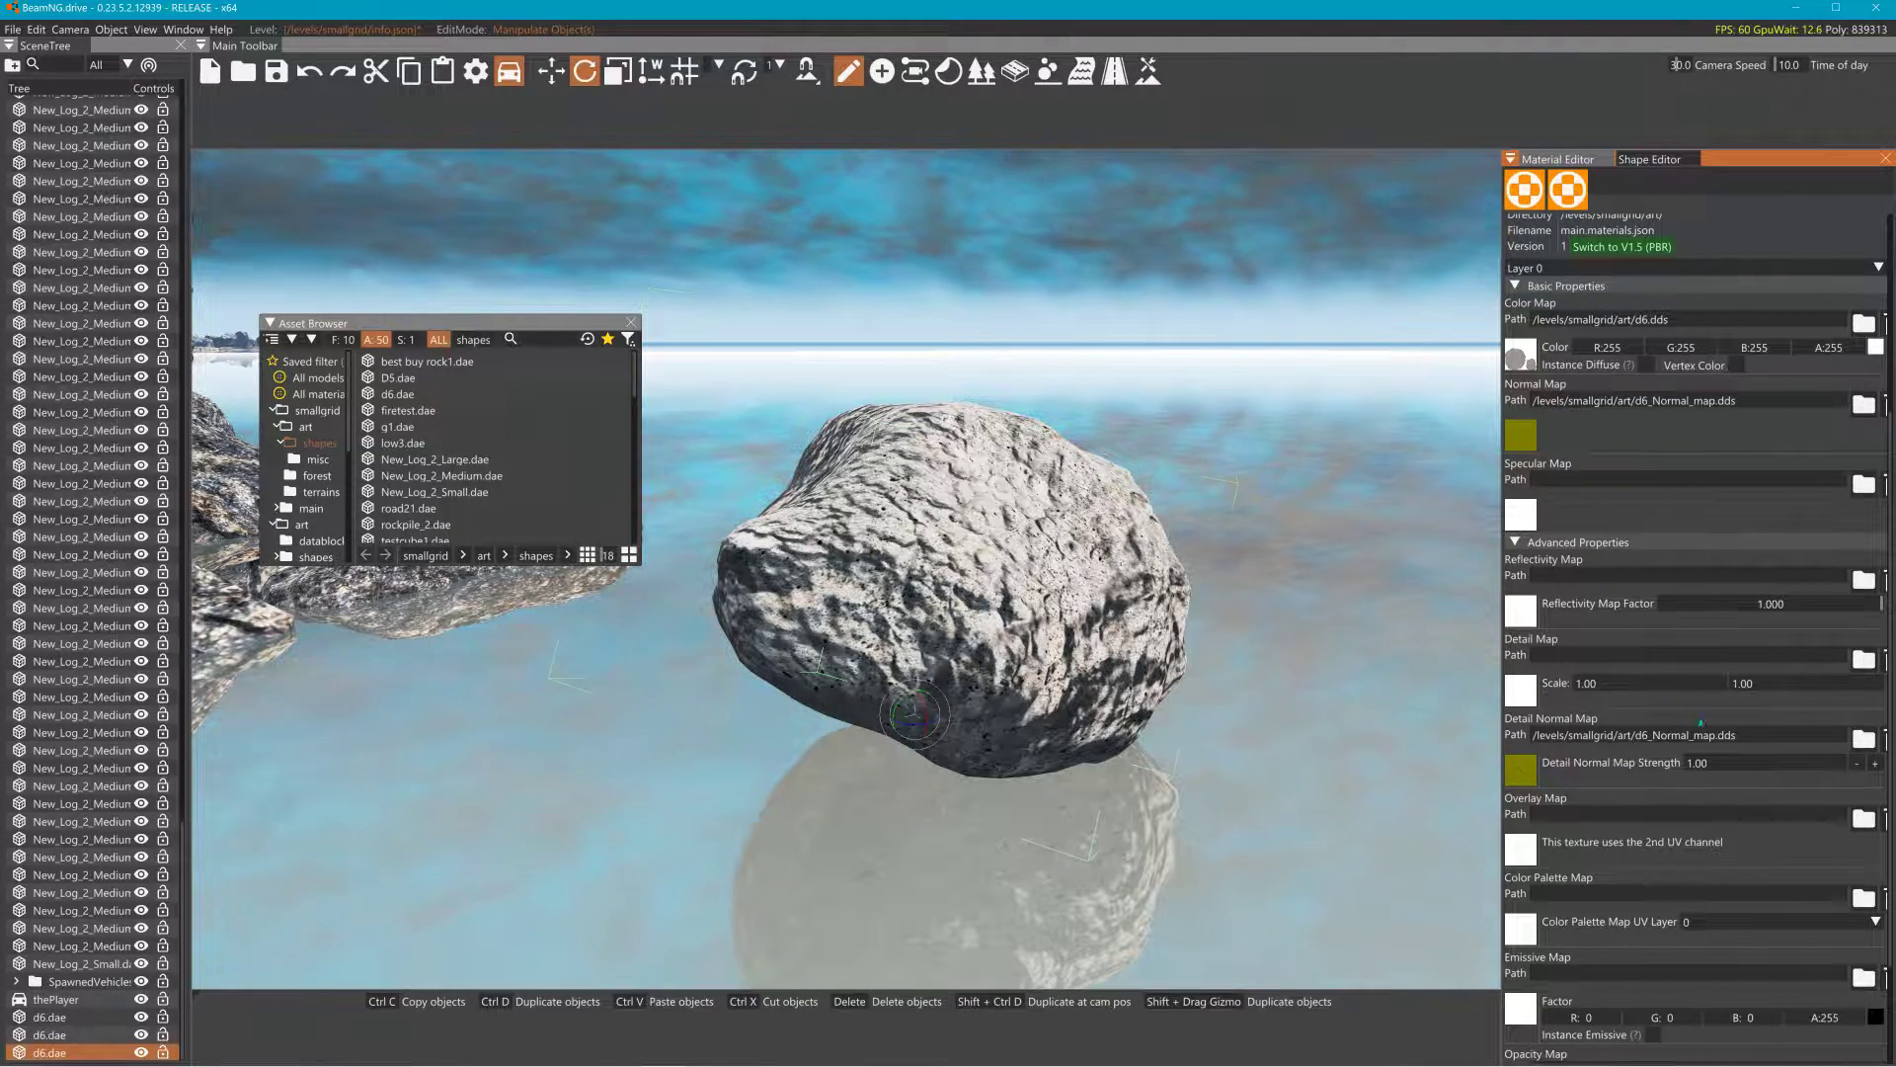
{"action": "type", "text": "2"}
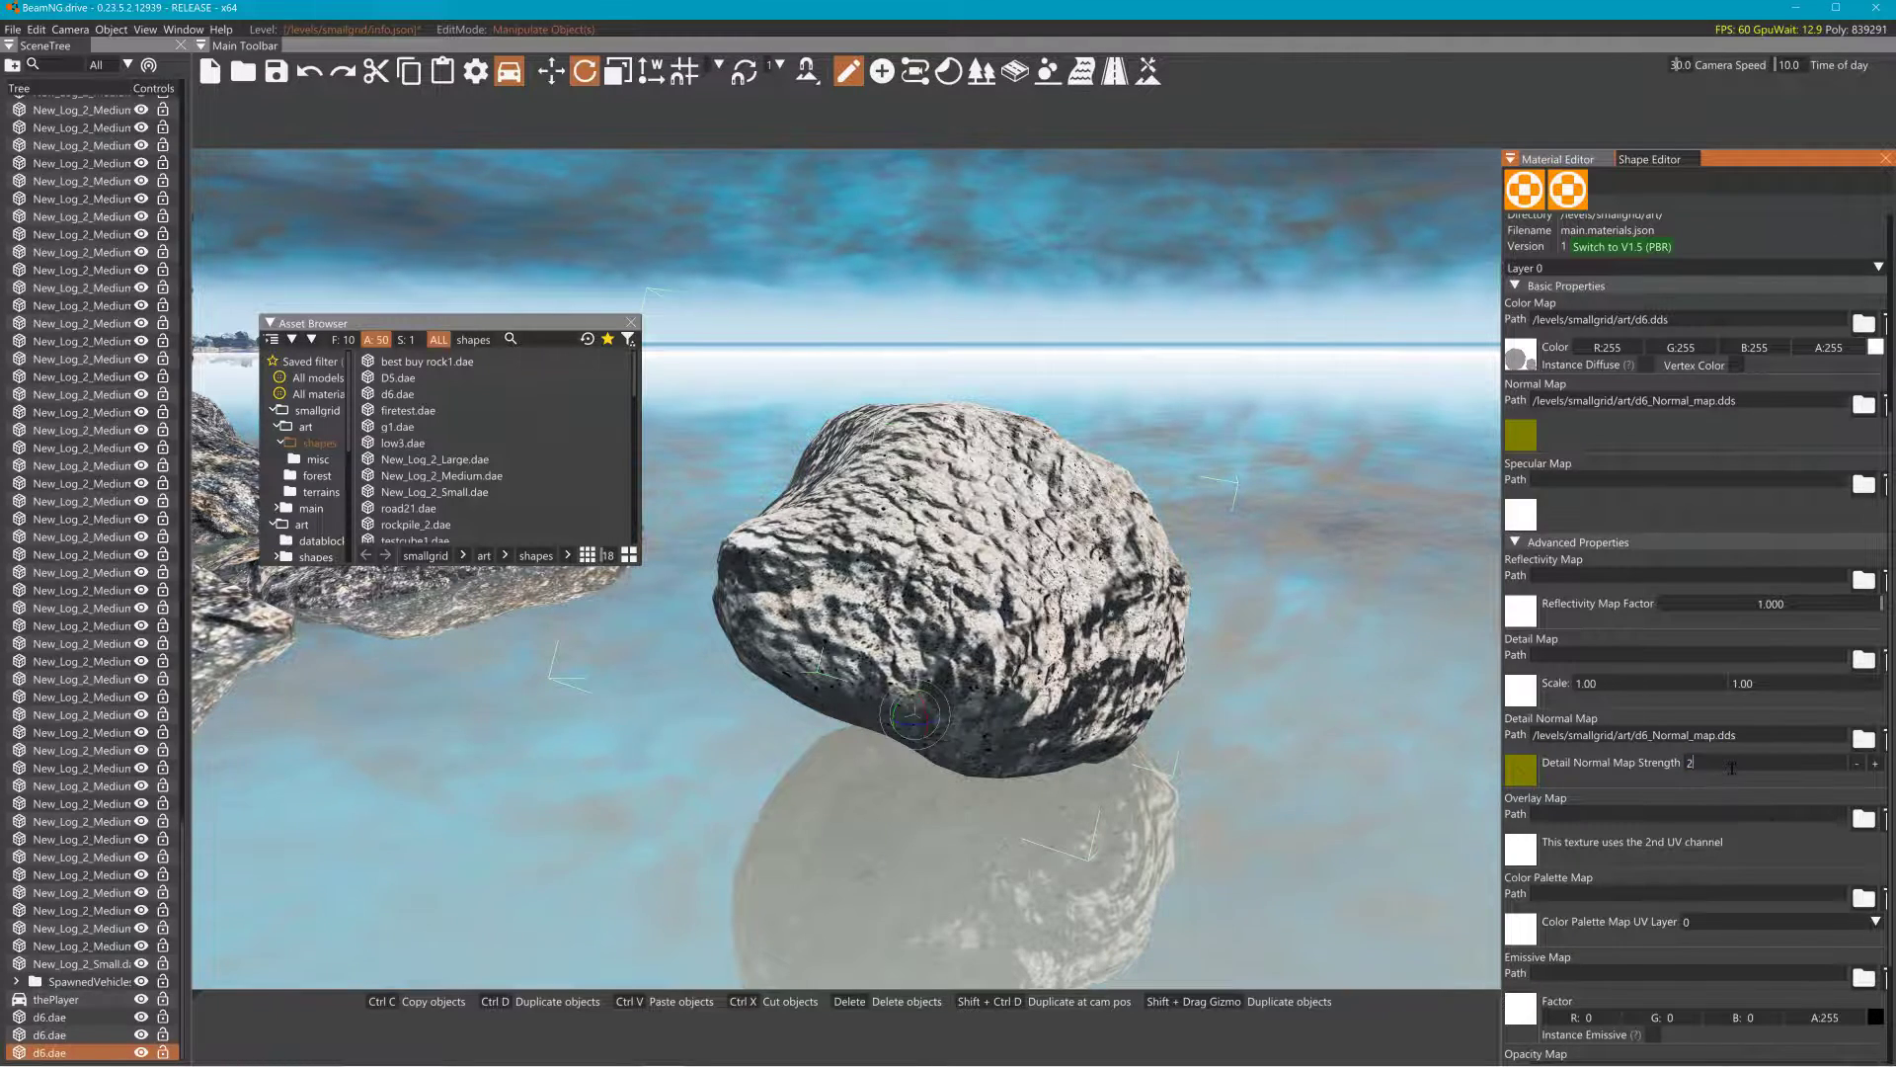
{"action": "type", "text": "3"}
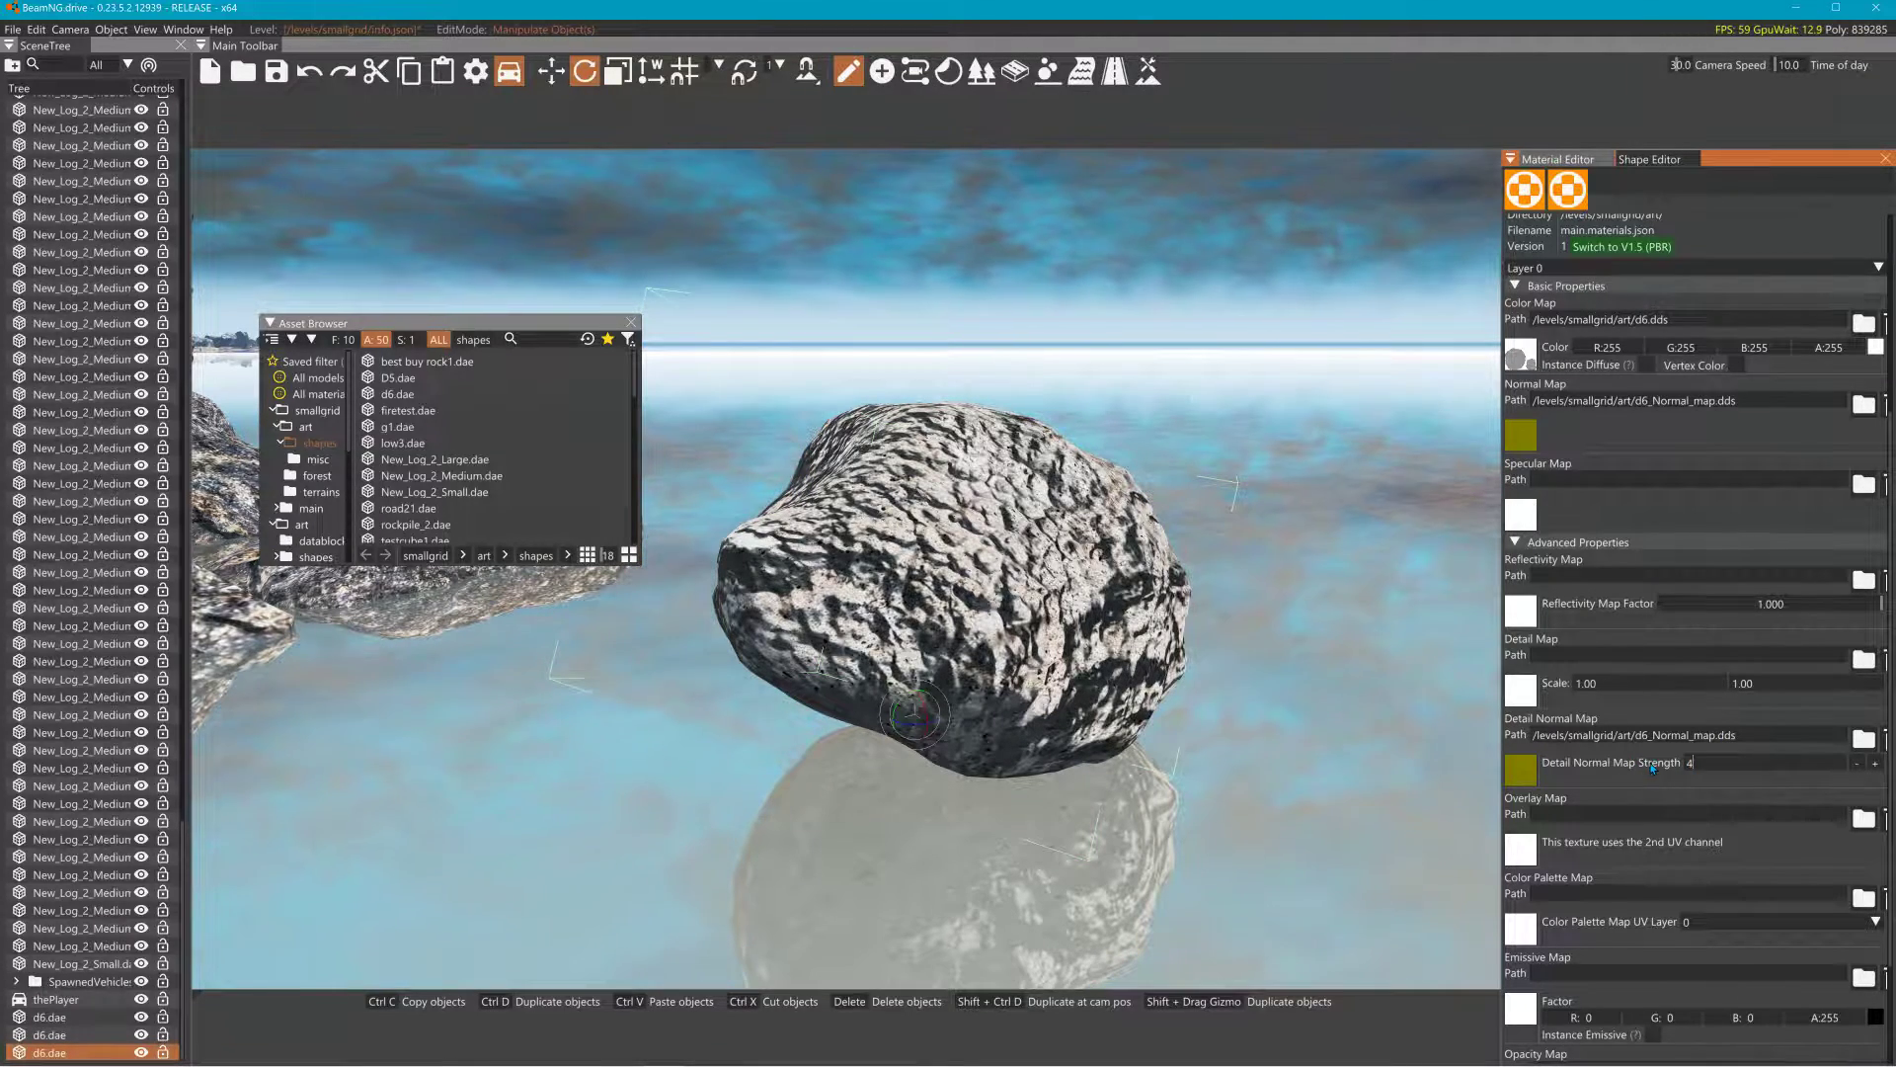
{"action": "key", "text": "BackSpace"}
{"action": "type", "text": "5"}
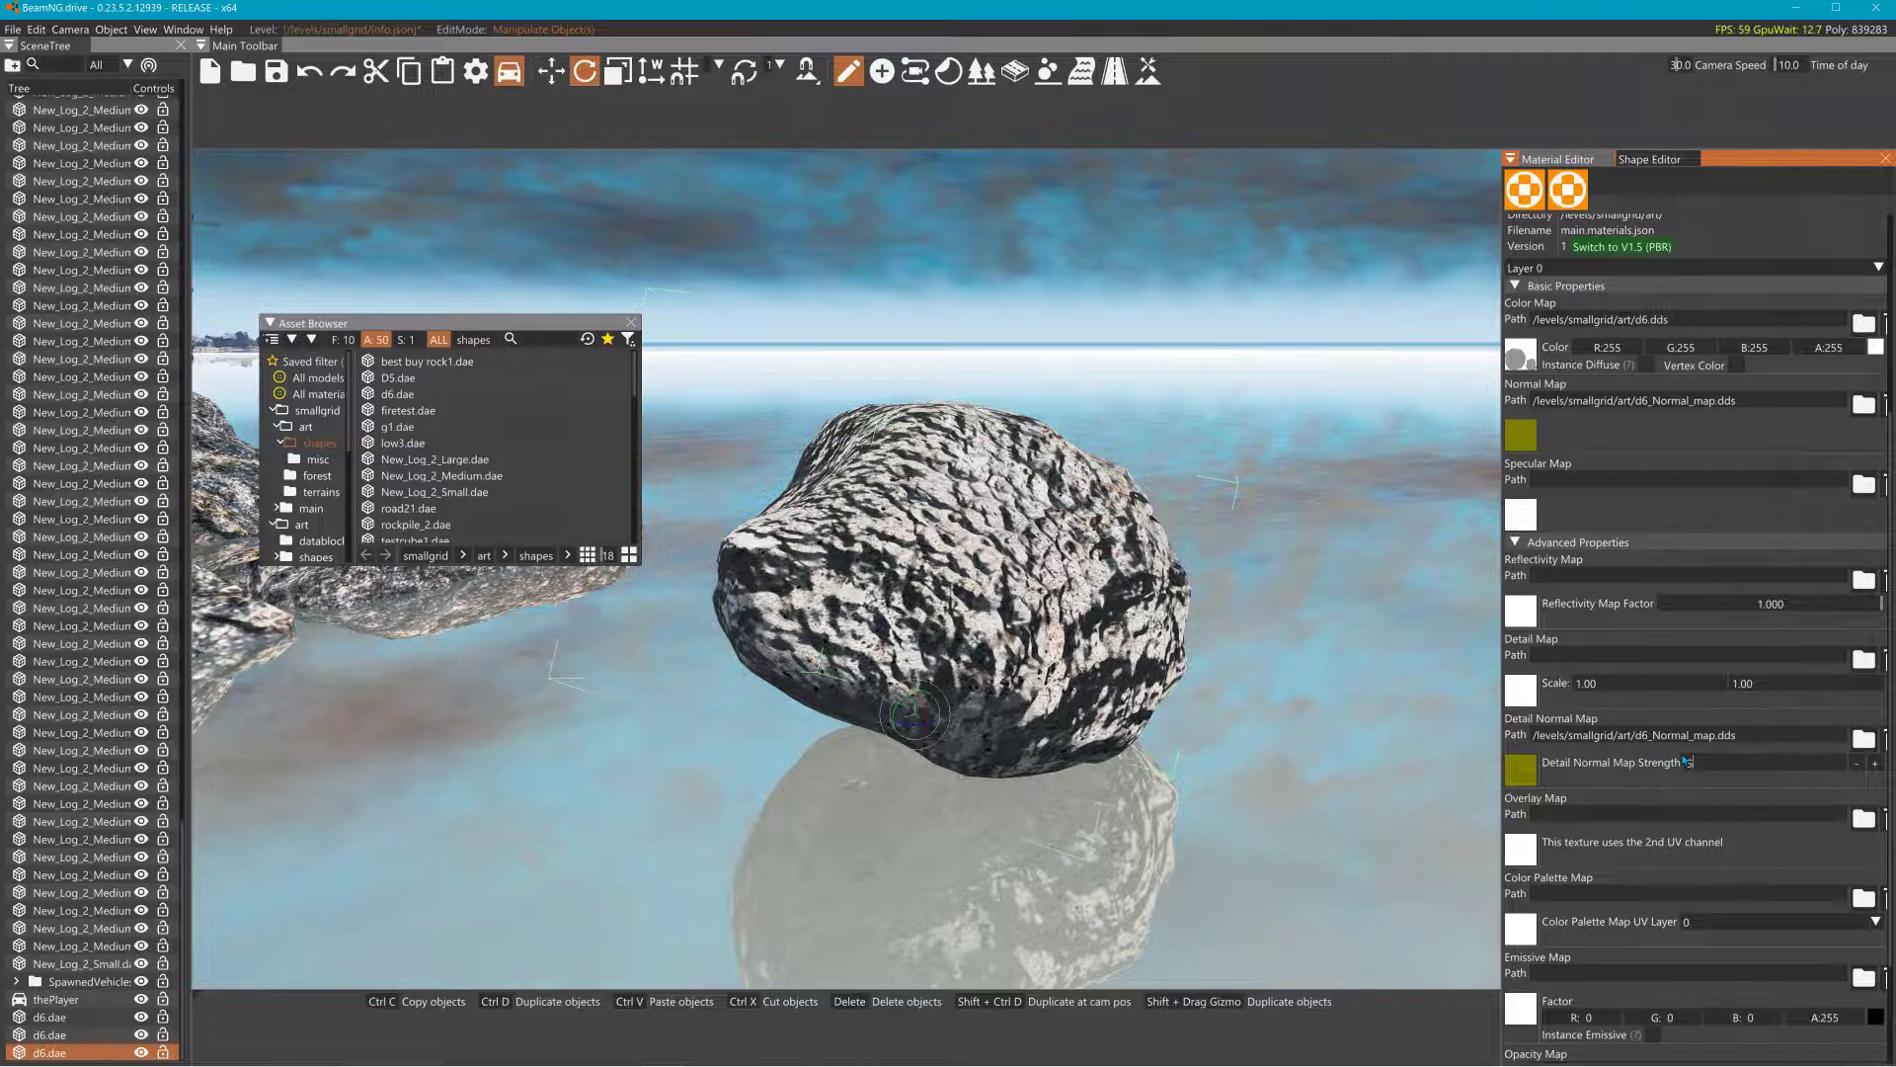
- Remove the detail normal map and the normal map from the d6 material, and rotate the bare rock for a different view
{"action": "left_click", "coordinate": [1859, 738]}
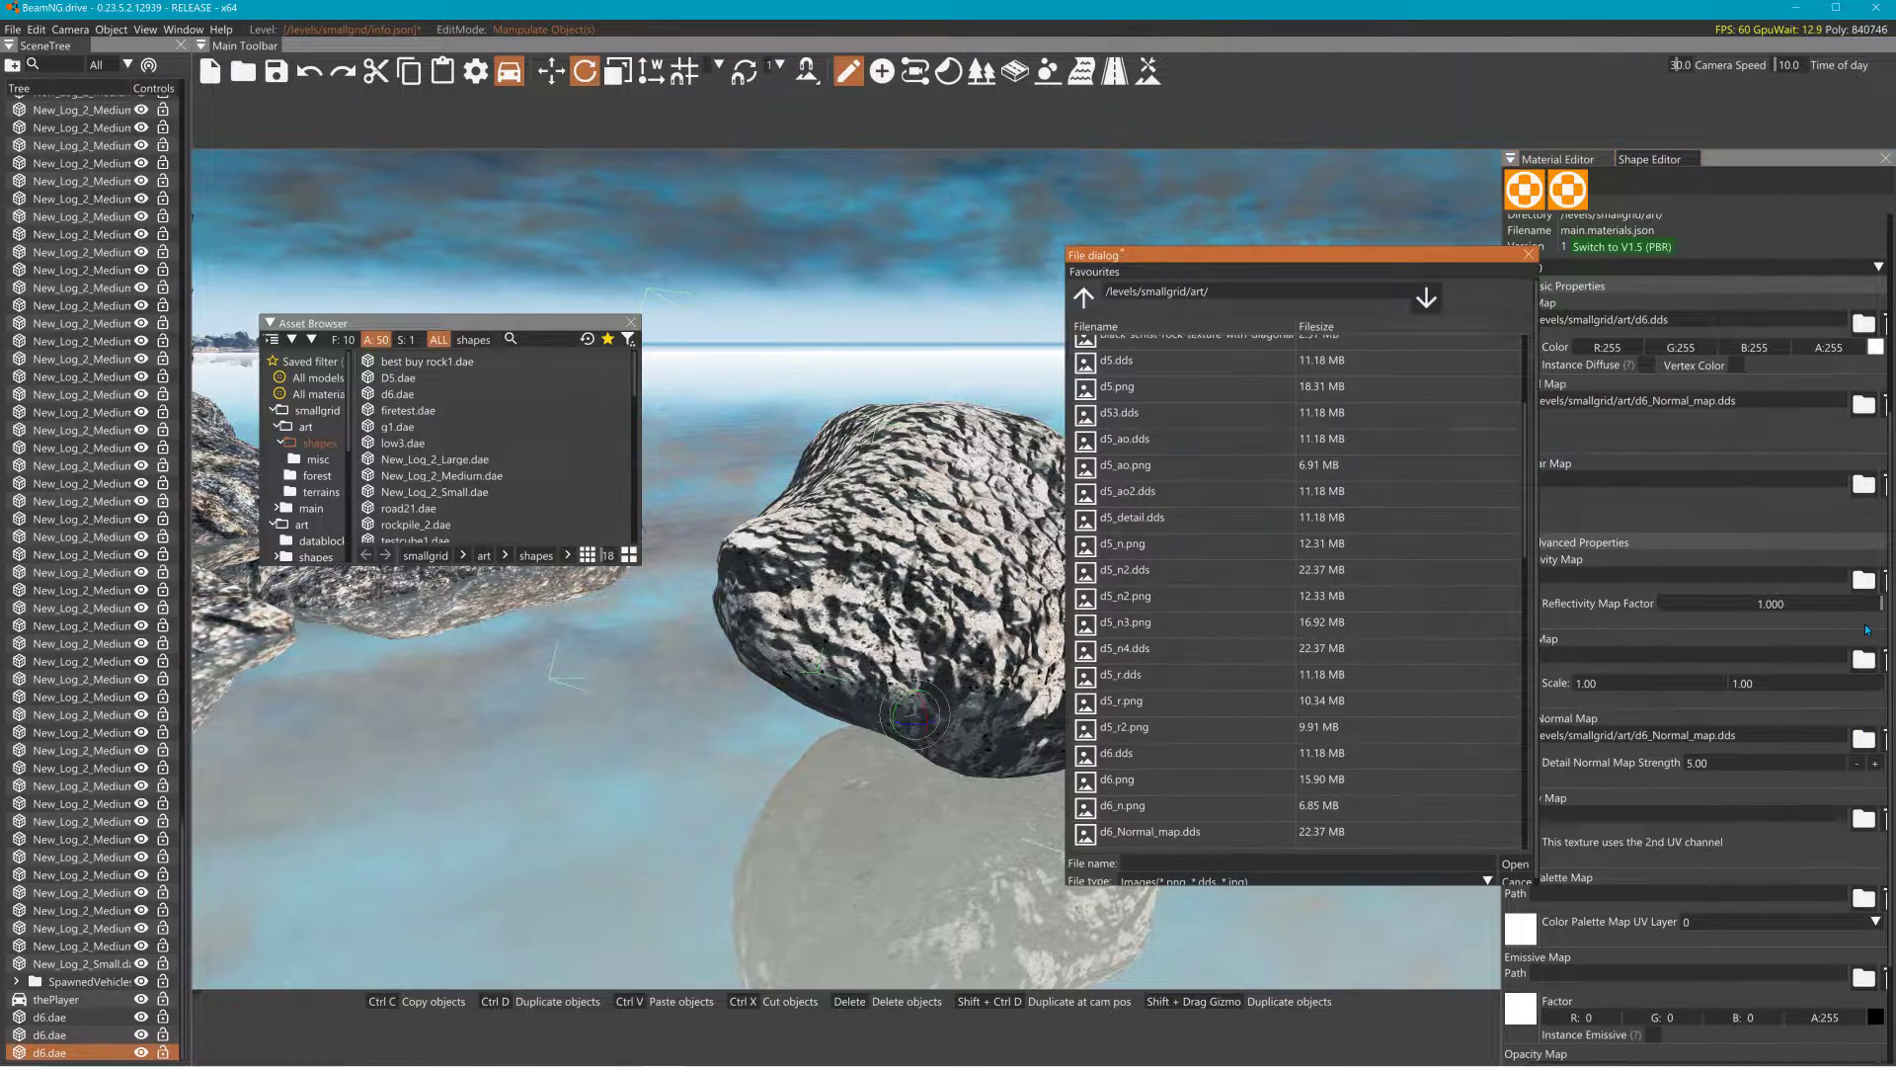
{"action": "key", "text": "Escape"}
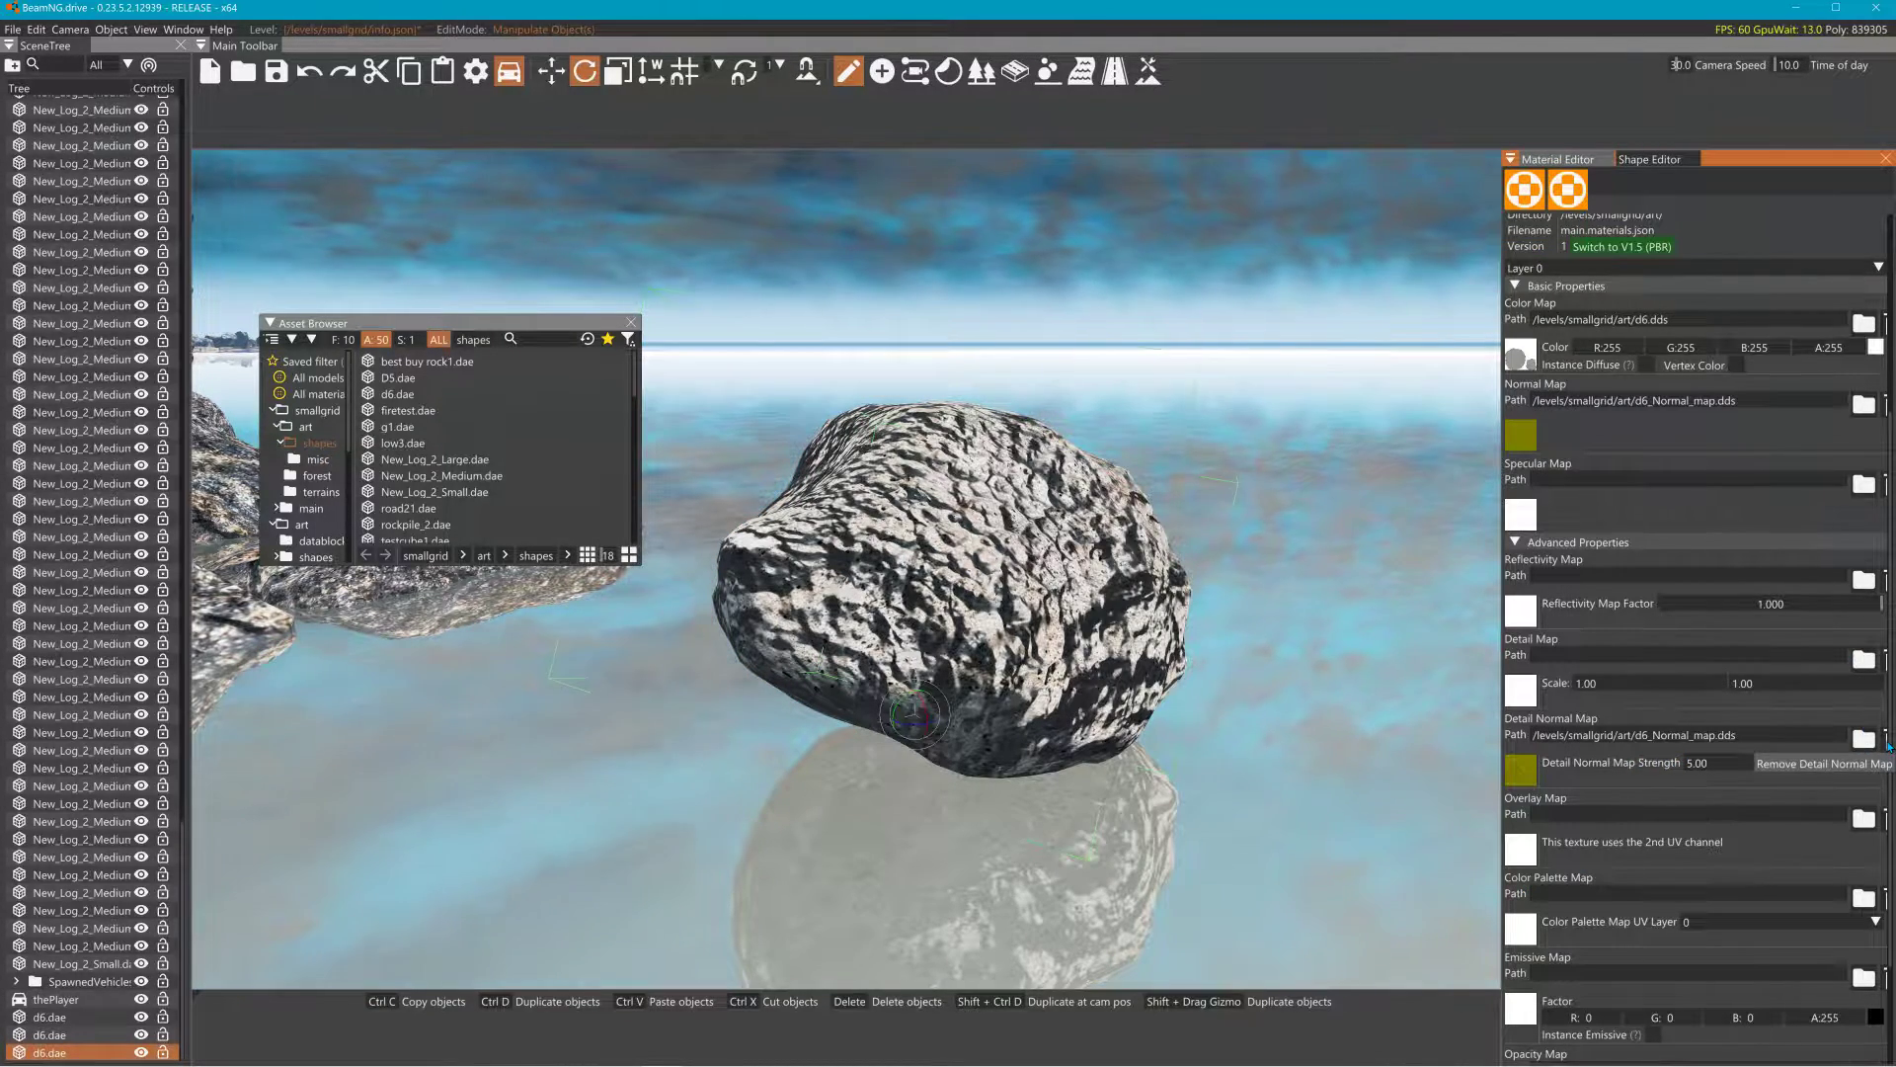
{"action": "left_click", "coordinate": [1886, 739]}
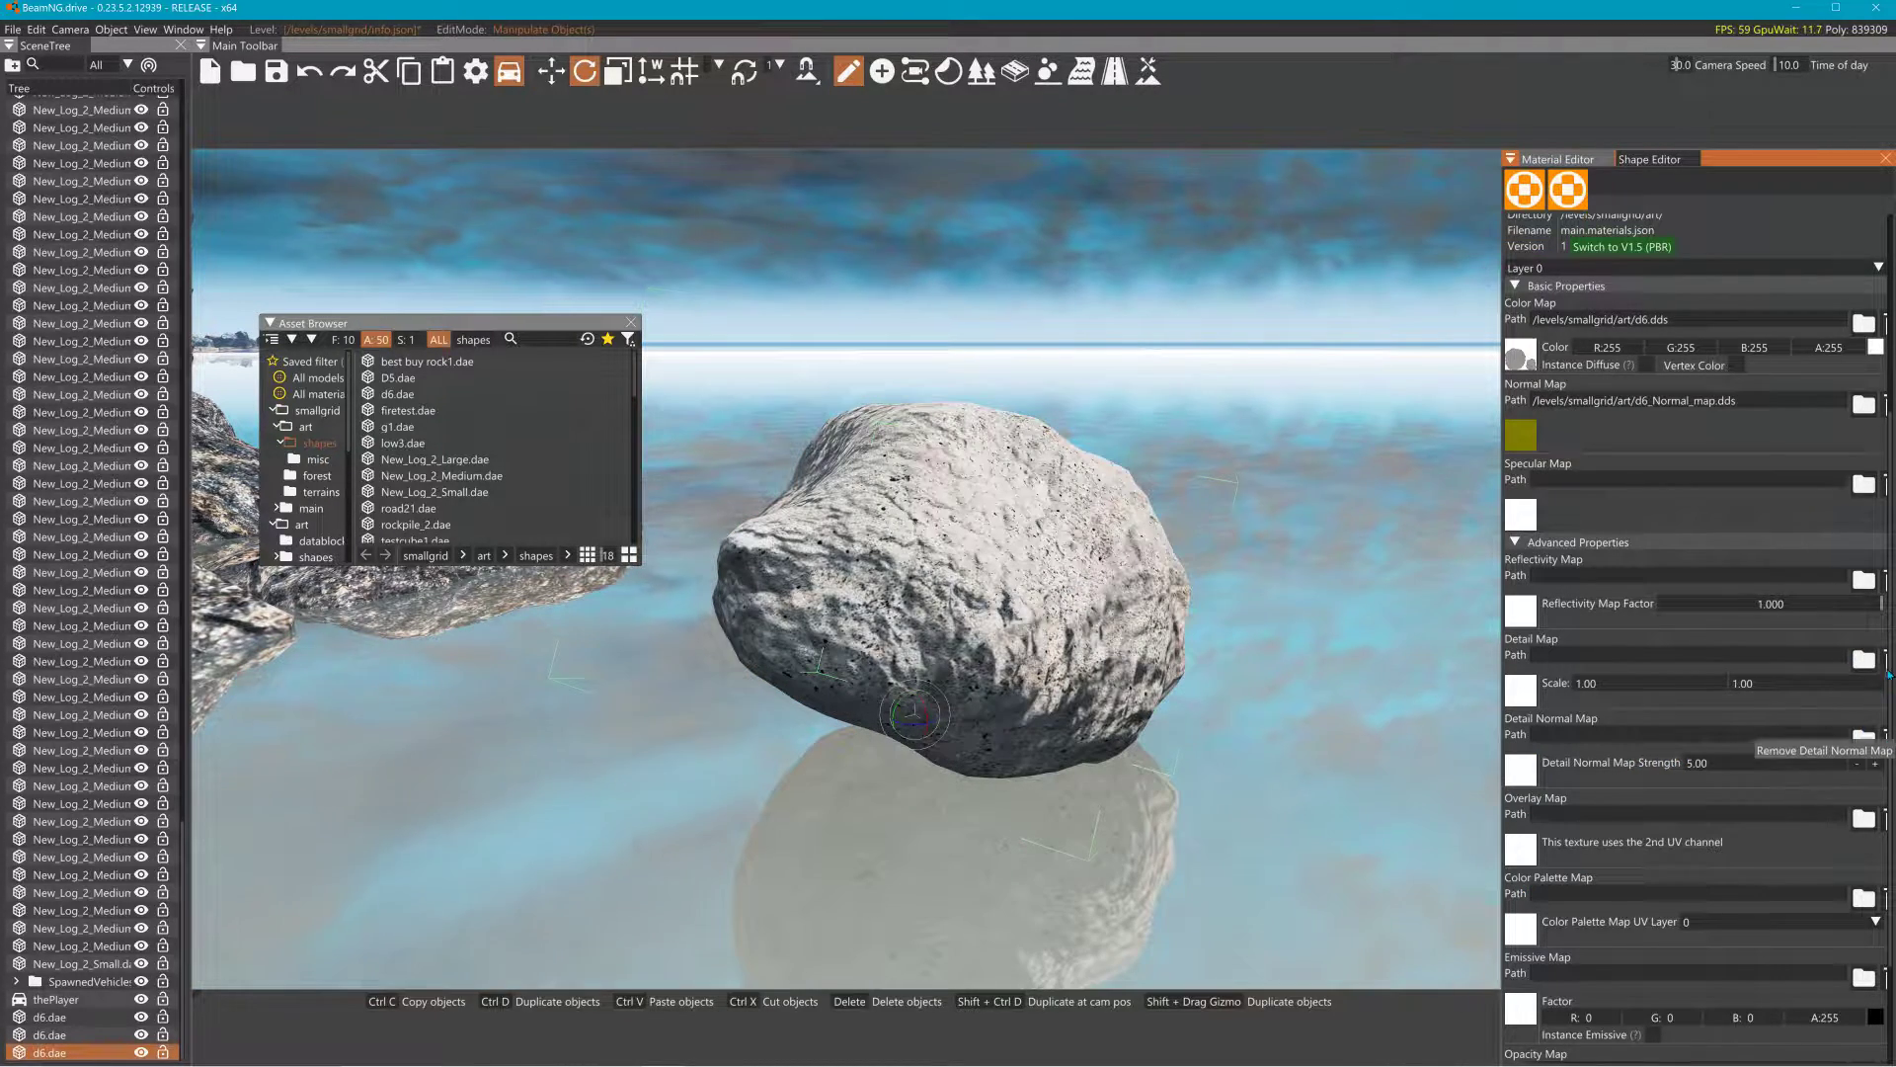
{"action": "left_click", "coordinate": [1886, 405]}
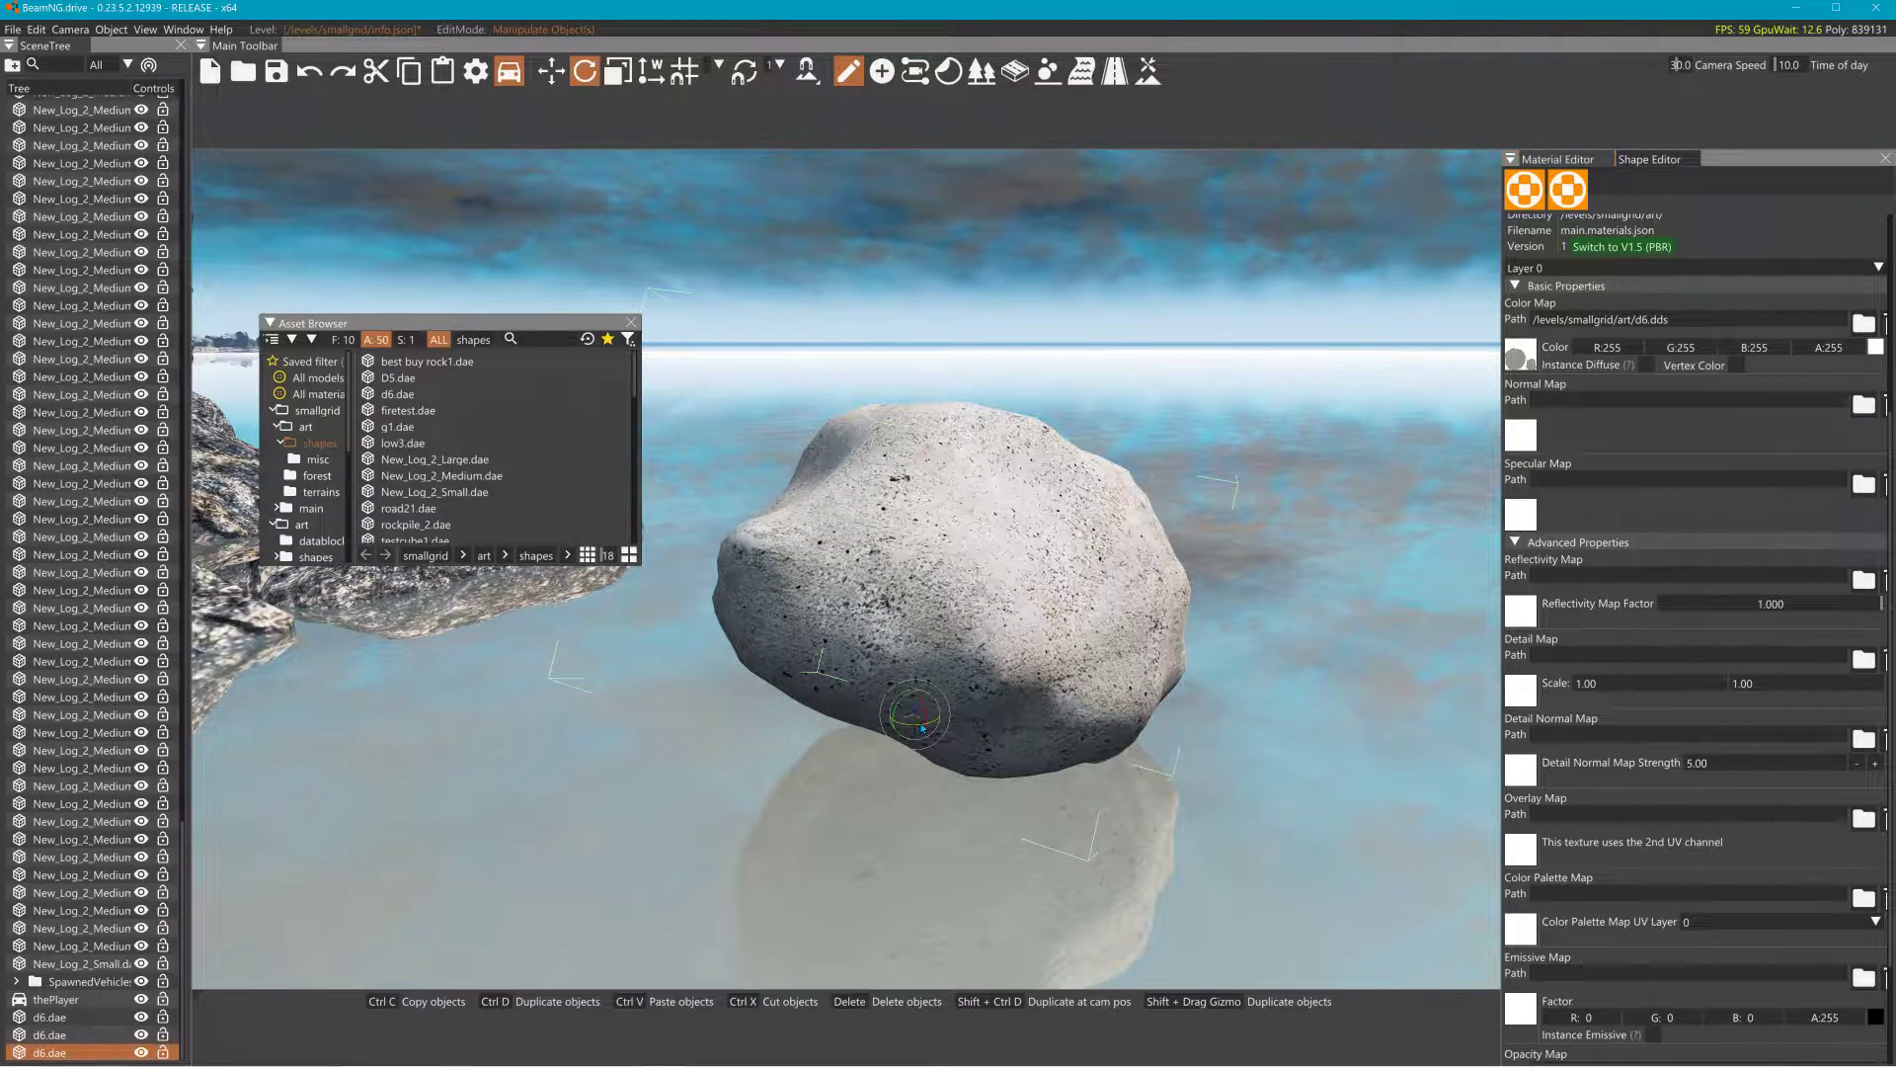
{"action": "mouse_move", "coordinate": [918, 728]}
{"action": "left_mouse_down"}
{"action": "mouse_move", "coordinate": [863, 719]}
{"action": "mouse_move", "coordinate": [966, 728]}
{"action": "mouse_move", "coordinate": [892, 724]}
{"action": "left_mouse_up"}
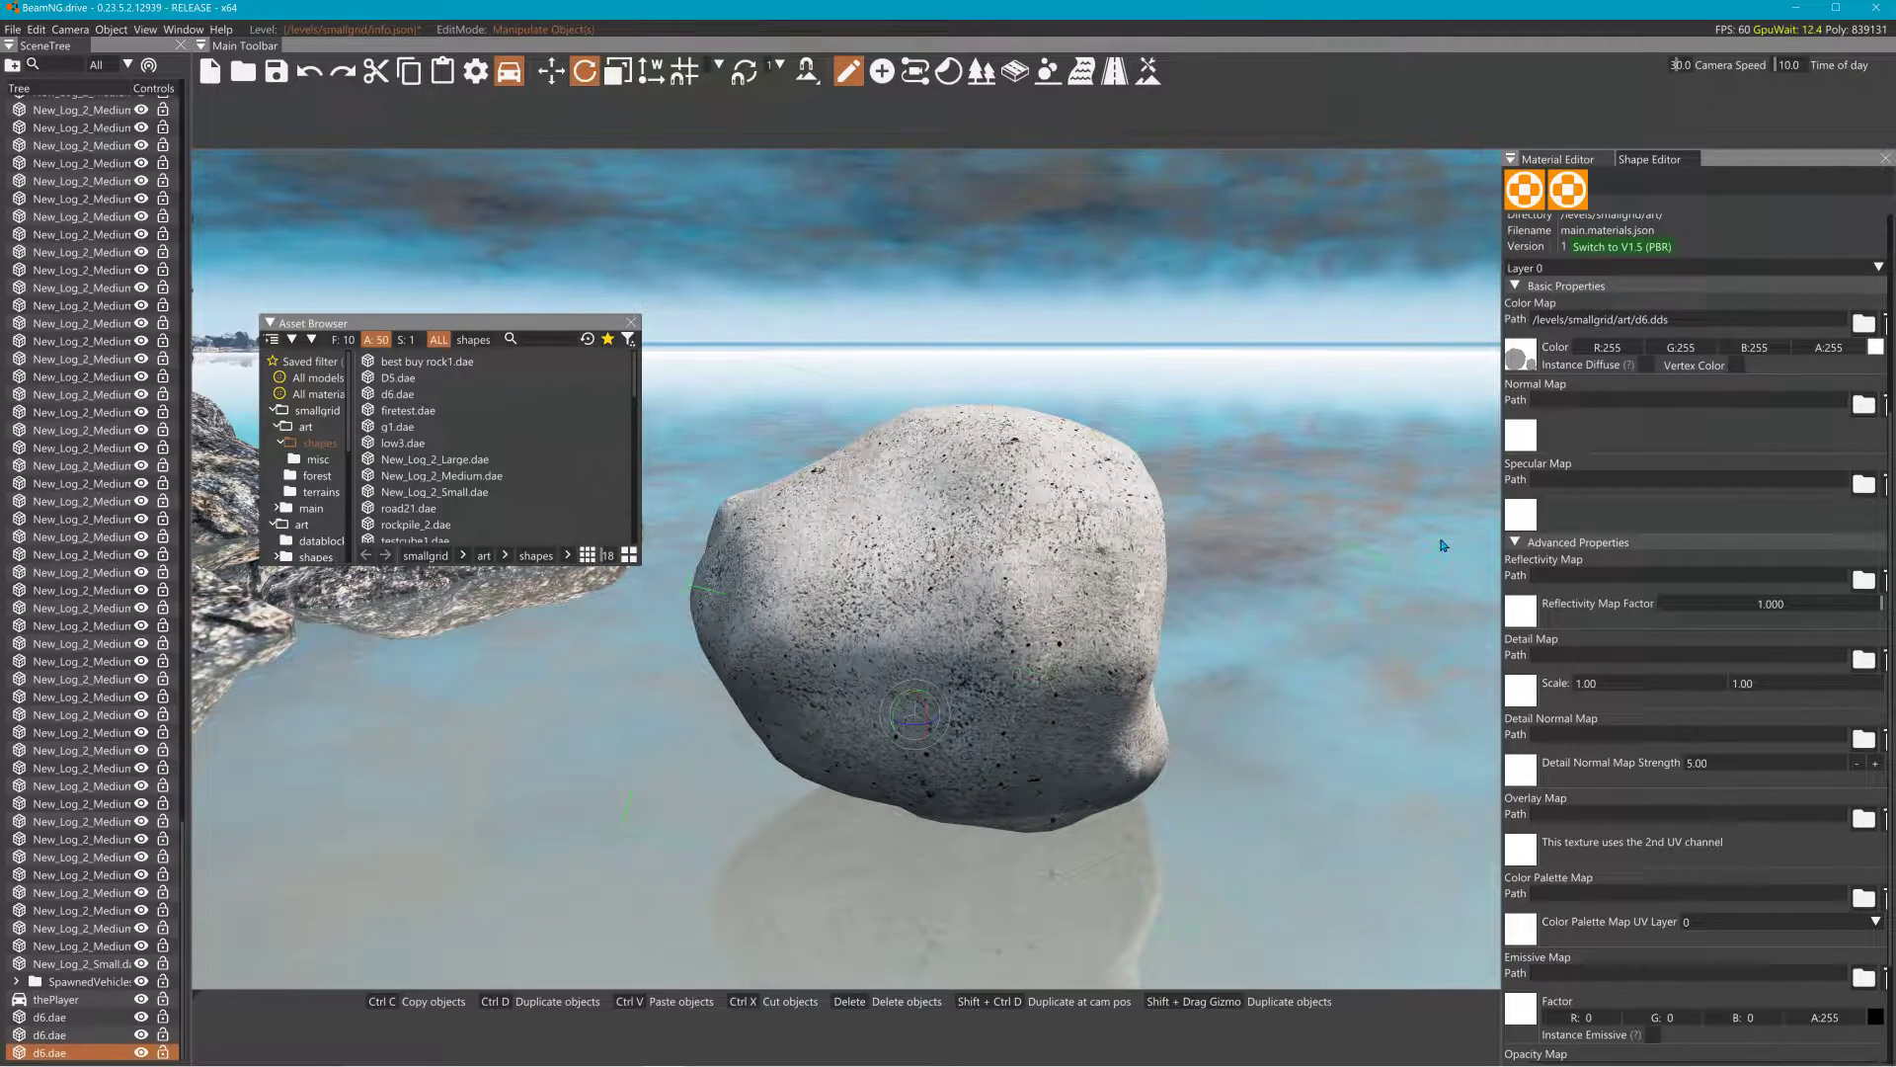
- Assign d6_Normal_map.dds as both the normal map and the detail normal map of the d6 material, and rotate the rock
{"action": "left_click", "coordinate": [1527, 430]}
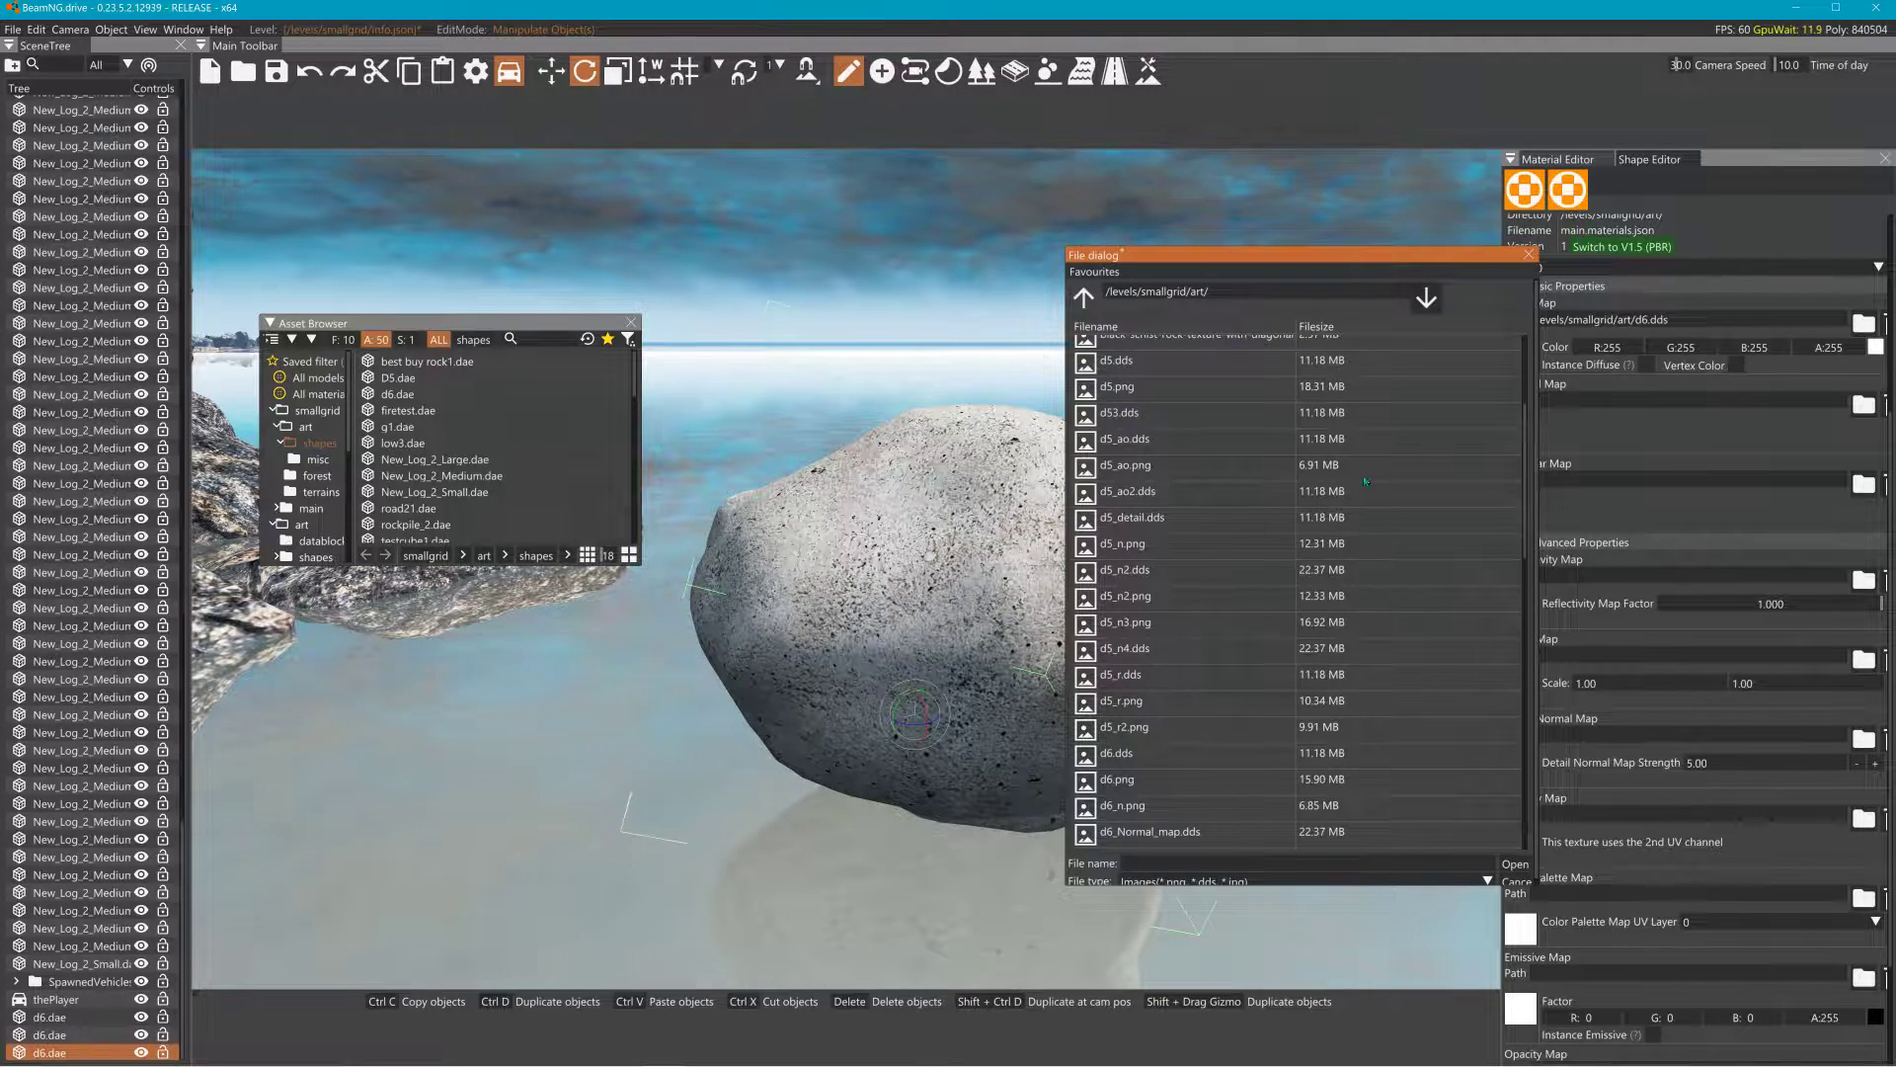
{"action": "left_click", "coordinate": [1143, 832]}
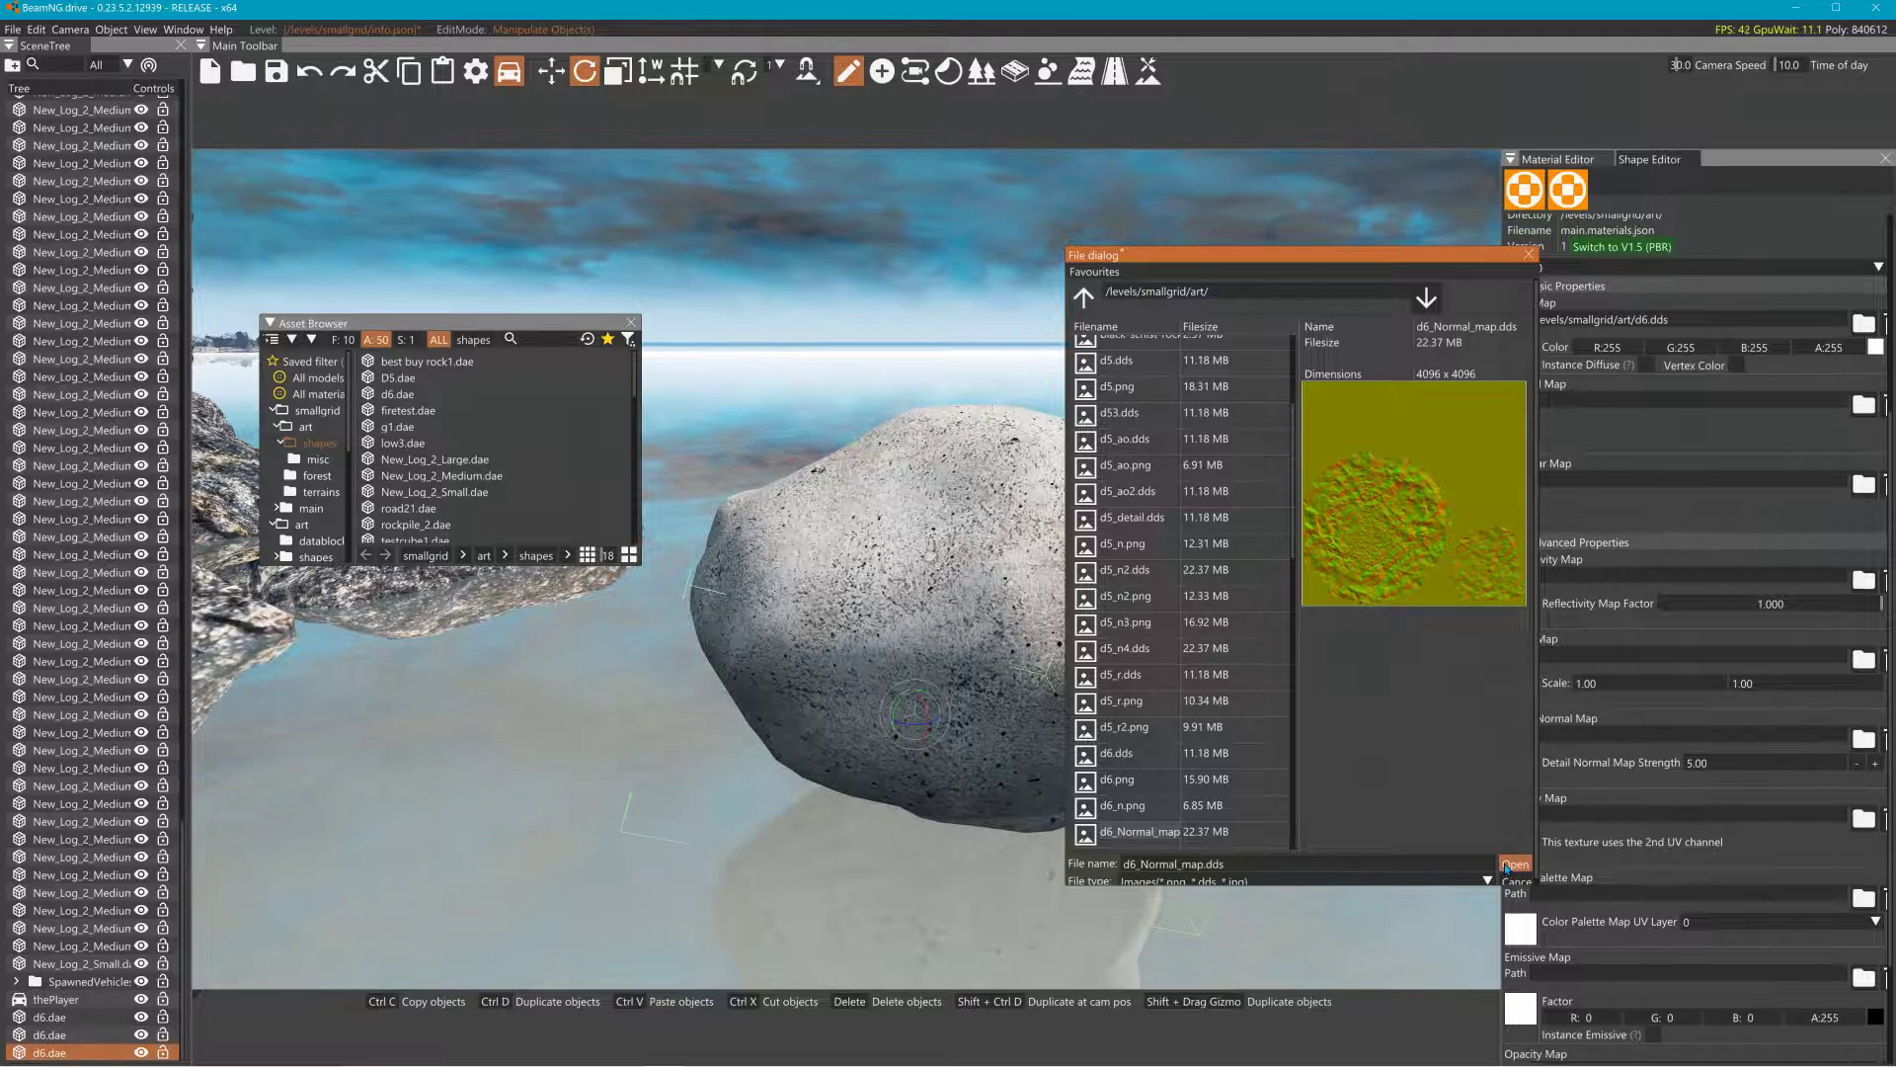
{"action": "left_click", "coordinate": [1511, 864]}
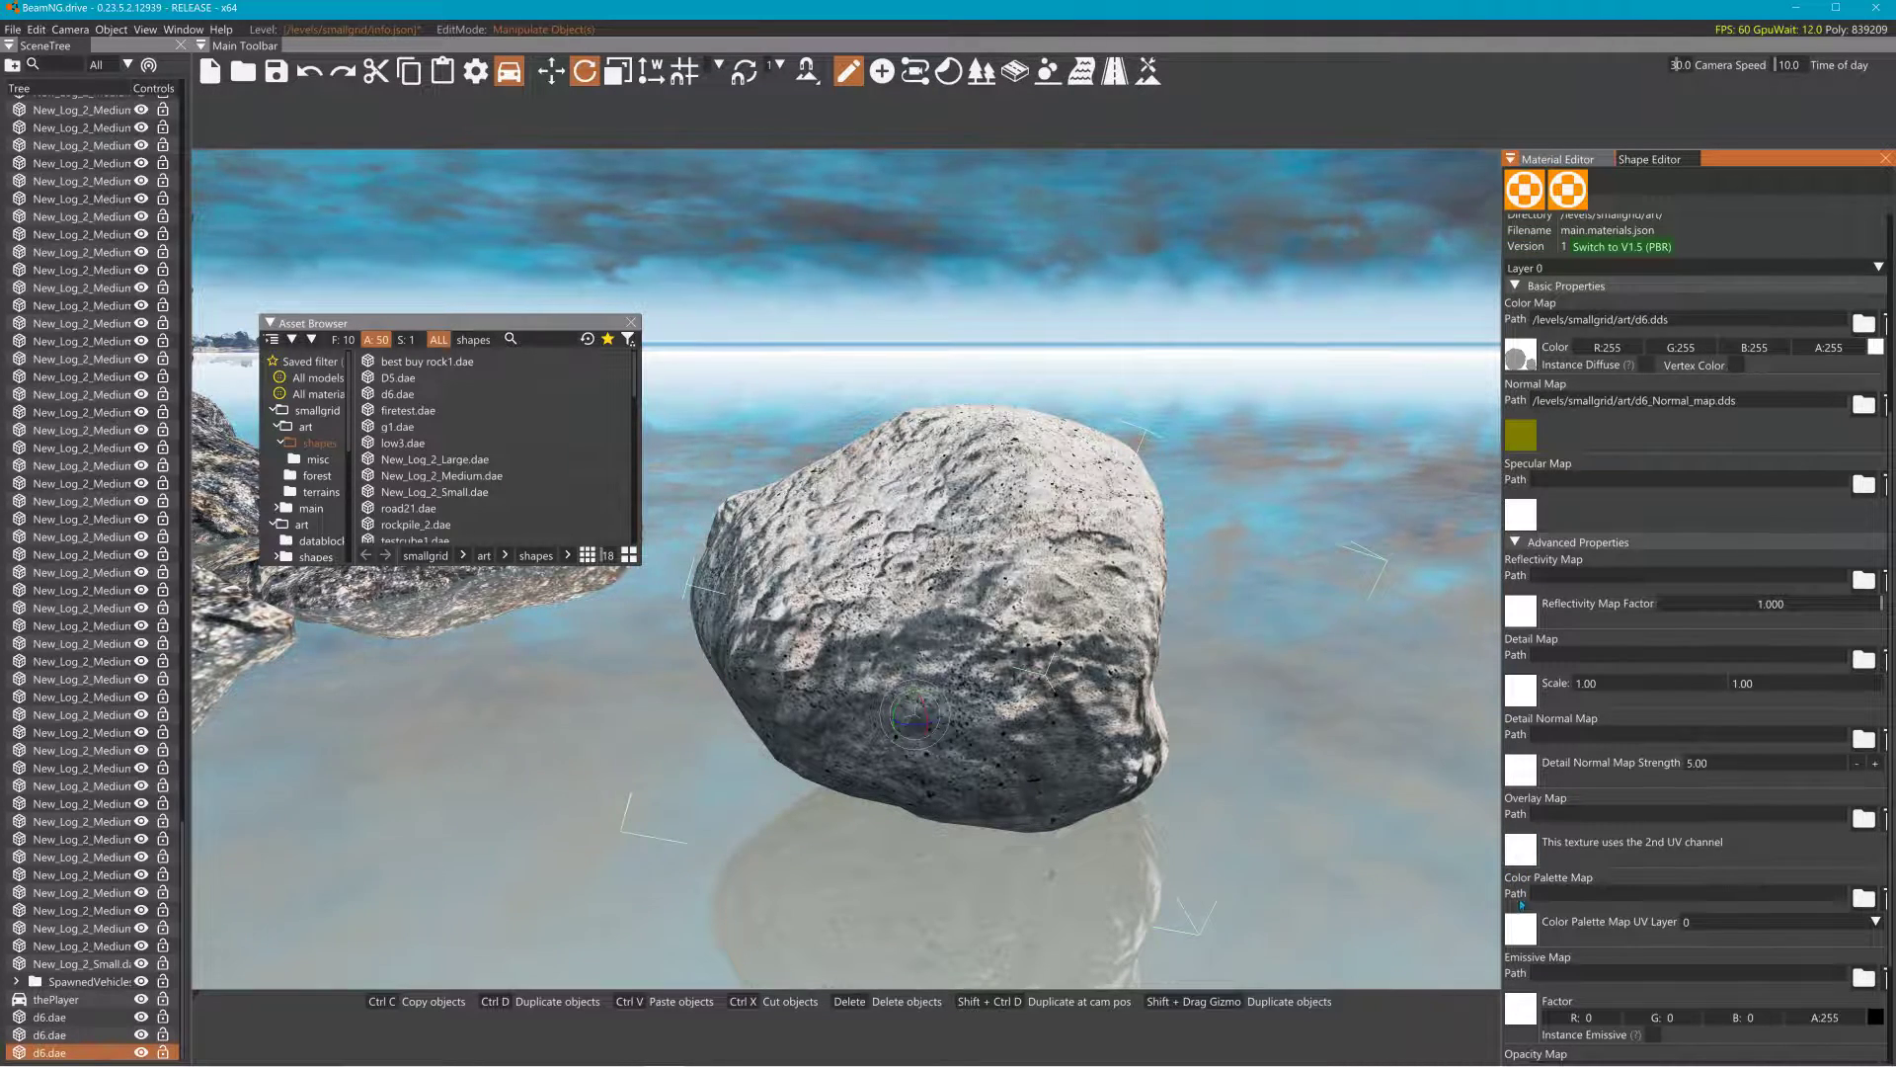
{"action": "left_click", "coordinate": [1521, 780]}
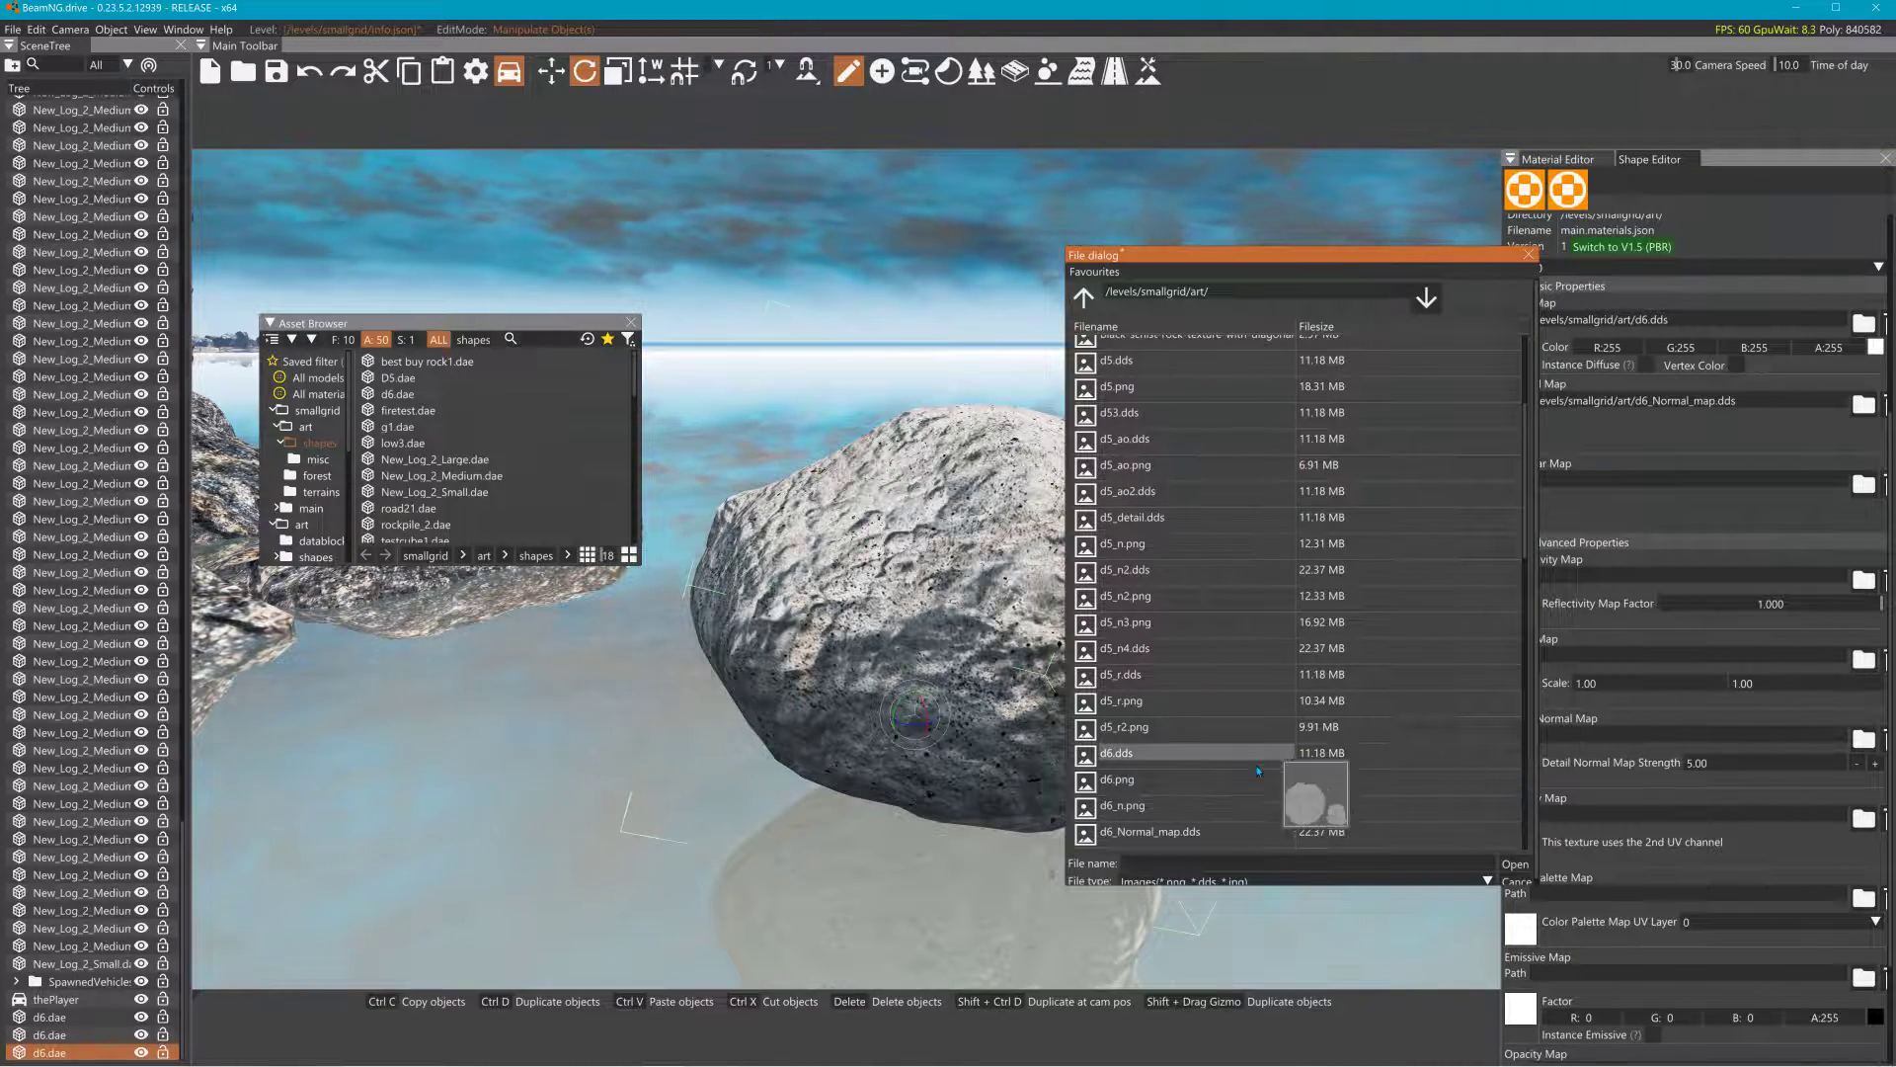
{"action": "left_click", "coordinate": [1163, 834]}
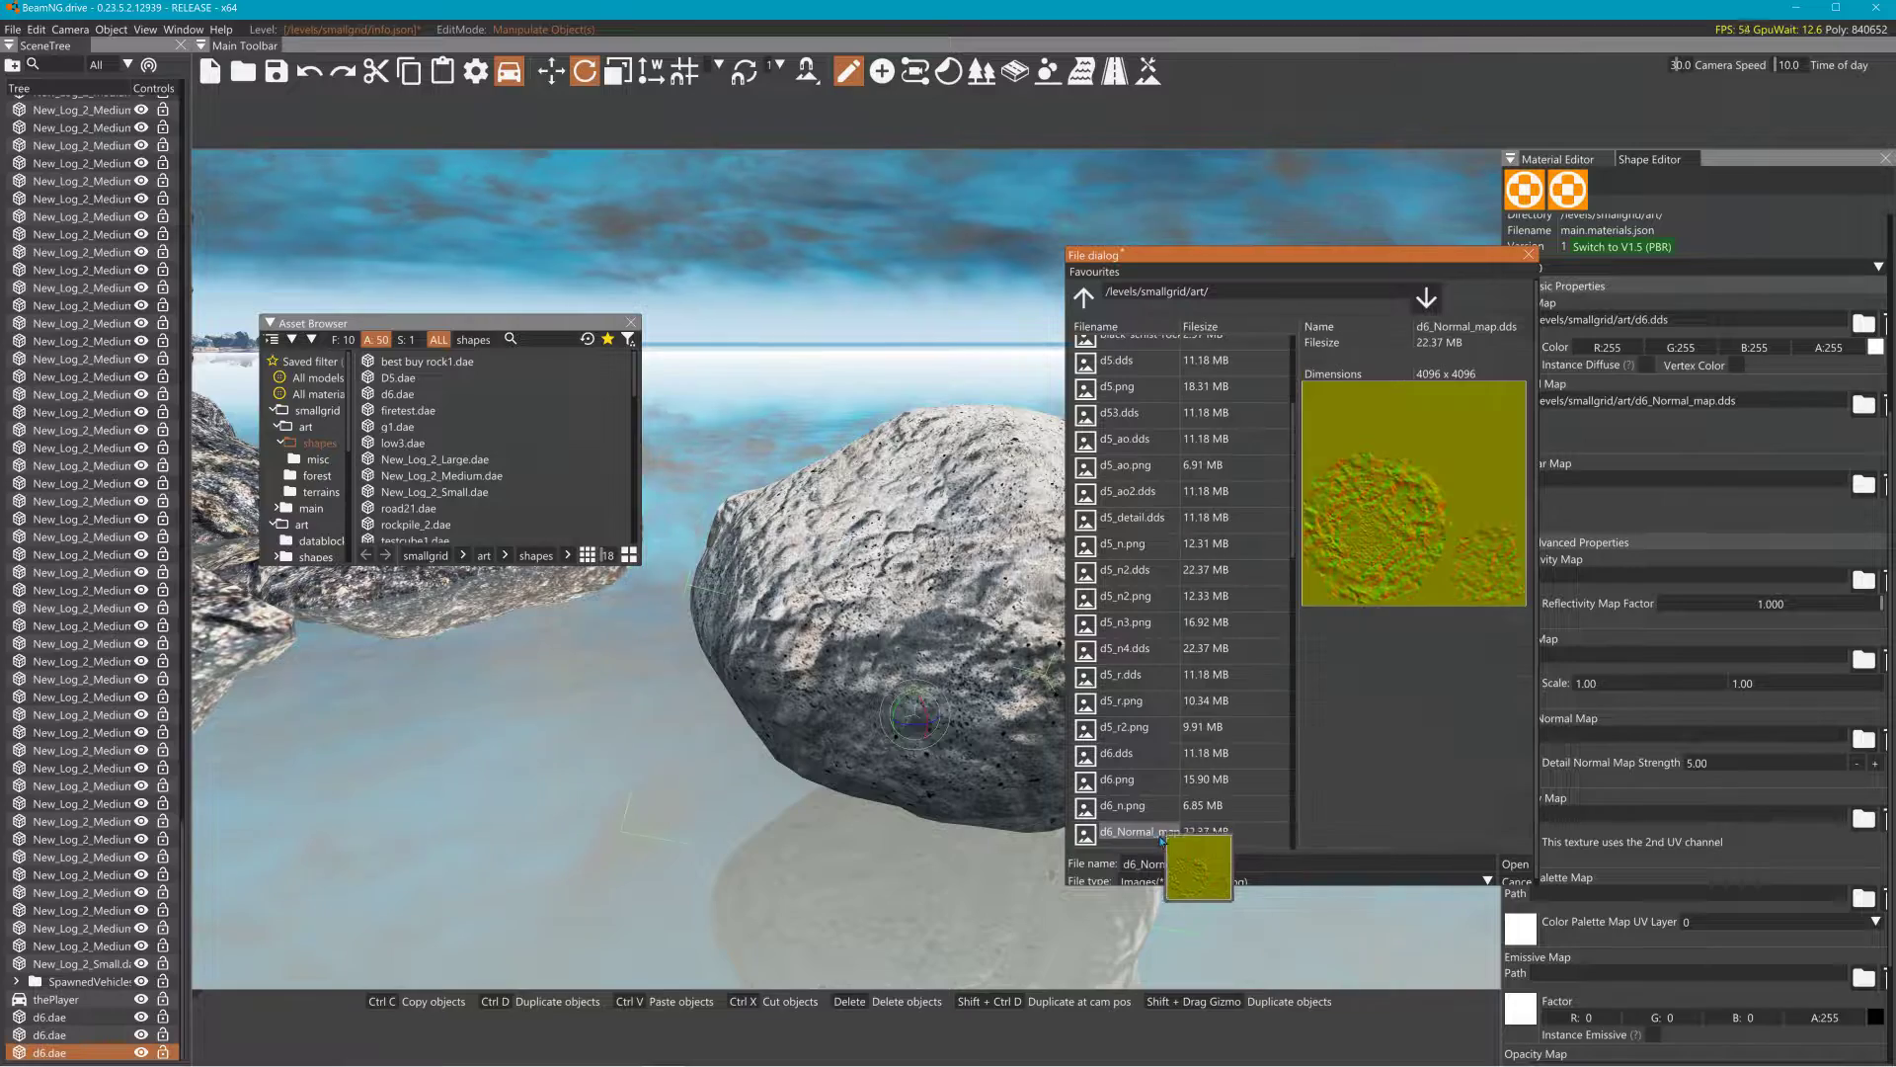
{"action": "left_click", "coordinate": [1526, 866]}
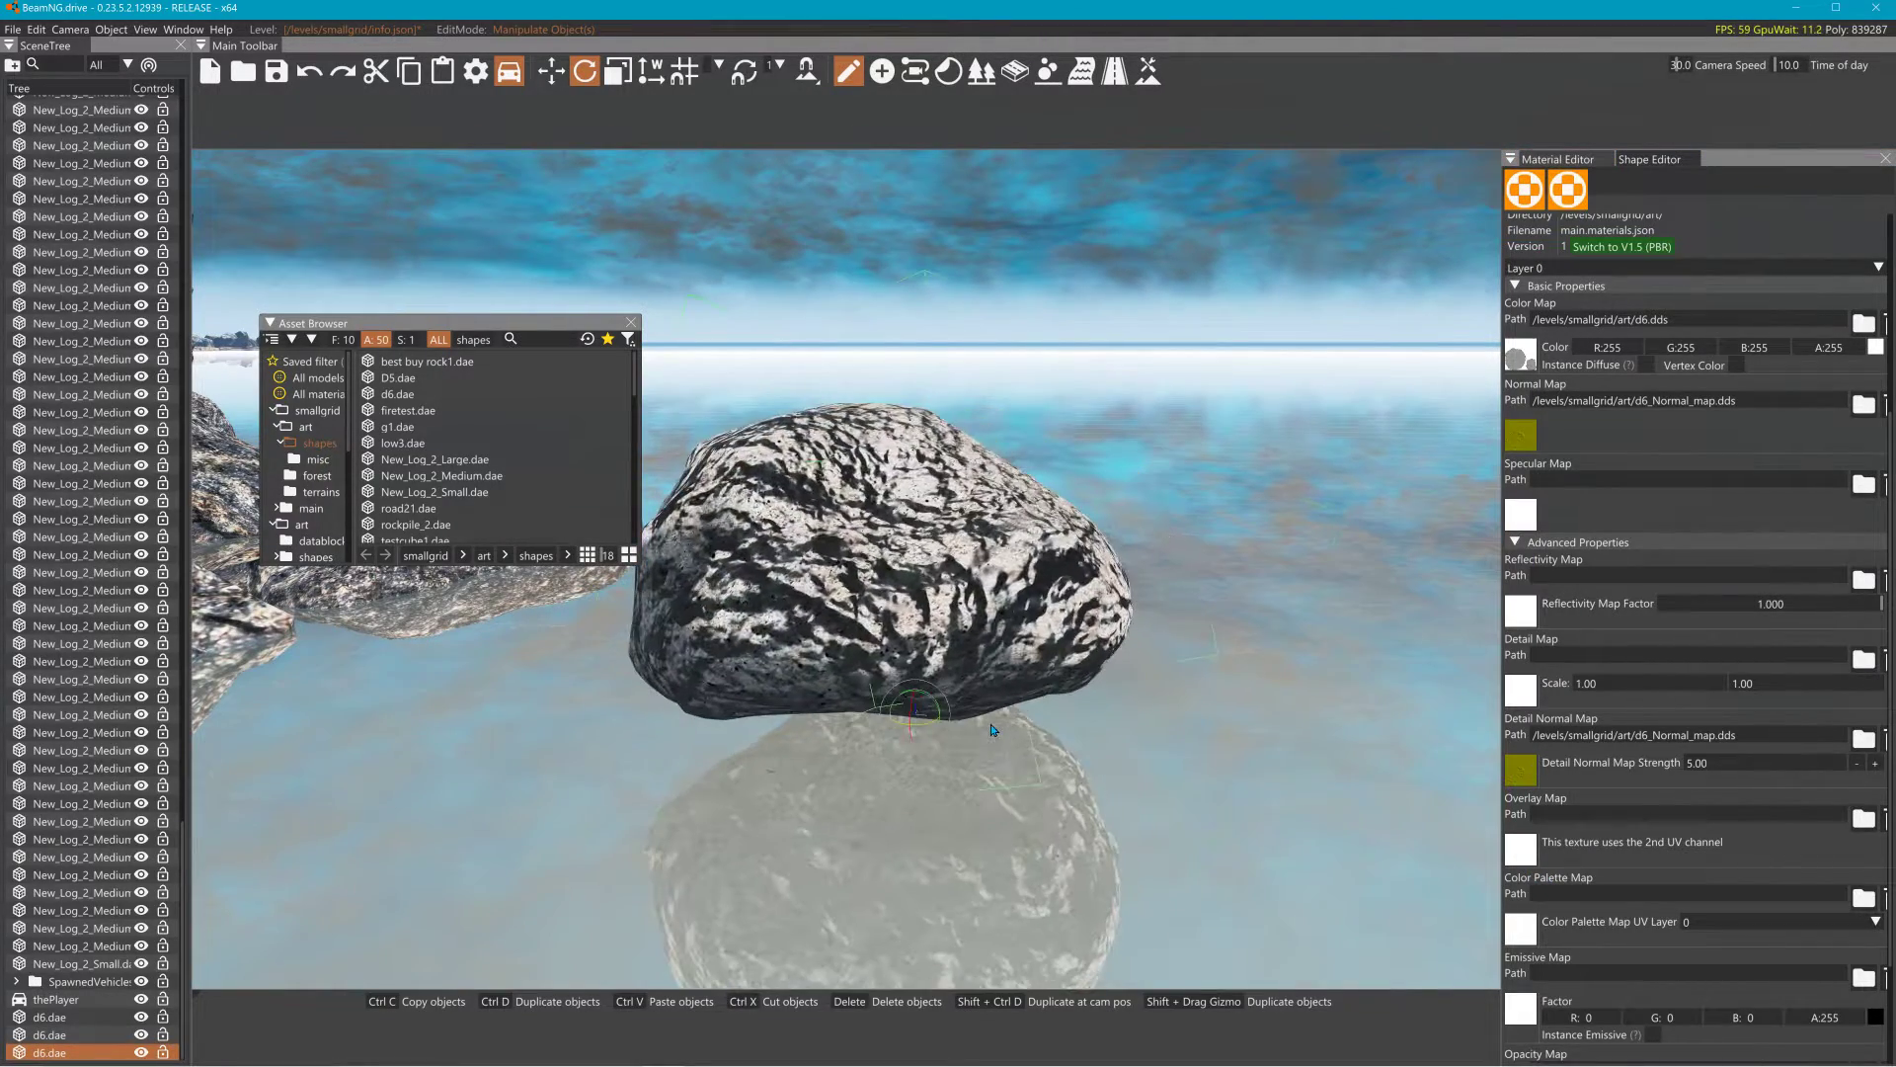
{"action": "left_click_drag", "start_coordinate": [993, 729], "coordinate": [1507, 873]}
- Try a Detail Normal Map Strength of 21 on the d6 material and set it back to 1
{"action": "double_click", "coordinate": [1744, 766]}
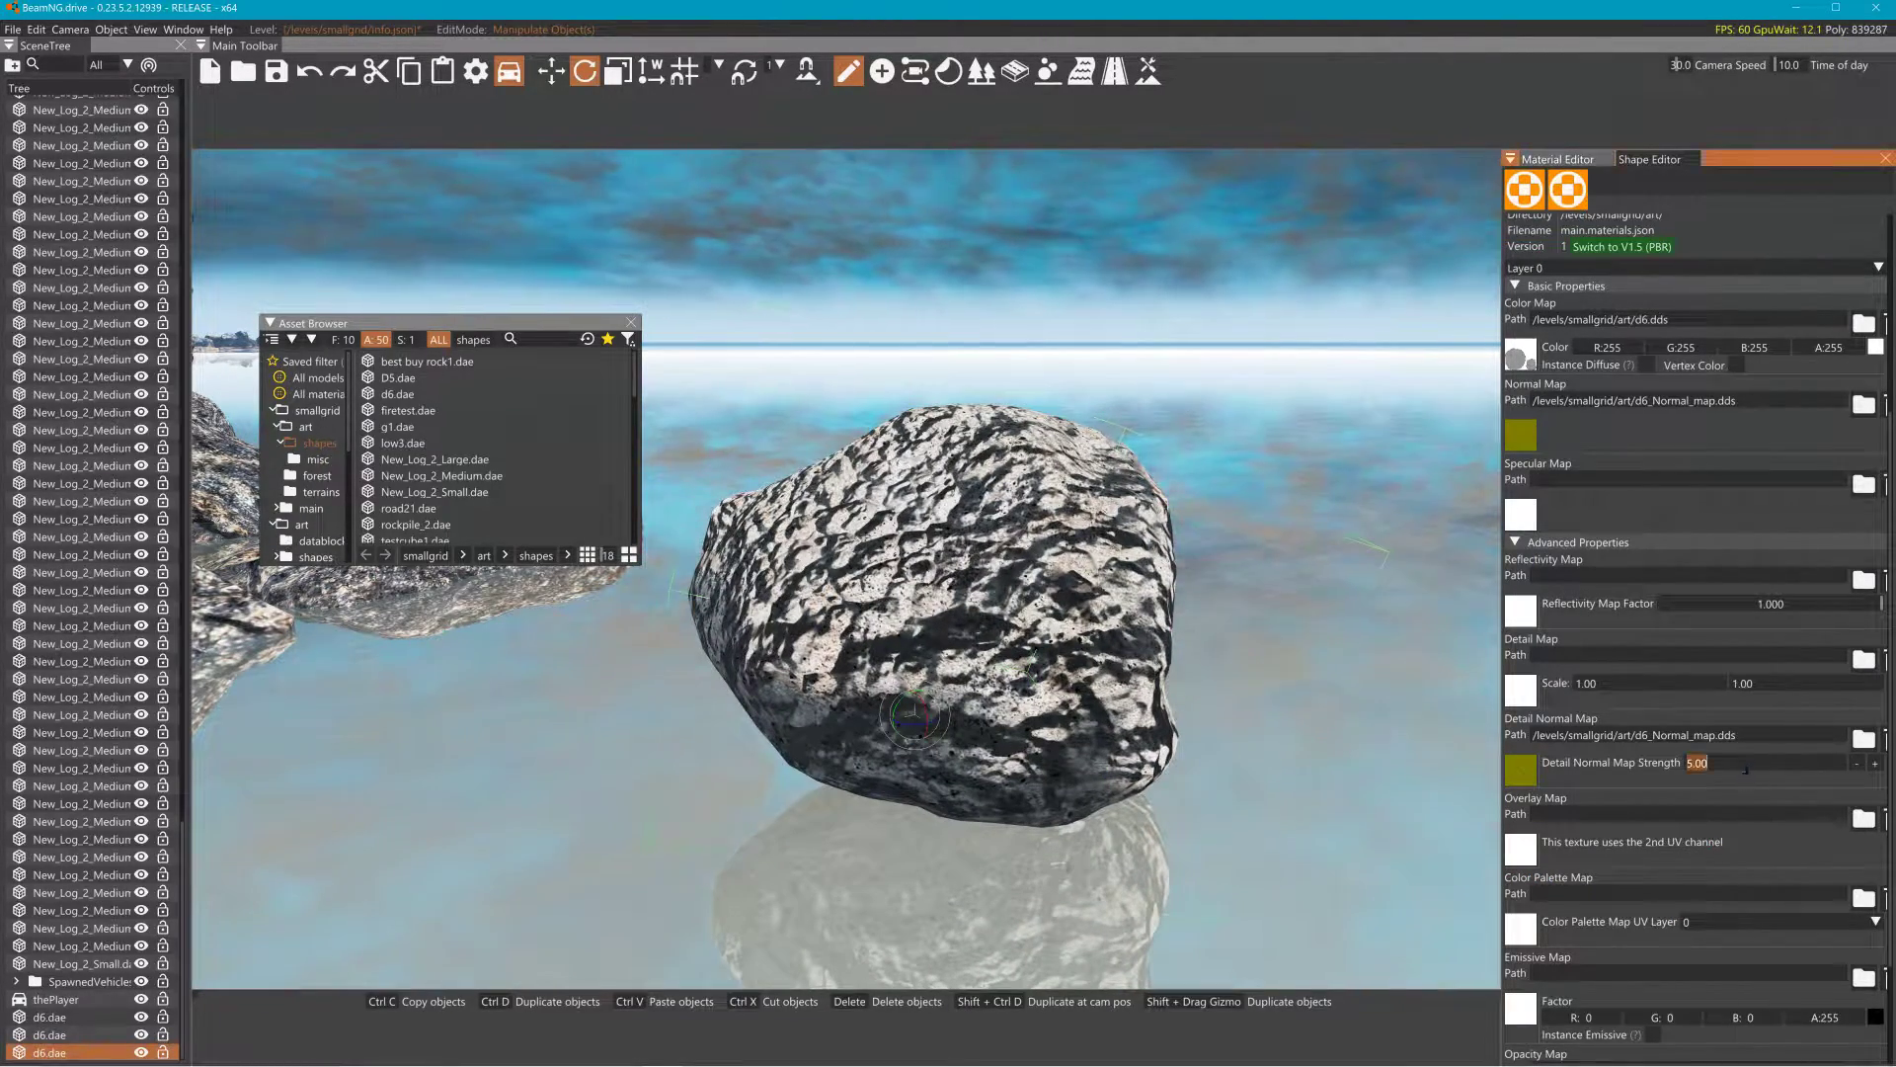
{"action": "type", "text": "1"}
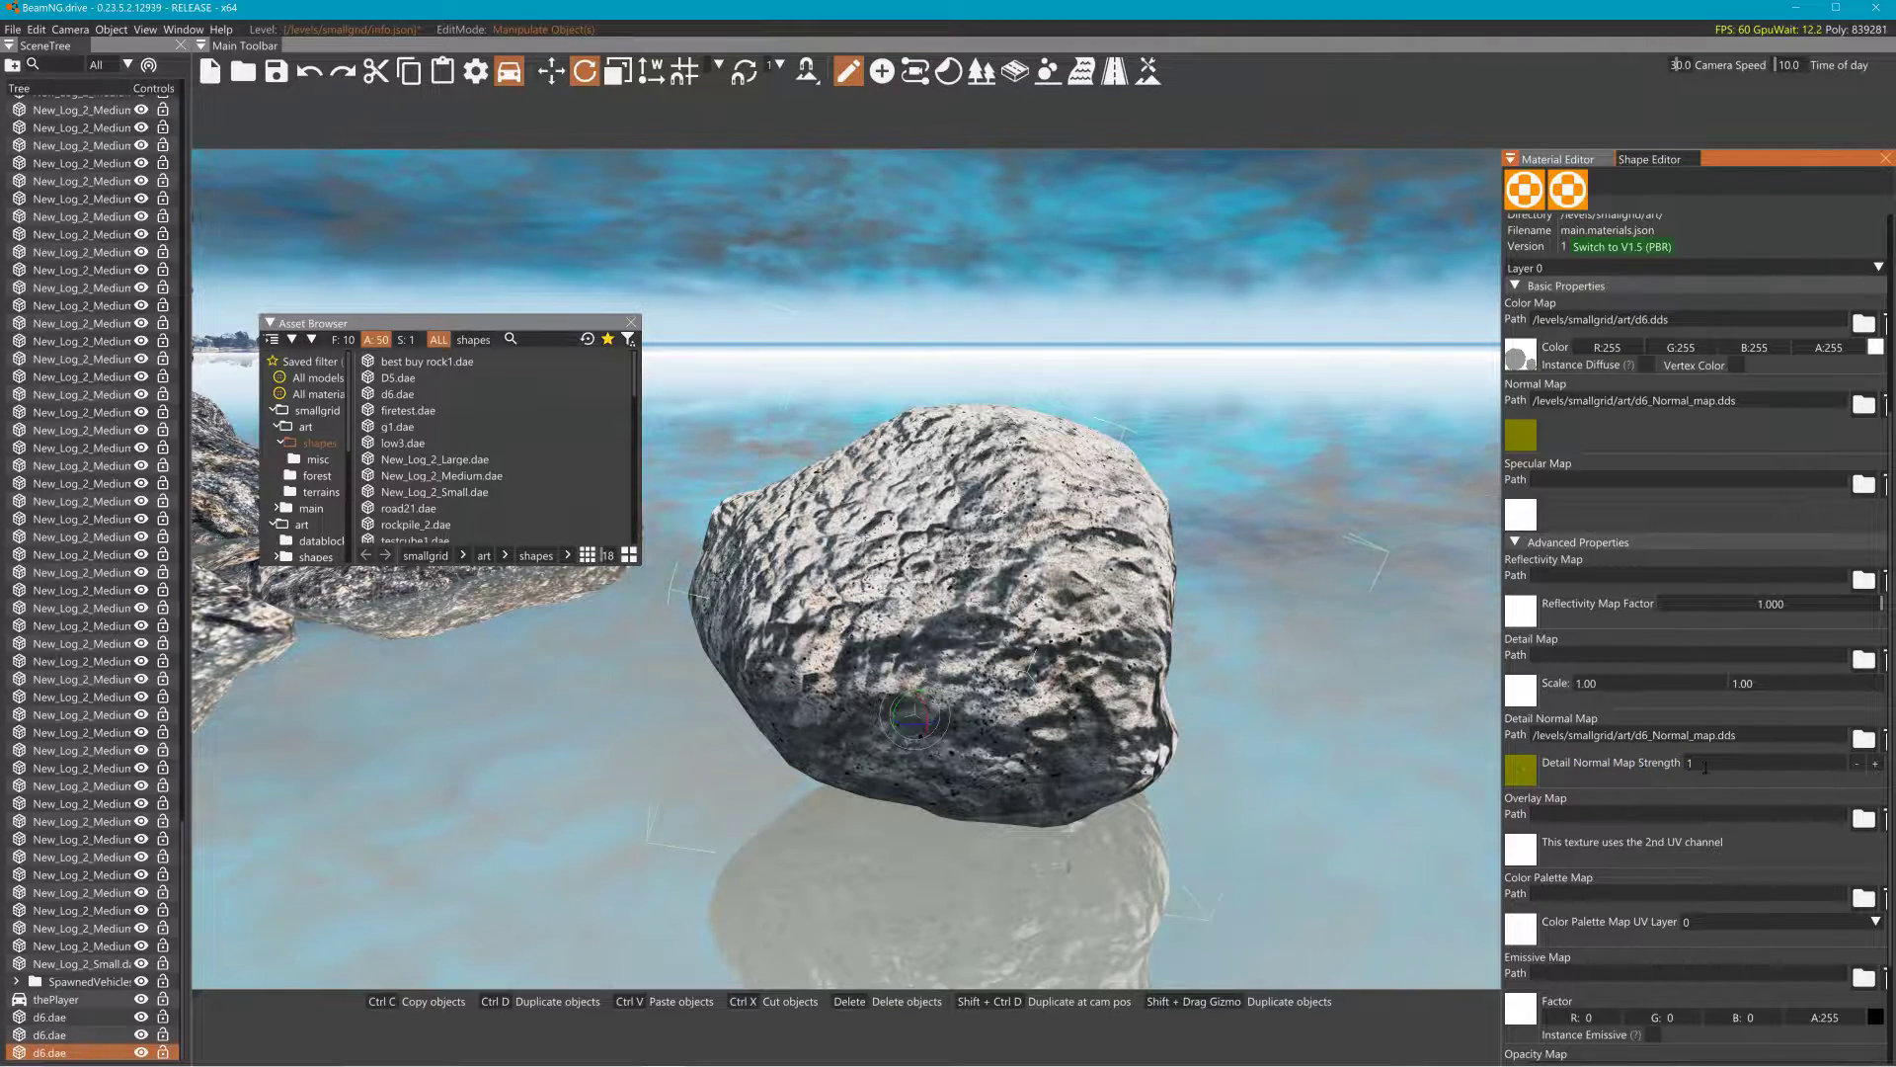
{"action": "key", "text": "BackSpace"}
{"action": "type", "text": "21"}
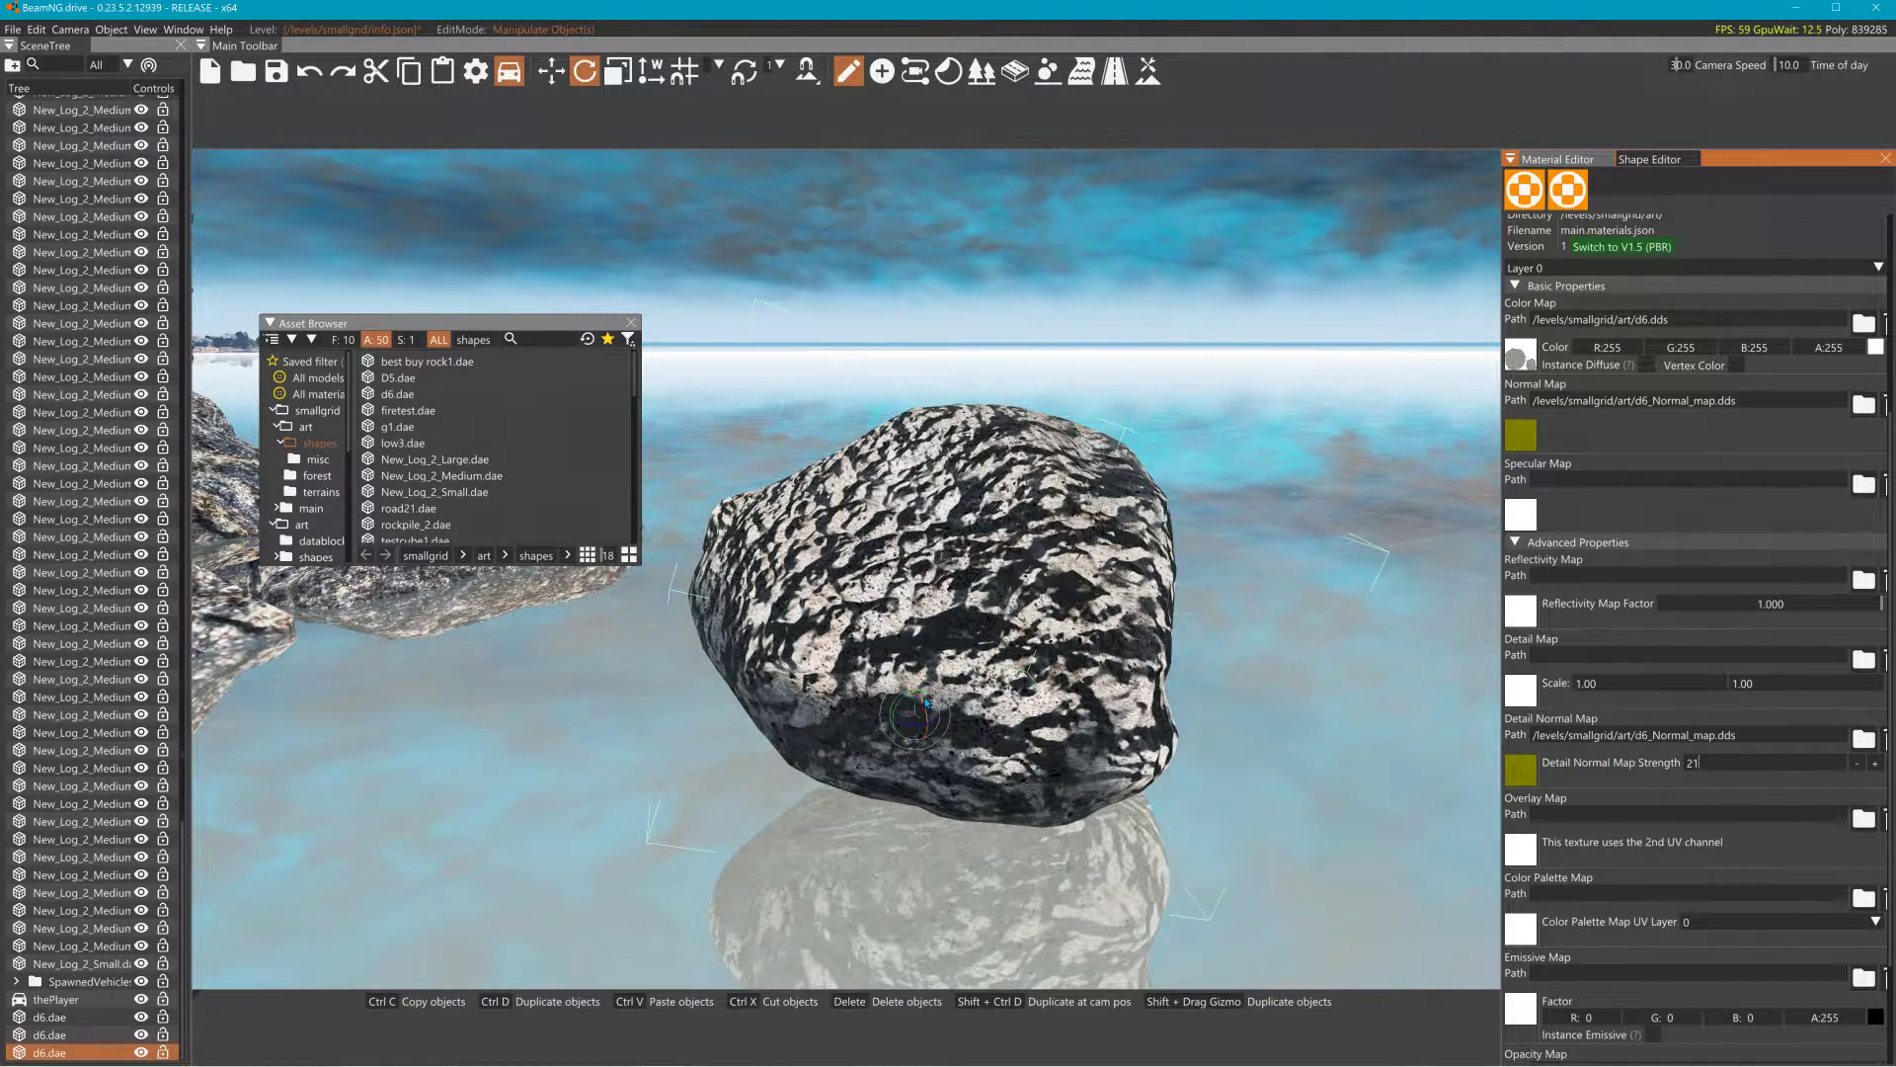
{"action": "left_click_drag", "start_coordinate": [1727, 767], "coordinate": [1614, 760]}
{"action": "type", "text": "1"}
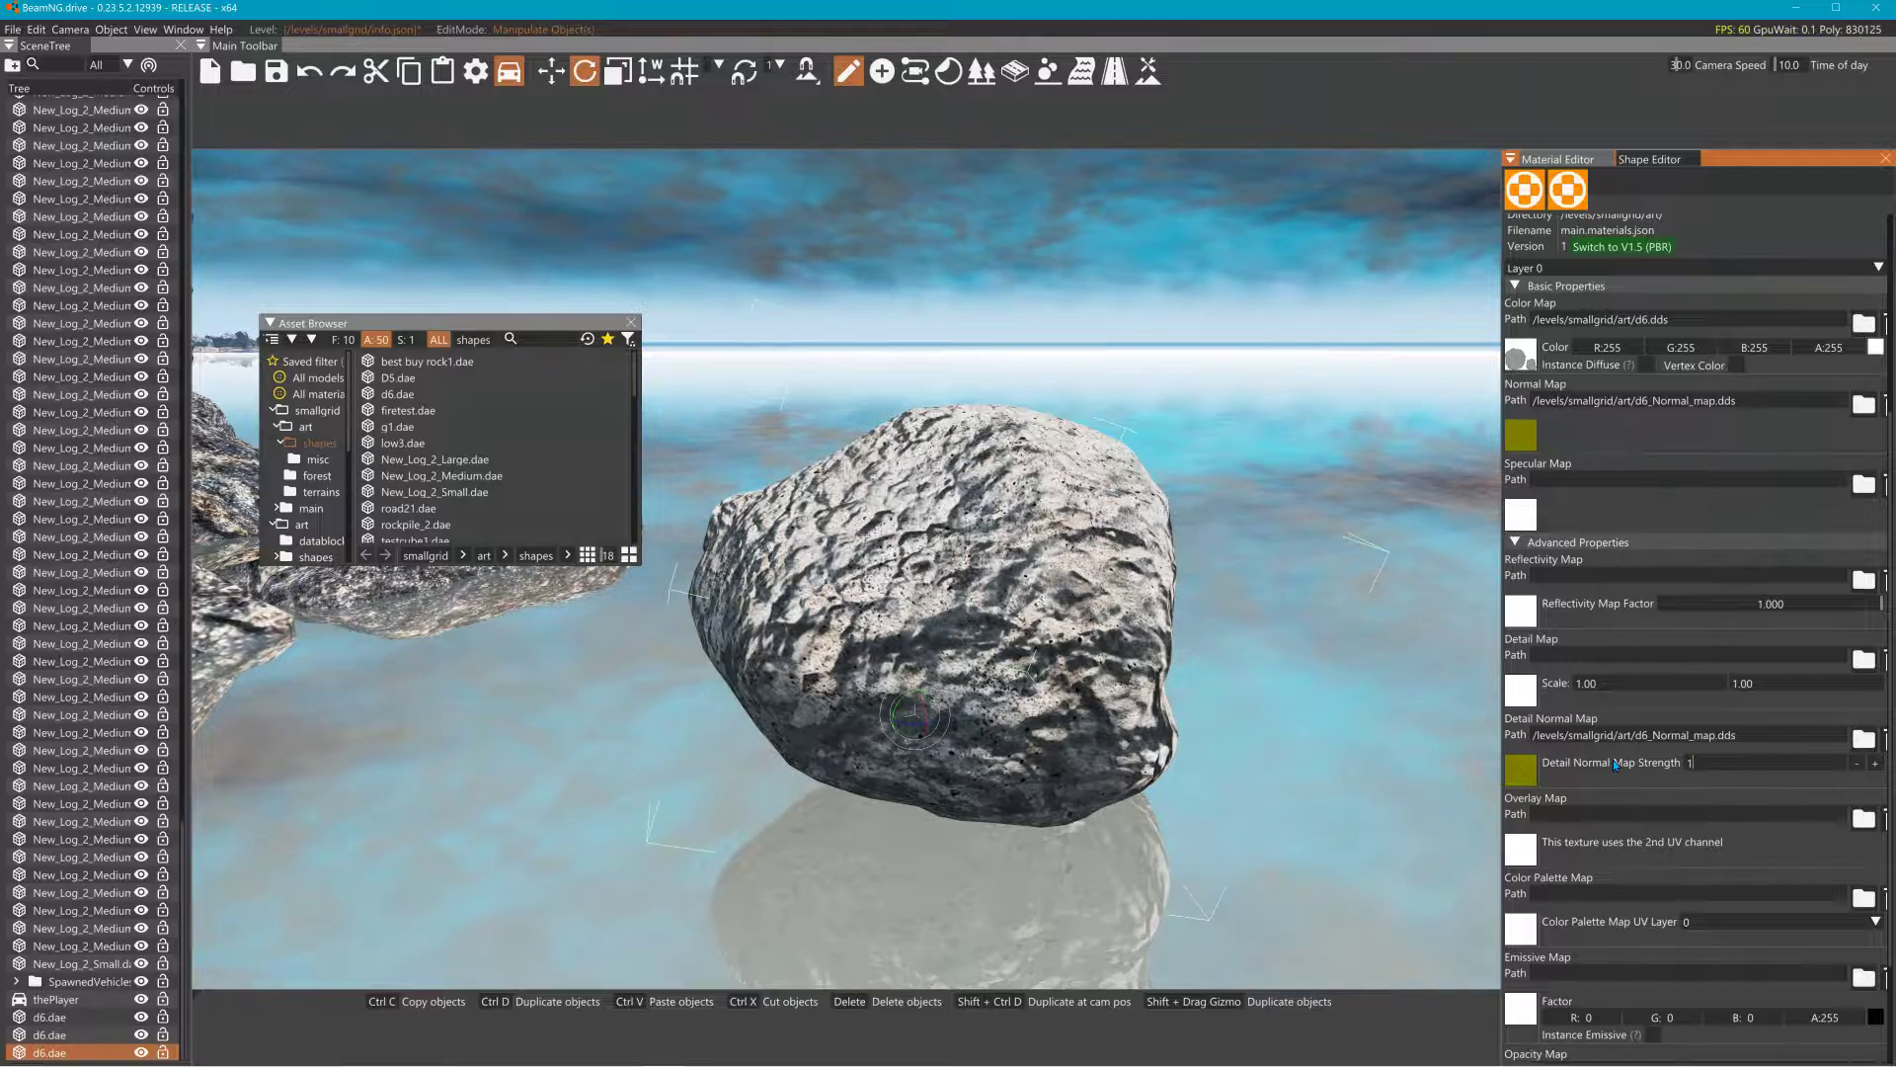
{"action": "key", "text": "Return"}
- Rotate the d6 rock to a new orientation and lower it with the move gizmo until it sits partly in the water
{"action": "left_click_drag", "start_coordinate": [922, 699], "coordinate": [917, 902]}
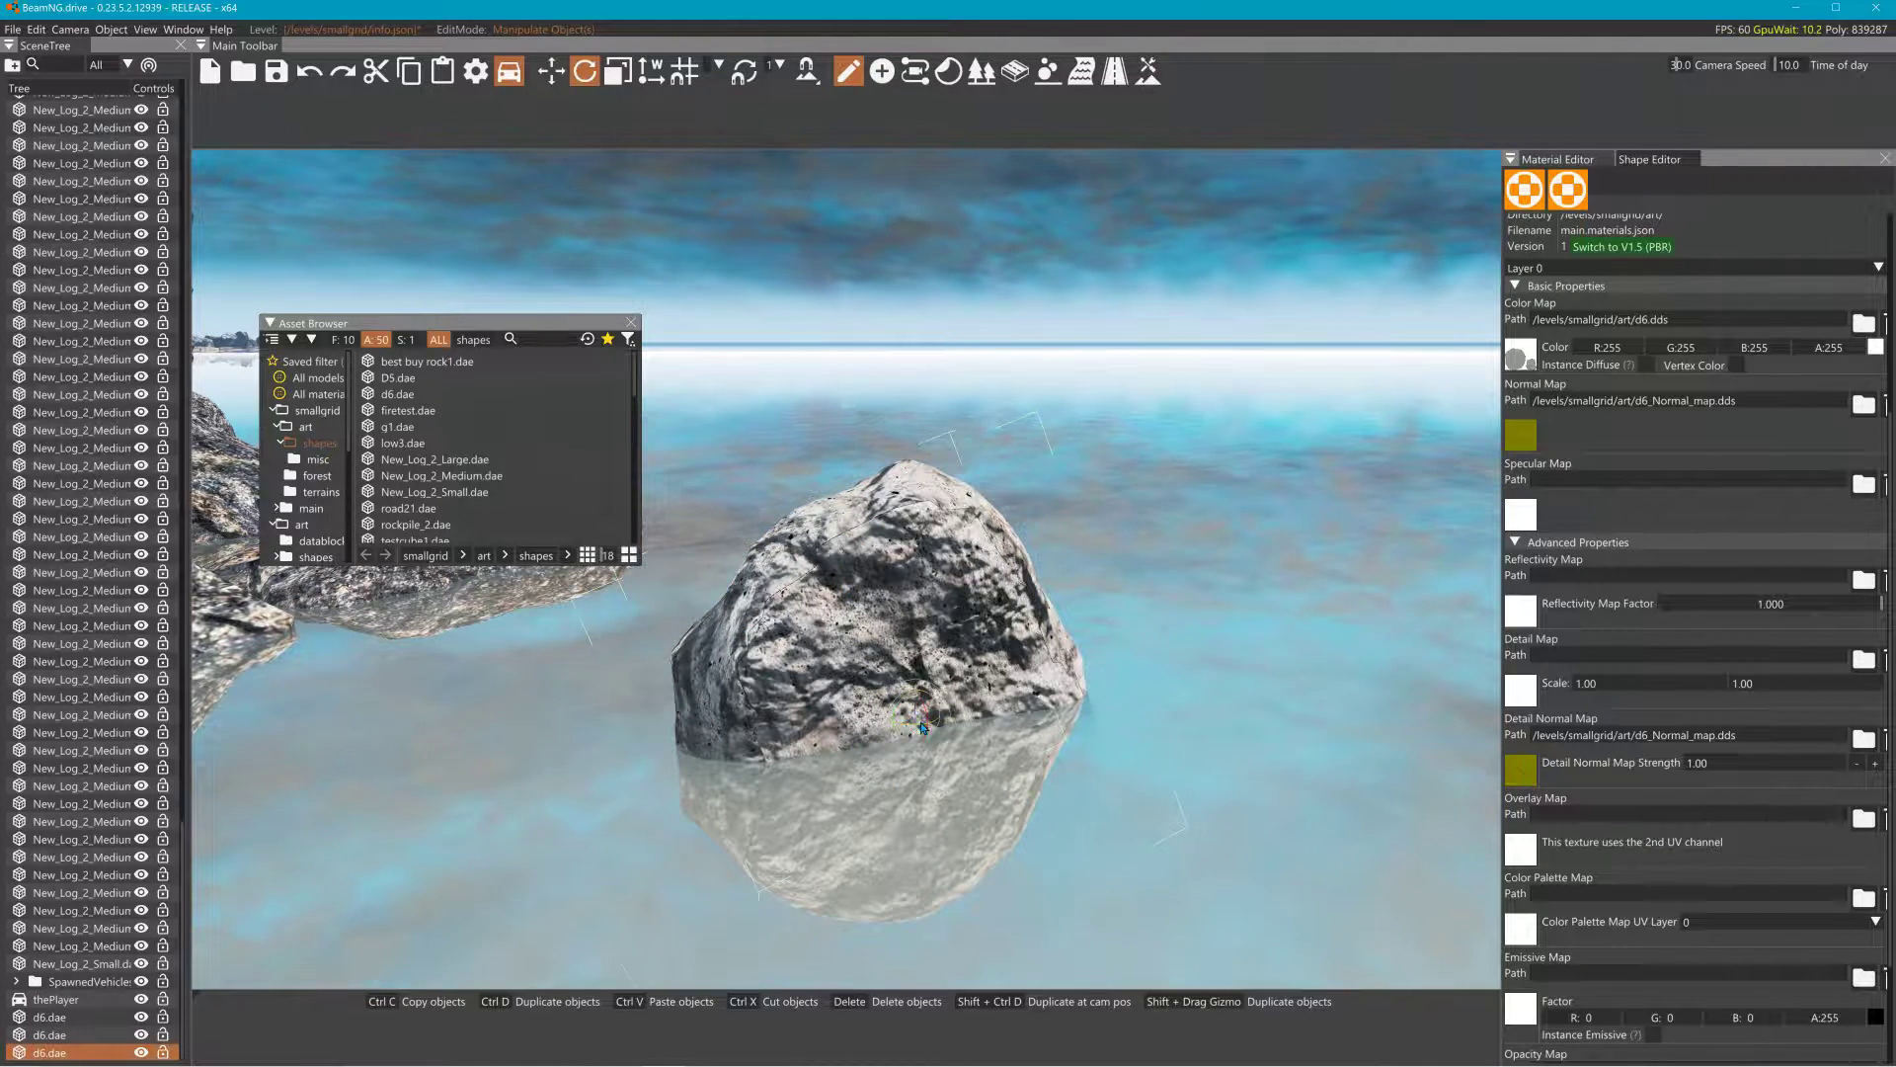
{"action": "mouse_move", "coordinate": [911, 724]}
{"action": "left_mouse_down"}
{"action": "mouse_move", "coordinate": [931, 728]}
{"action": "mouse_move", "coordinate": [940, 684]}
{"action": "mouse_move", "coordinate": [924, 704]}
{"action": "left_mouse_up"}
{"action": "key", "text": "1"}
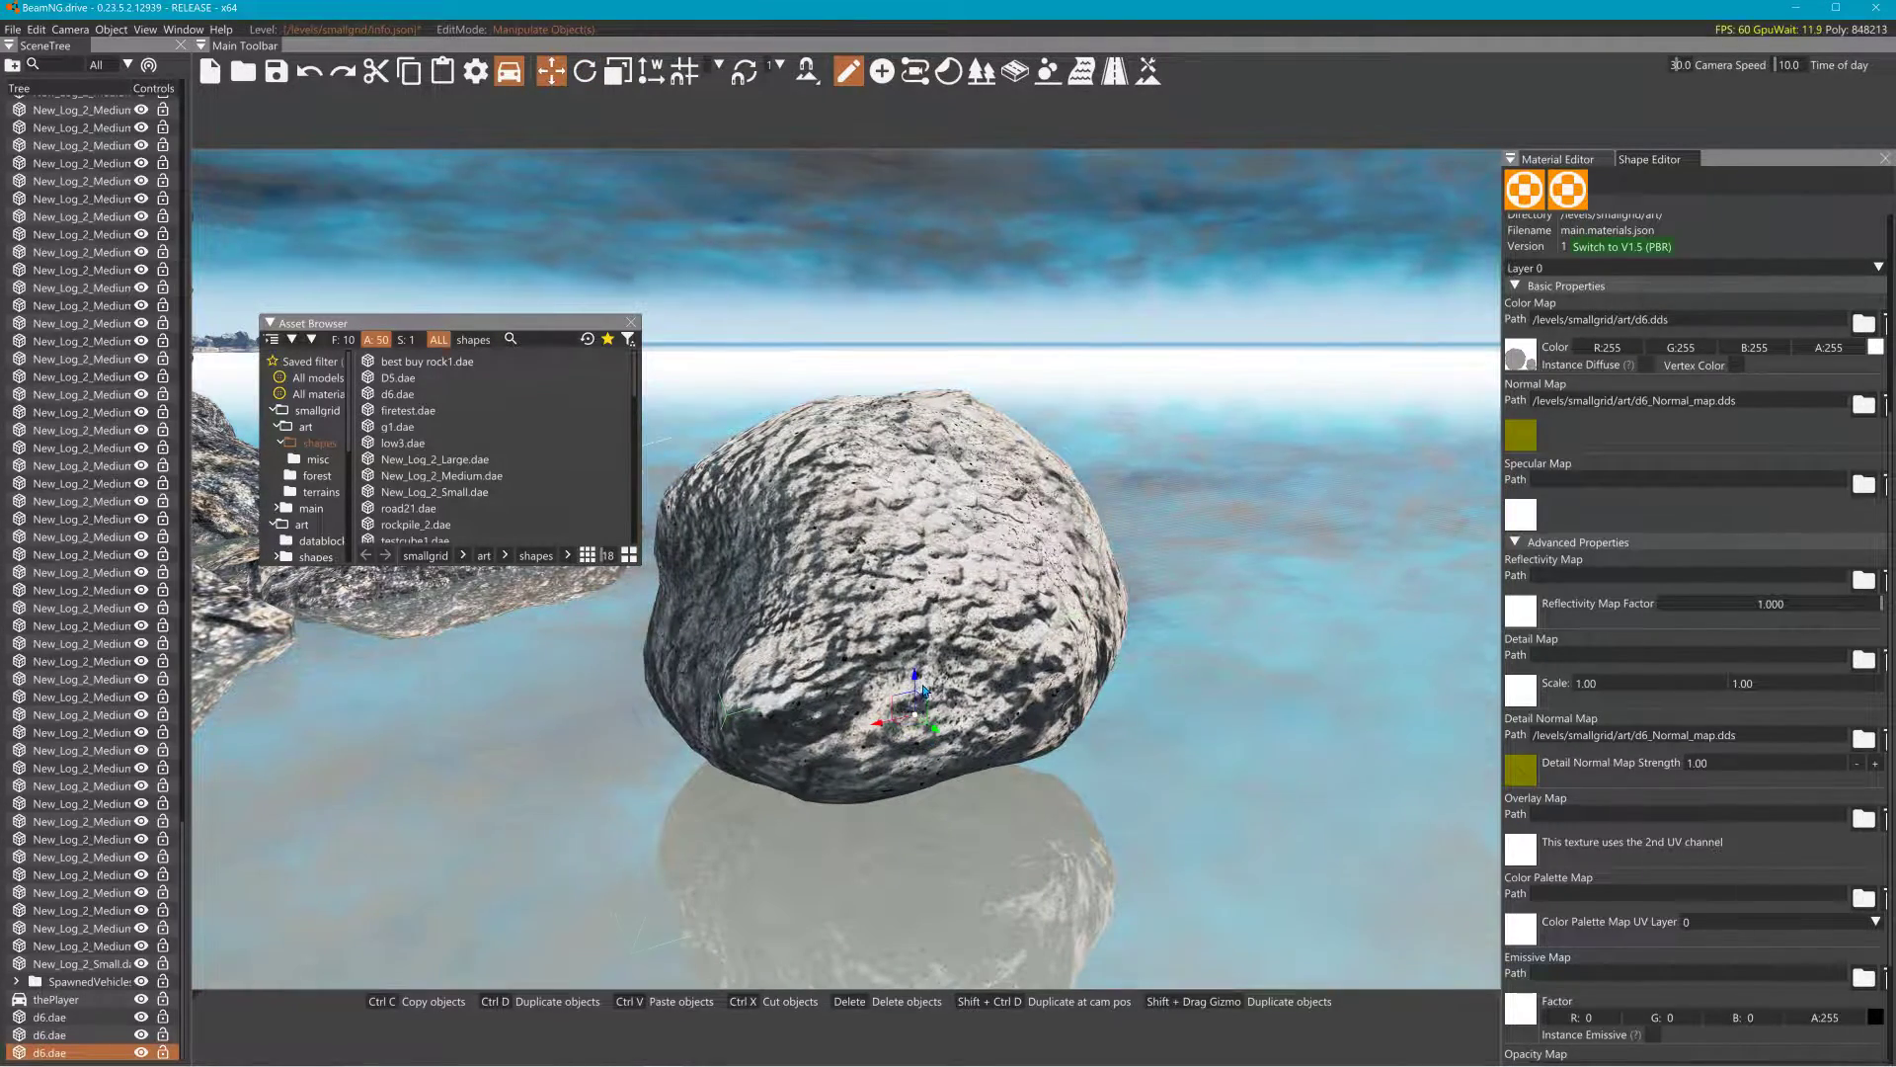
{"action": "left_click_drag", "start_coordinate": [922, 753], "coordinate": [950, 867]}
- Select the partly submerged d6 rock nearest the large floating rock and move it across the water beside the farther d6 rock
{"action": "key", "text": "s"}
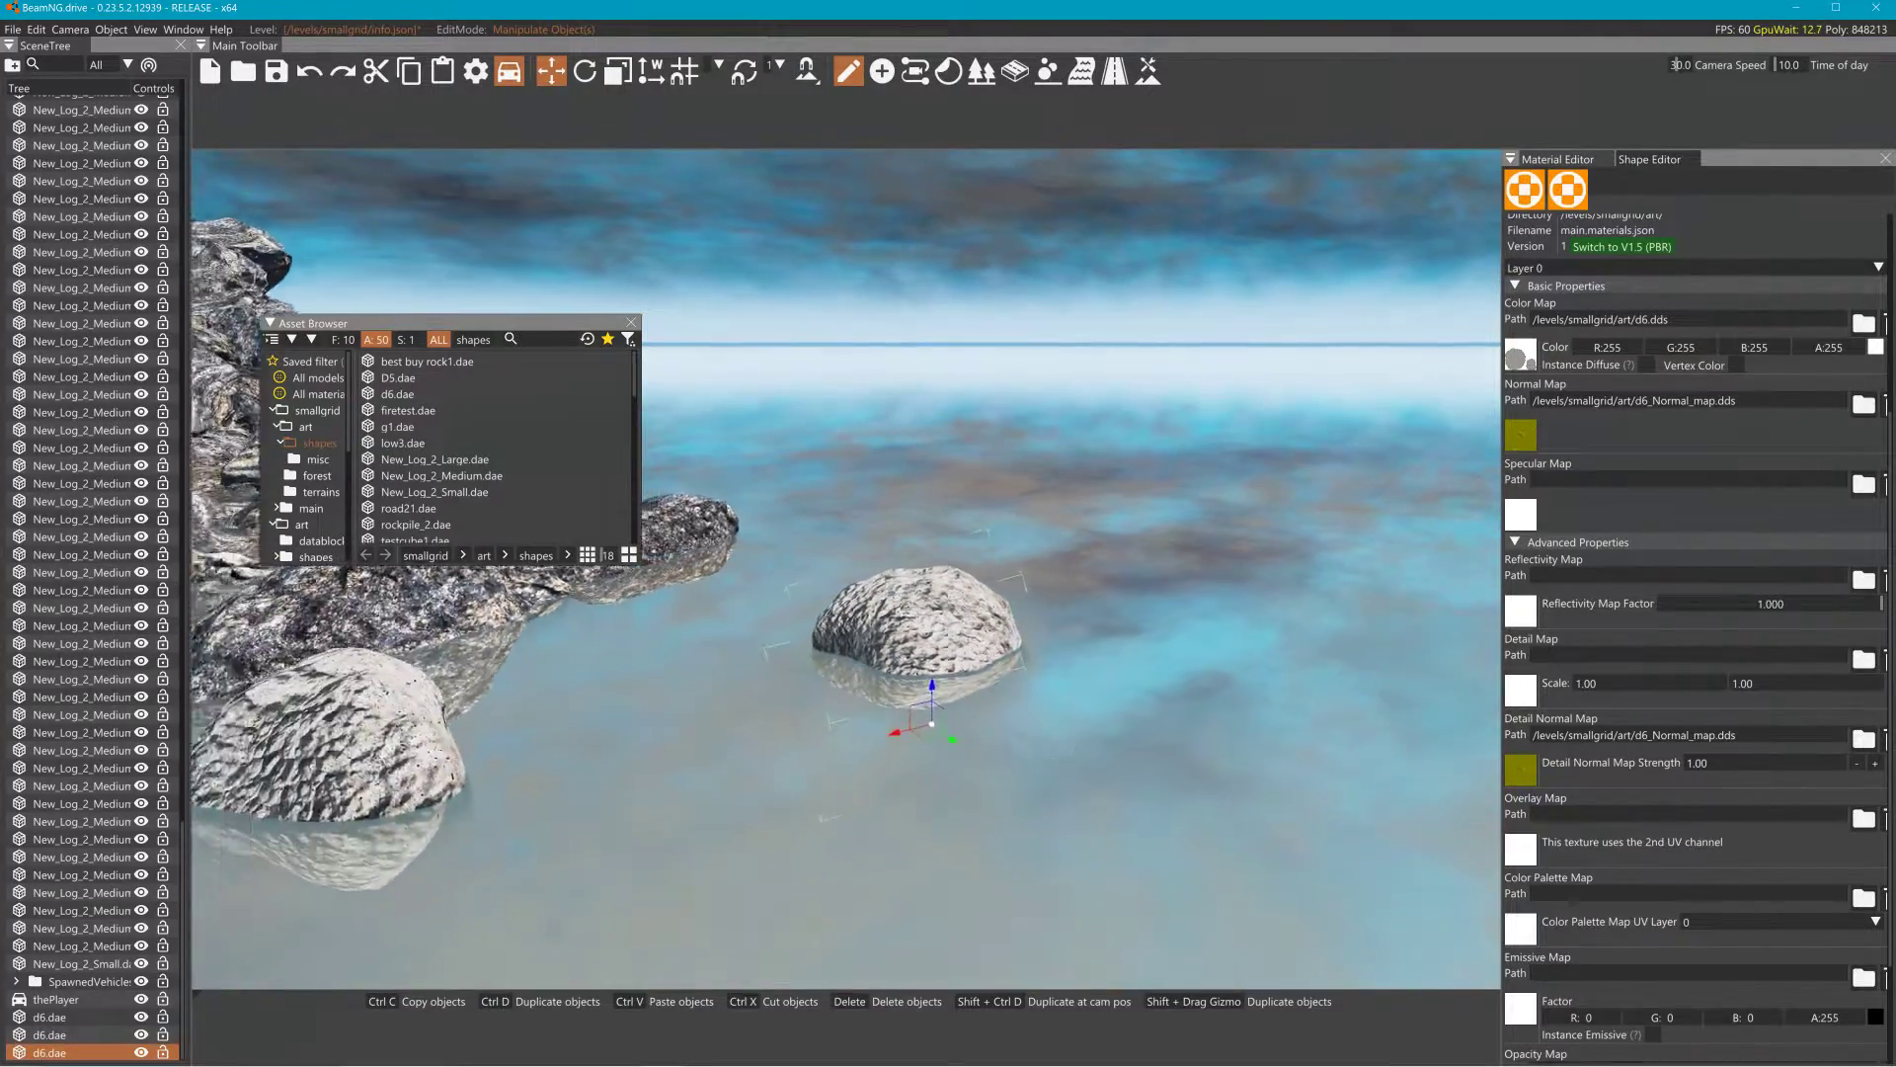
{"action": "right_click_drag", "start_coordinate": [950, 868], "coordinate": [533, 815]}
{"action": "key", "text": "a"}
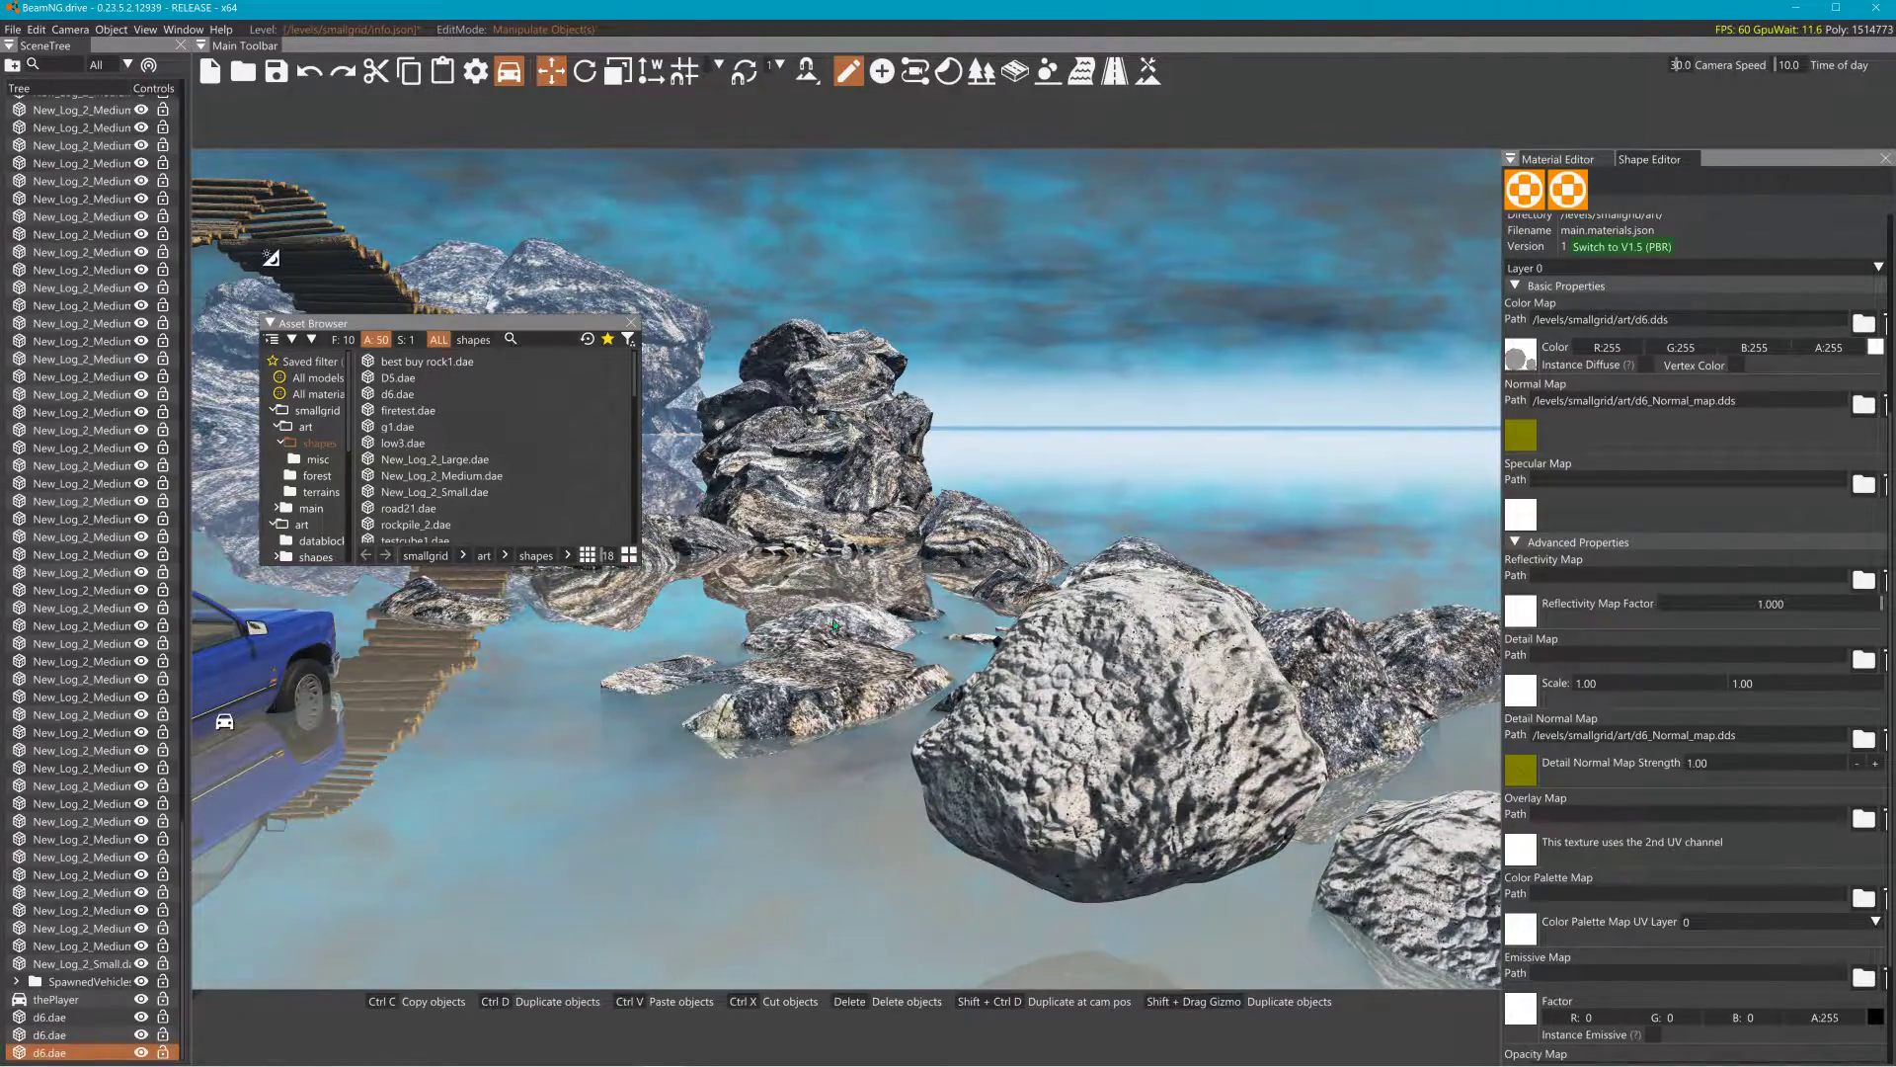
{"action": "right_click_drag", "start_coordinate": [839, 423], "coordinate": [1136, 473]}
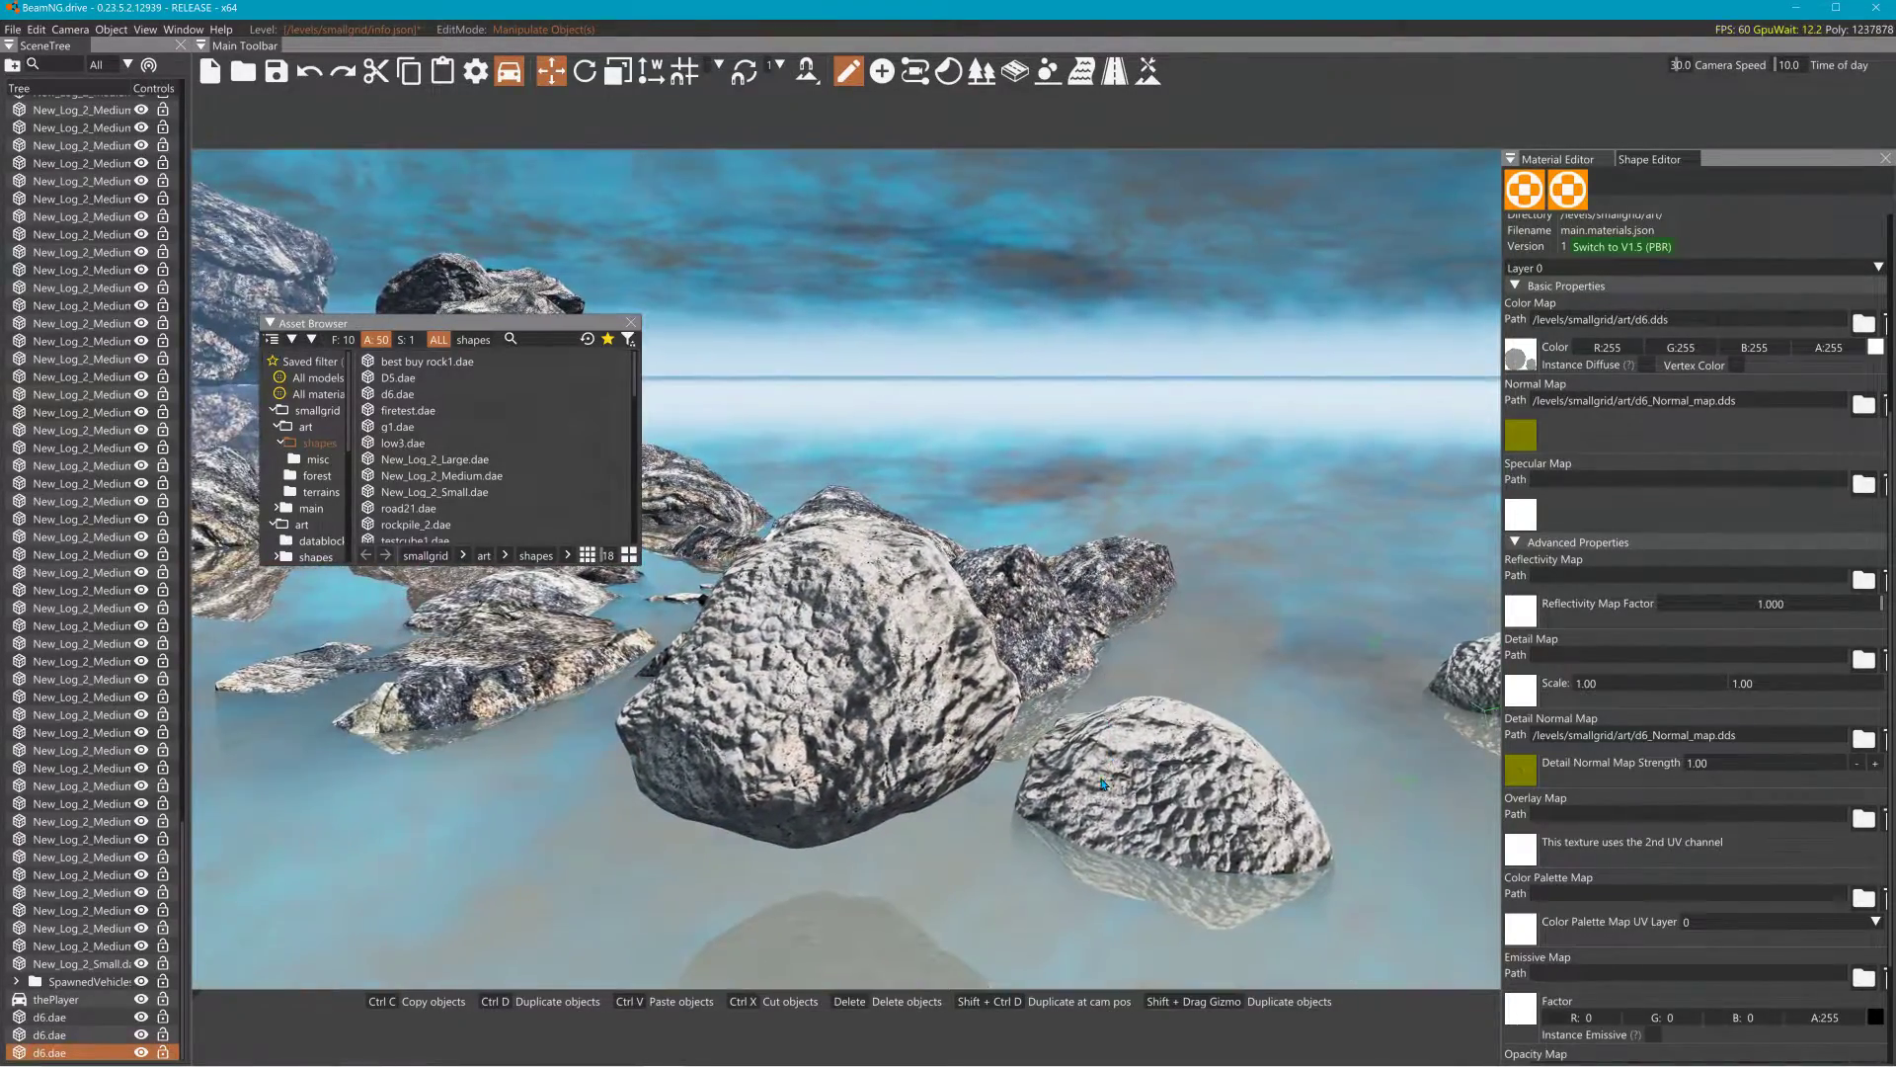
{"action": "left_click", "coordinate": [1133, 810]}
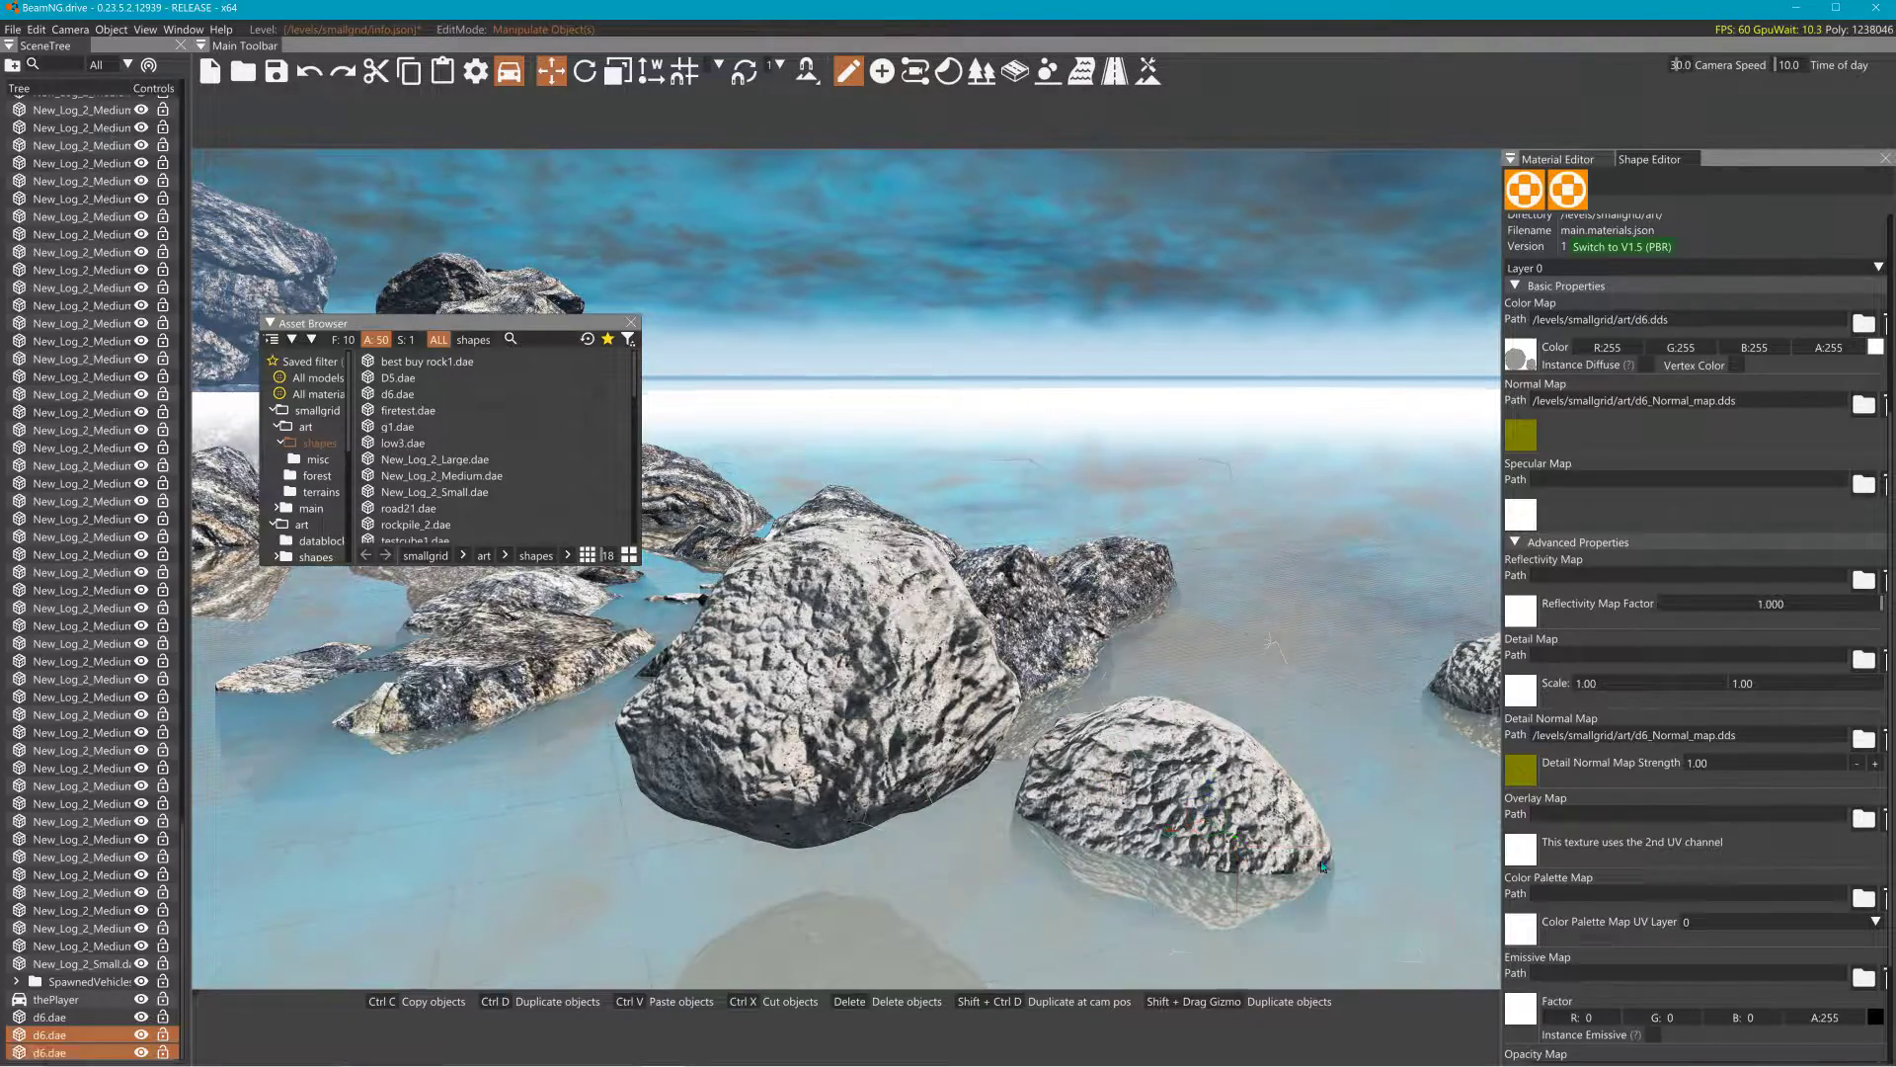
{"action": "left_click_drag", "start_coordinate": [1242, 844], "coordinate": [1378, 936]}
{"action": "right_click_drag", "start_coordinate": [1378, 936], "coordinate": [1462, 983]}
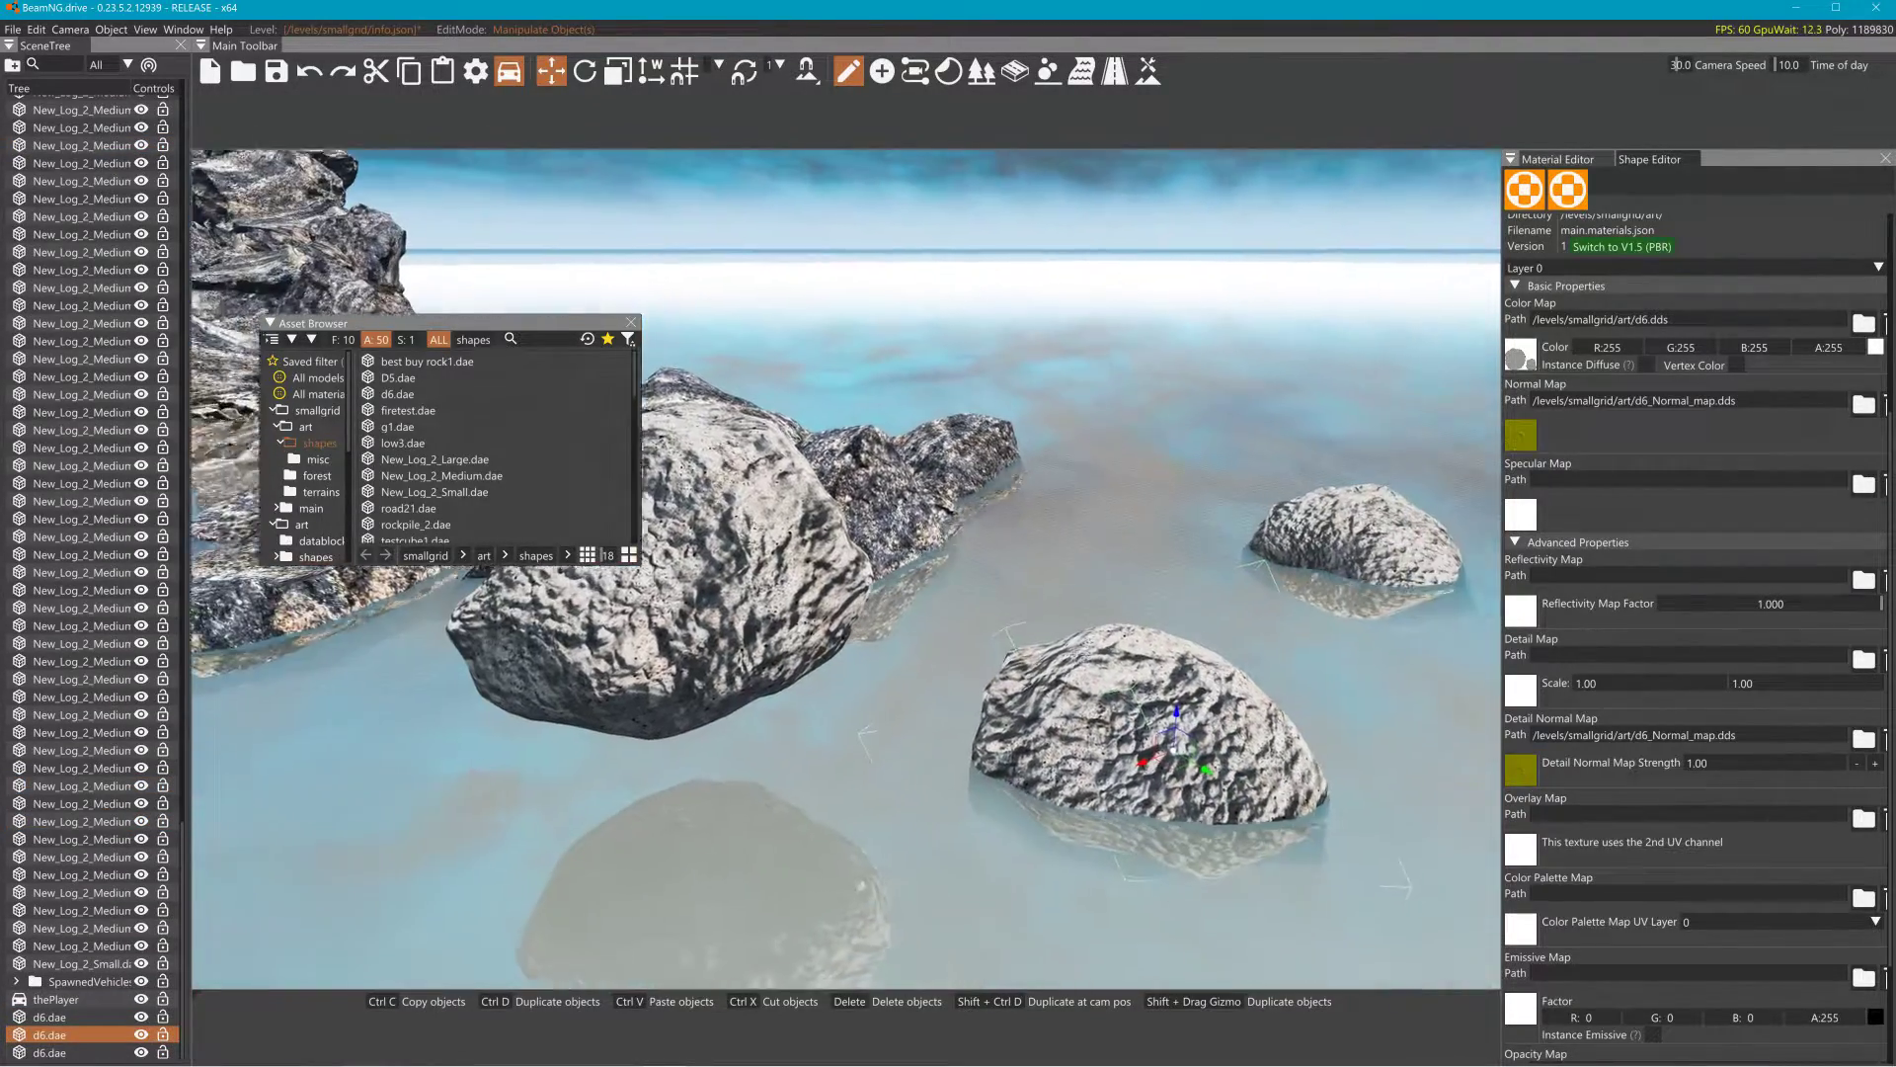
{"action": "left_click_drag", "start_coordinate": [1132, 758], "coordinate": [1481, 614]}
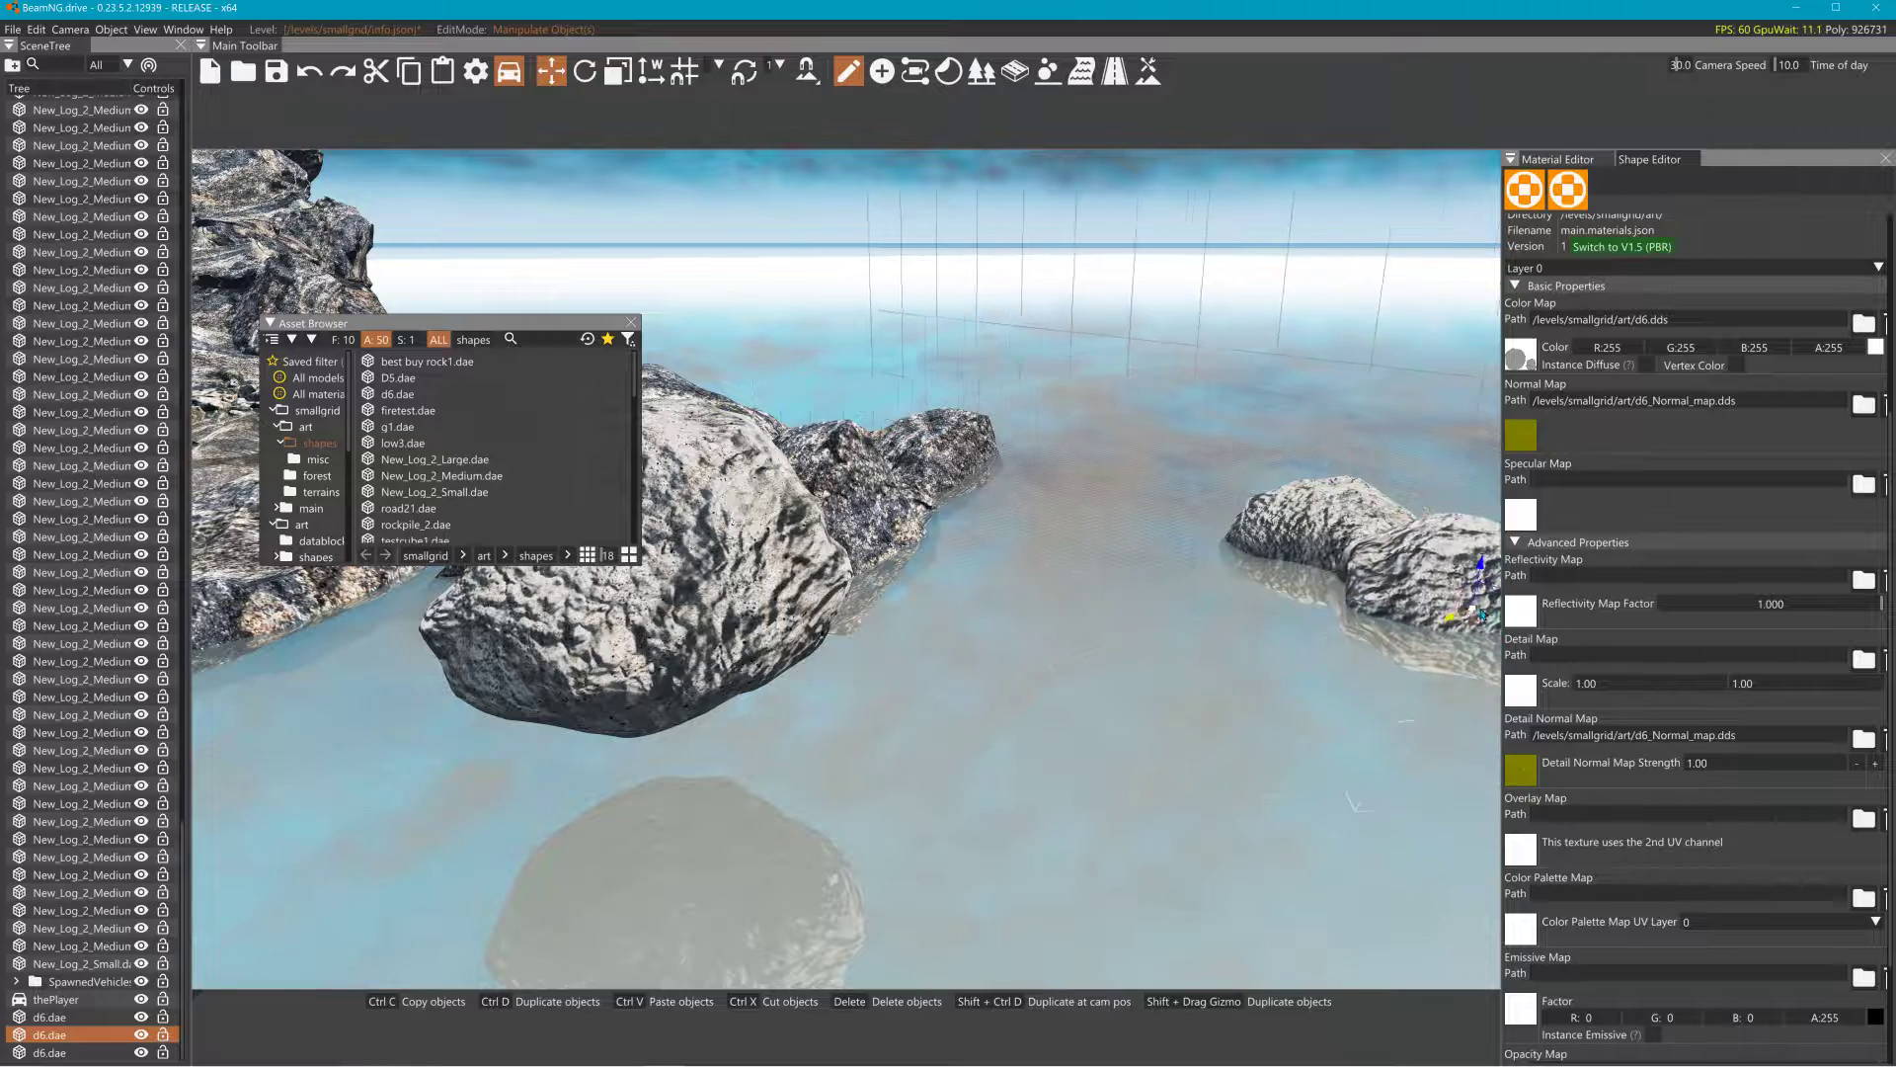
- Rotate the moved d6 rock to a different orientation and sink it deeper into the water
{"action": "right_click_drag", "start_coordinate": [1481, 614], "coordinate": [1560, 581]}
{"action": "key", "text": "2"}
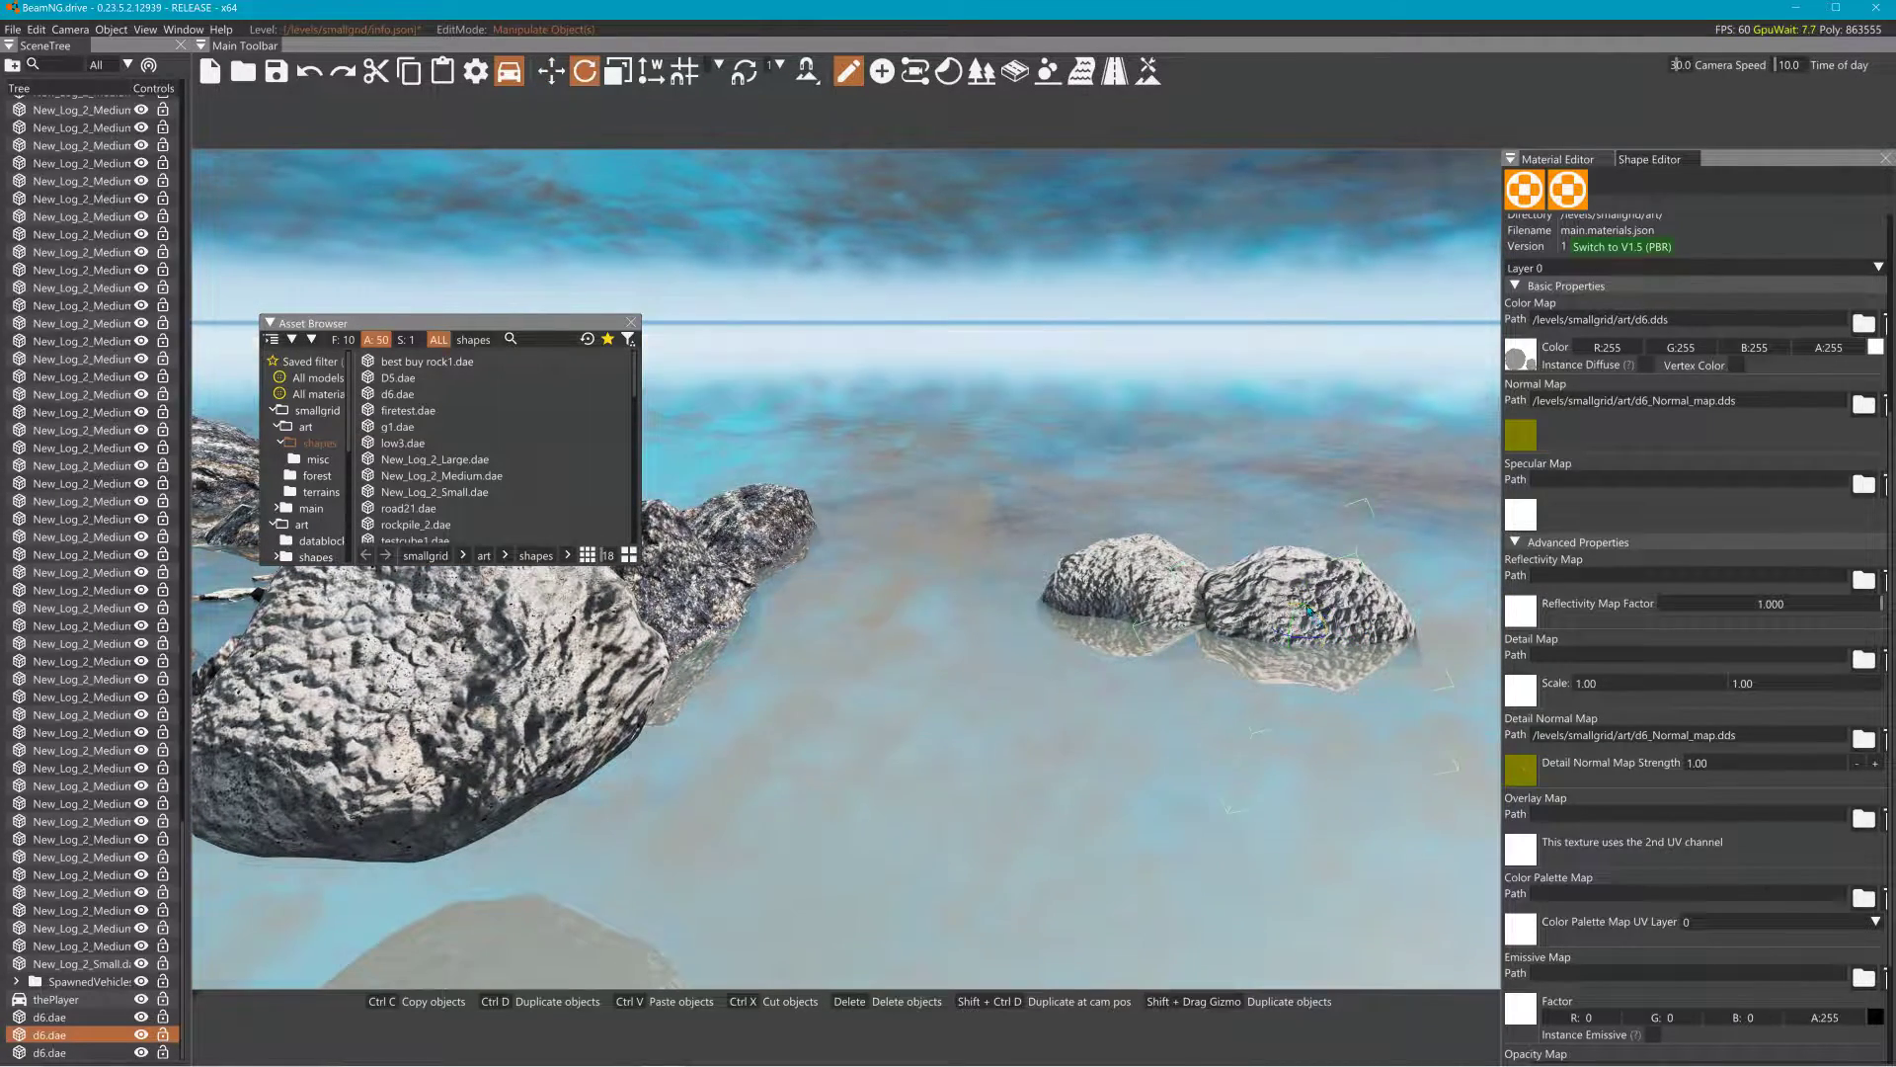
{"action": "key", "text": "1"}
{"action": "left_click_drag", "start_coordinate": [1304, 591], "coordinate": [1288, 638]}
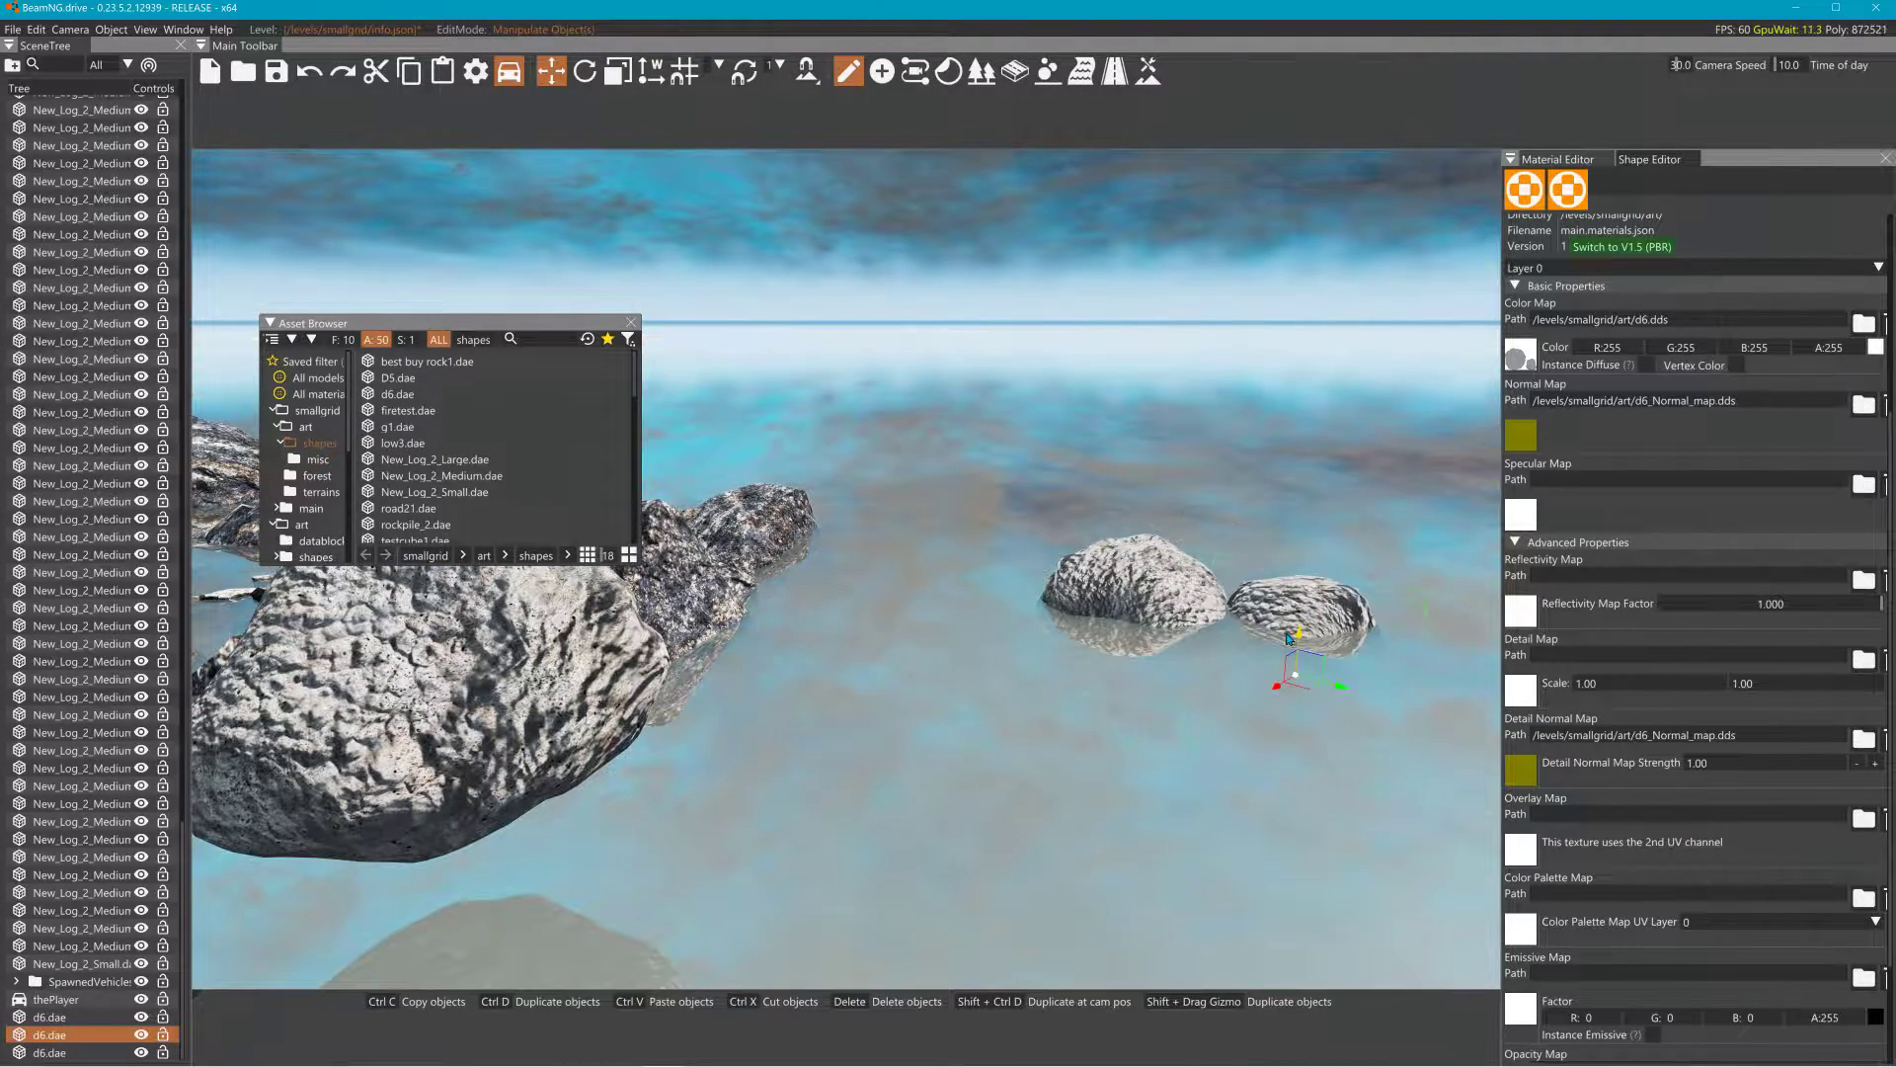
- Switch to Blender, hide the low object, and examine the high rock mesh's density in wireframe view
{"action": "left_click", "coordinate": [1796, 9]}
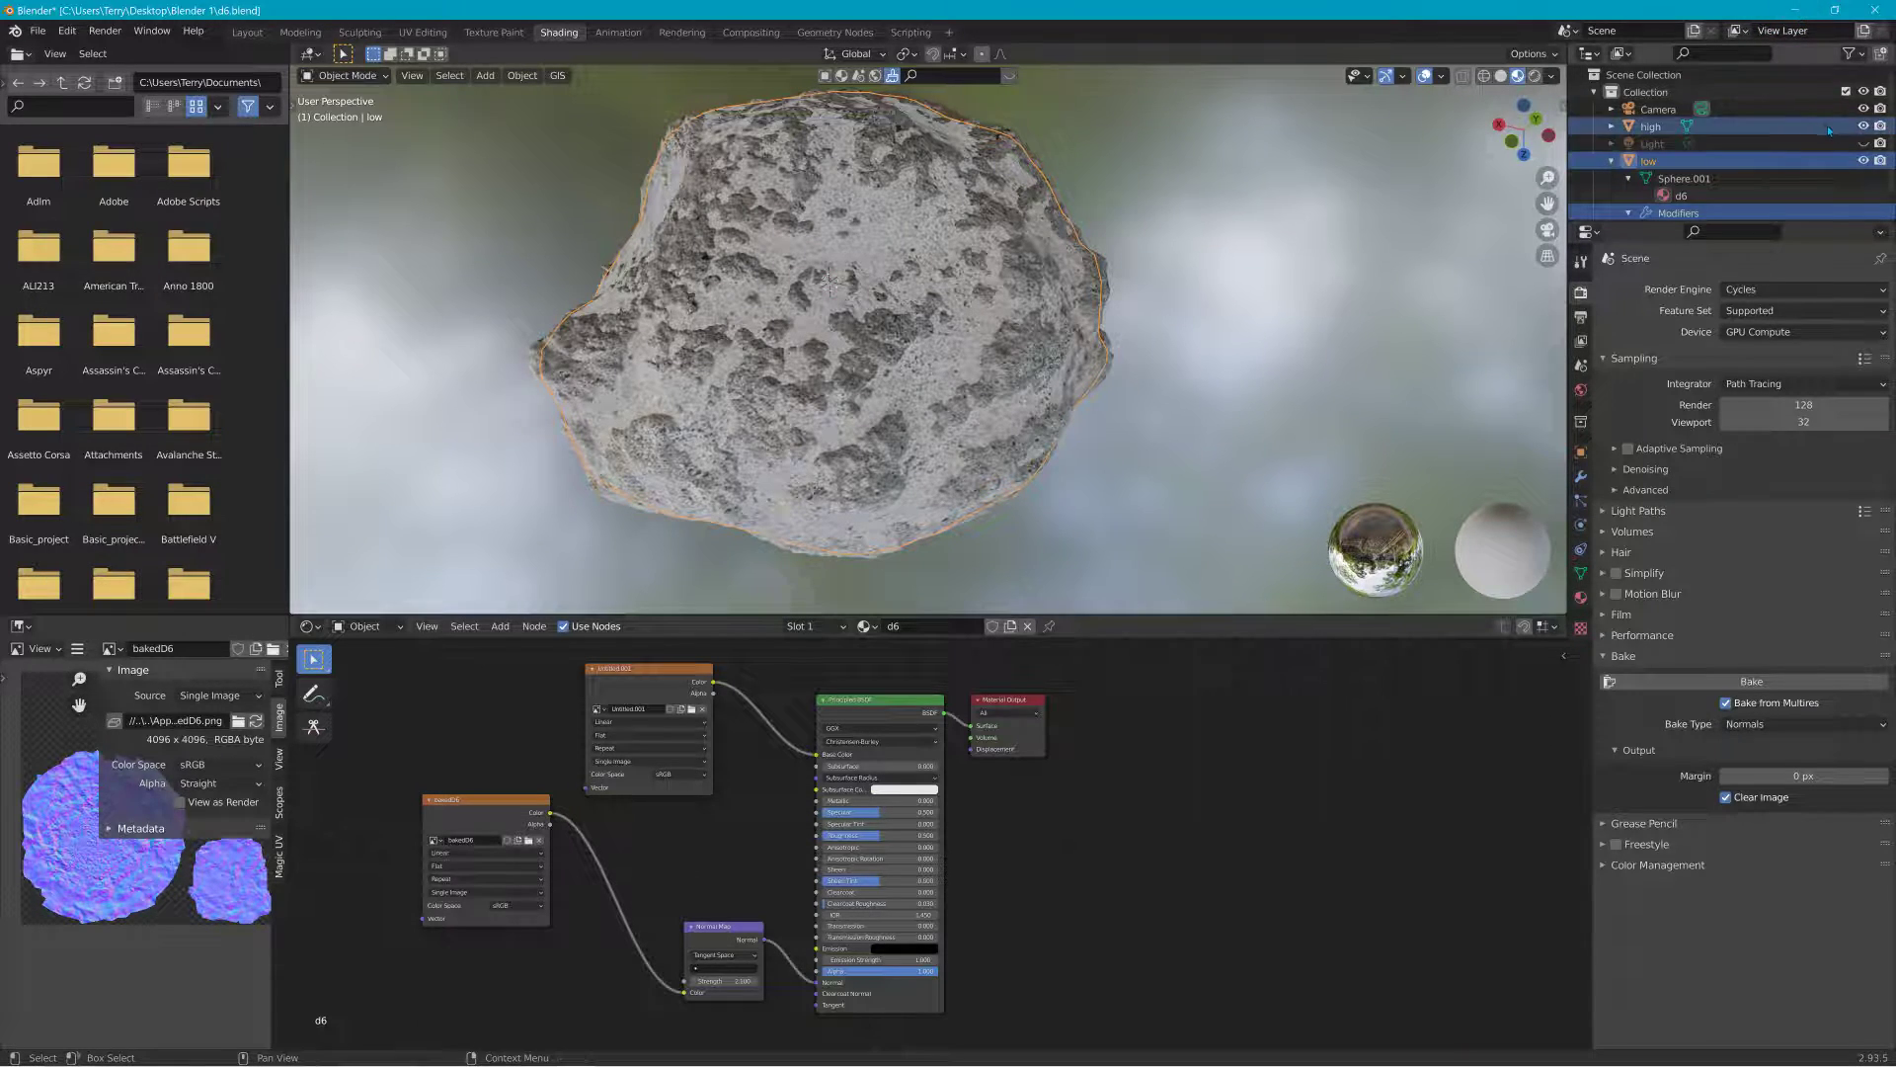
{"action": "left_click", "coordinate": [1863, 161]}
{"action": "middle_click_drag", "start_coordinate": [923, 305], "coordinate": [613, 350]}
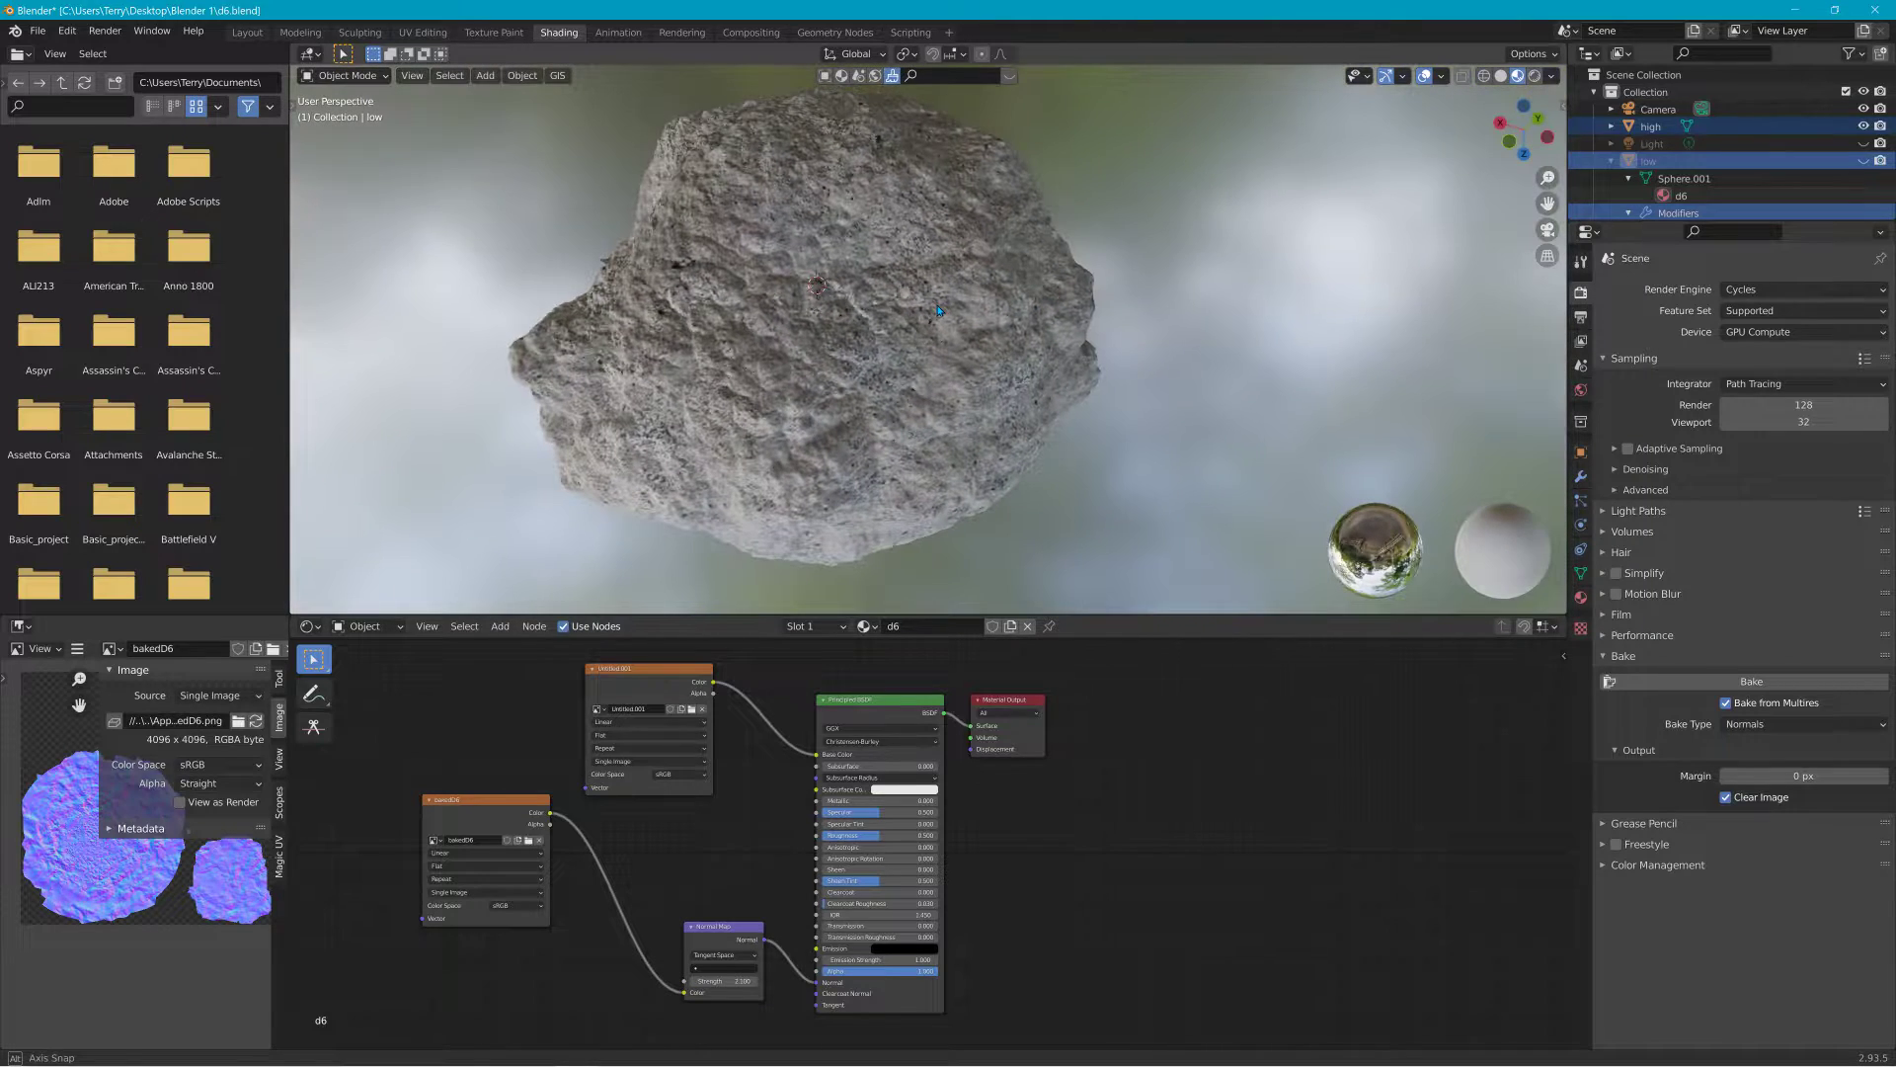
{"action": "left_click", "coordinate": [1483, 77]}
{"action": "scroll", "coordinate": [863, 324], "scroll_direction": "up", "scroll_amount": 10}
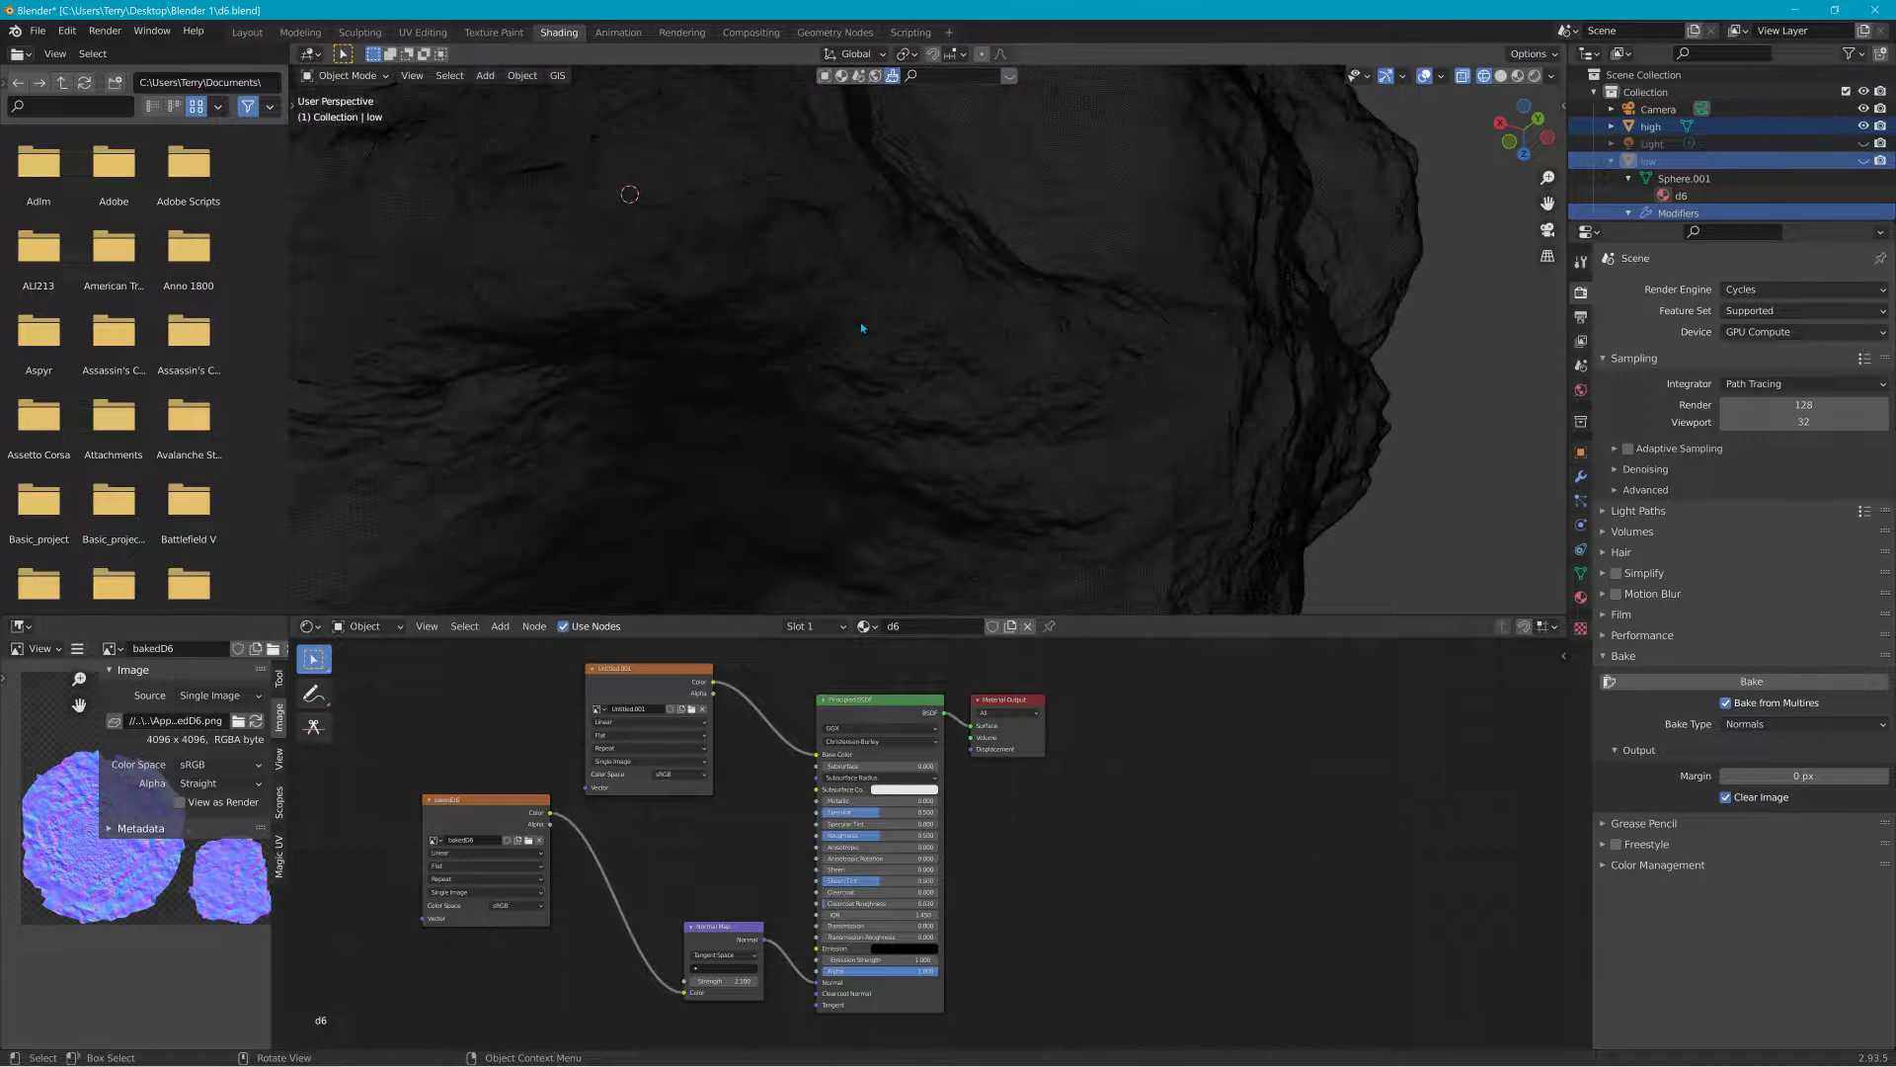
{"action": "scroll", "coordinate": [863, 324], "scroll_direction": "down", "scroll_amount": 10}
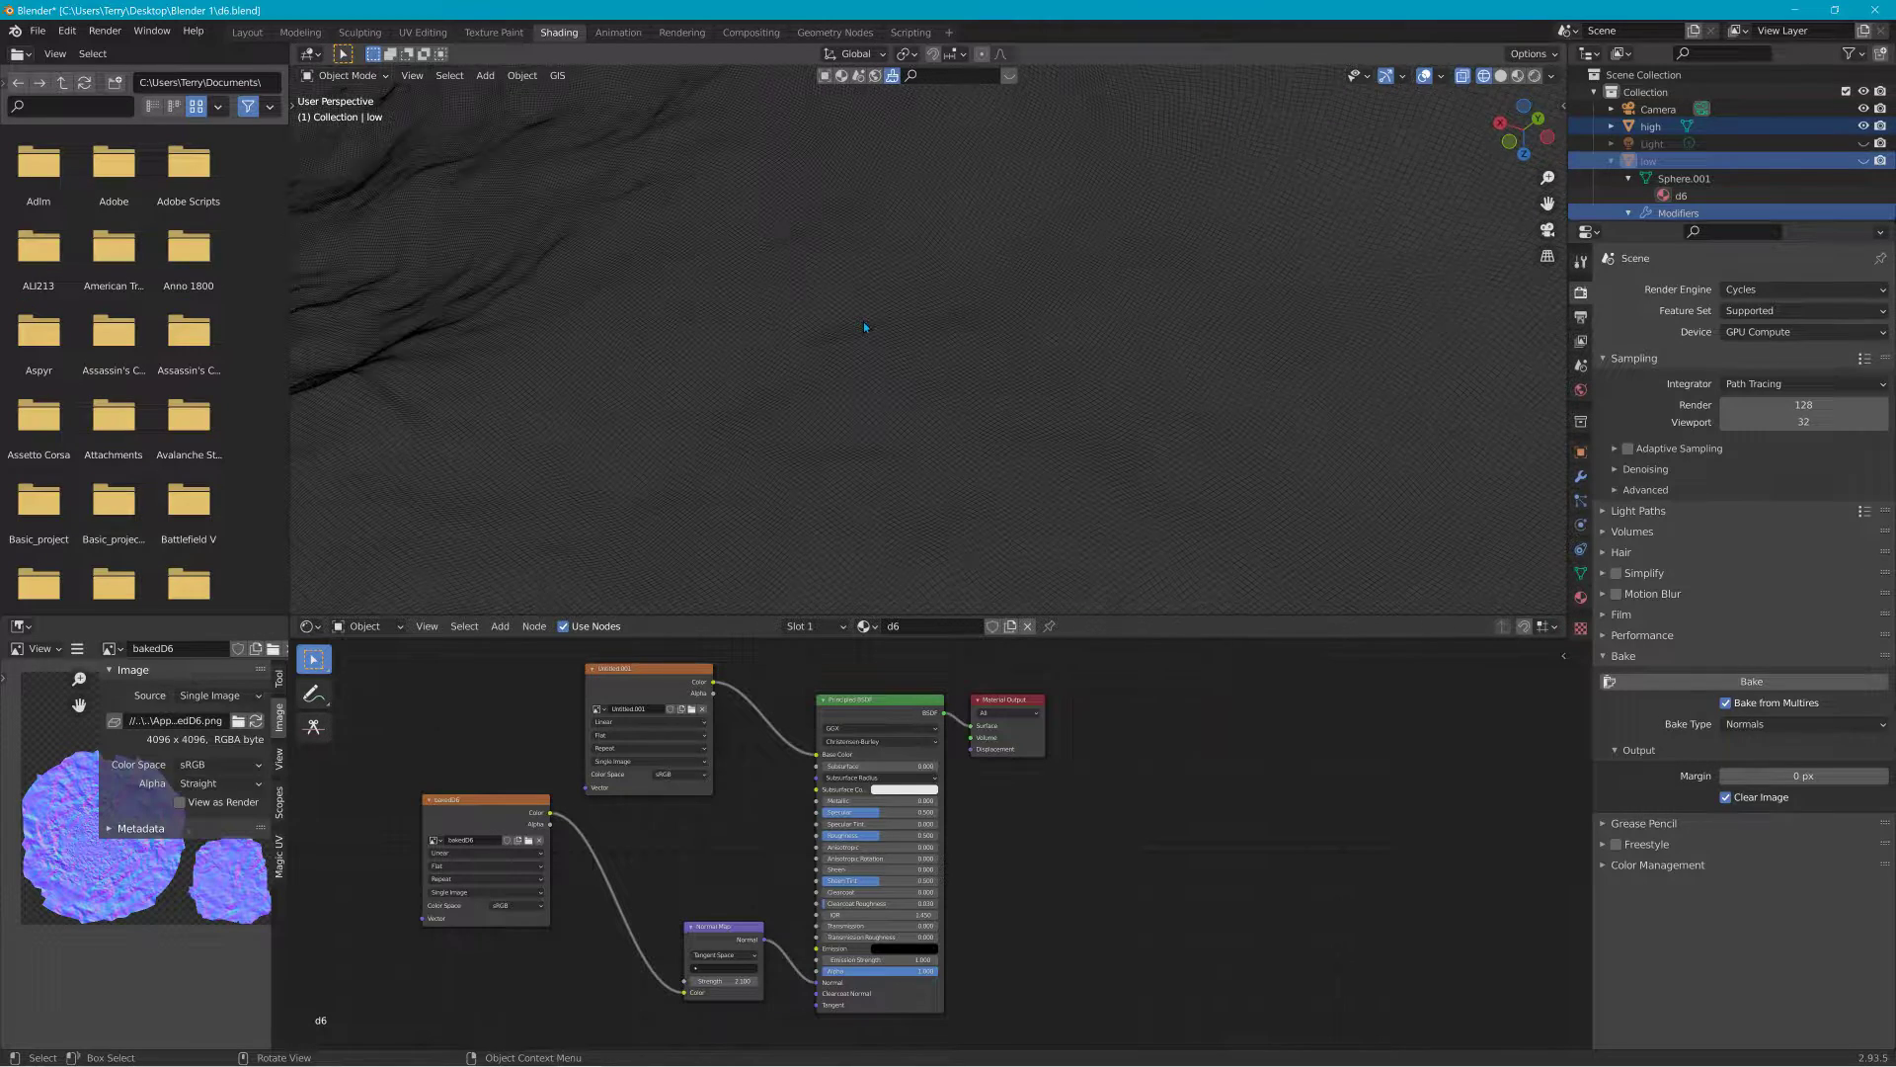
{"action": "scroll", "coordinate": [882, 317], "scroll_direction": "up", "scroll_amount": 3}
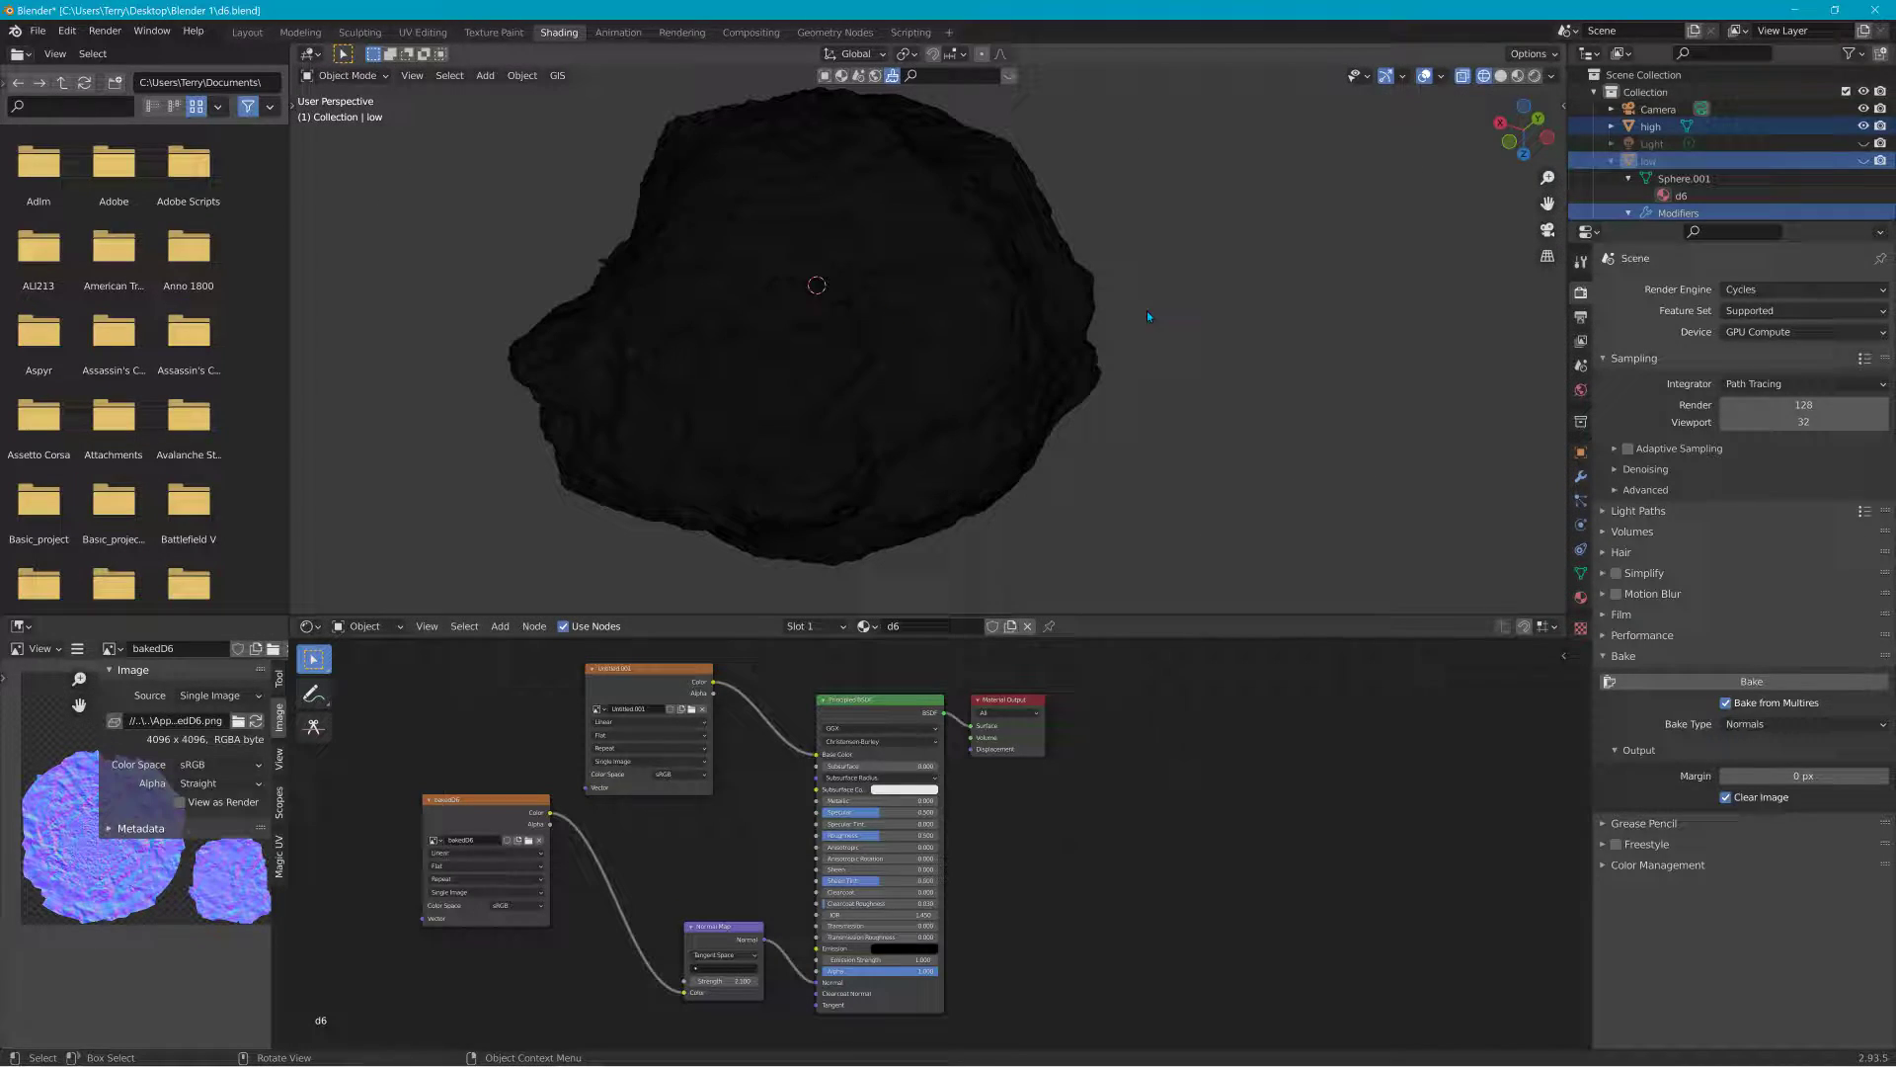
- Show the low object, hide the high one, and examine the low rock mesh in wireframe
{"action": "left_click", "coordinate": [1864, 160]}
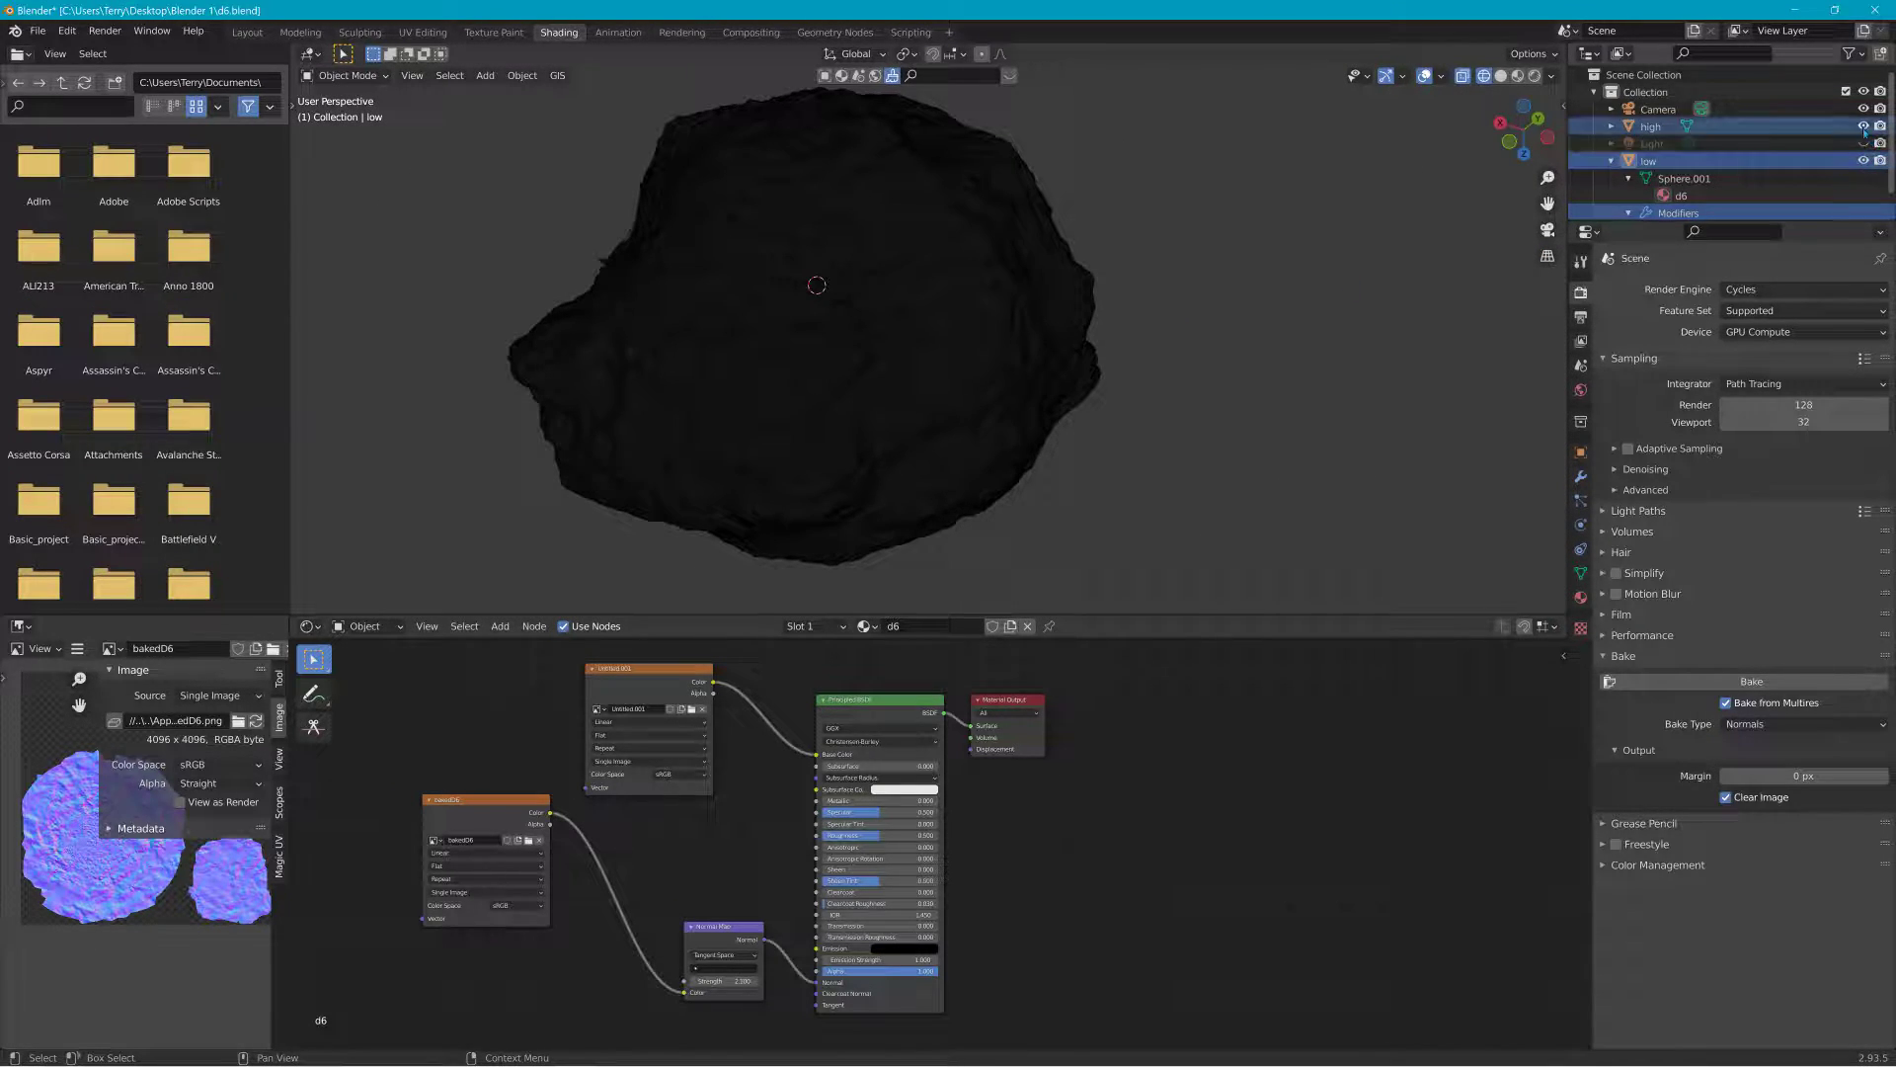
{"action": "left_click", "coordinate": [1863, 126]}
{"action": "scroll", "coordinate": [828, 213], "scroll_direction": "up", "scroll_amount": 4}
{"action": "scroll", "coordinate": [830, 213], "scroll_direction": "down", "scroll_amount": 5}
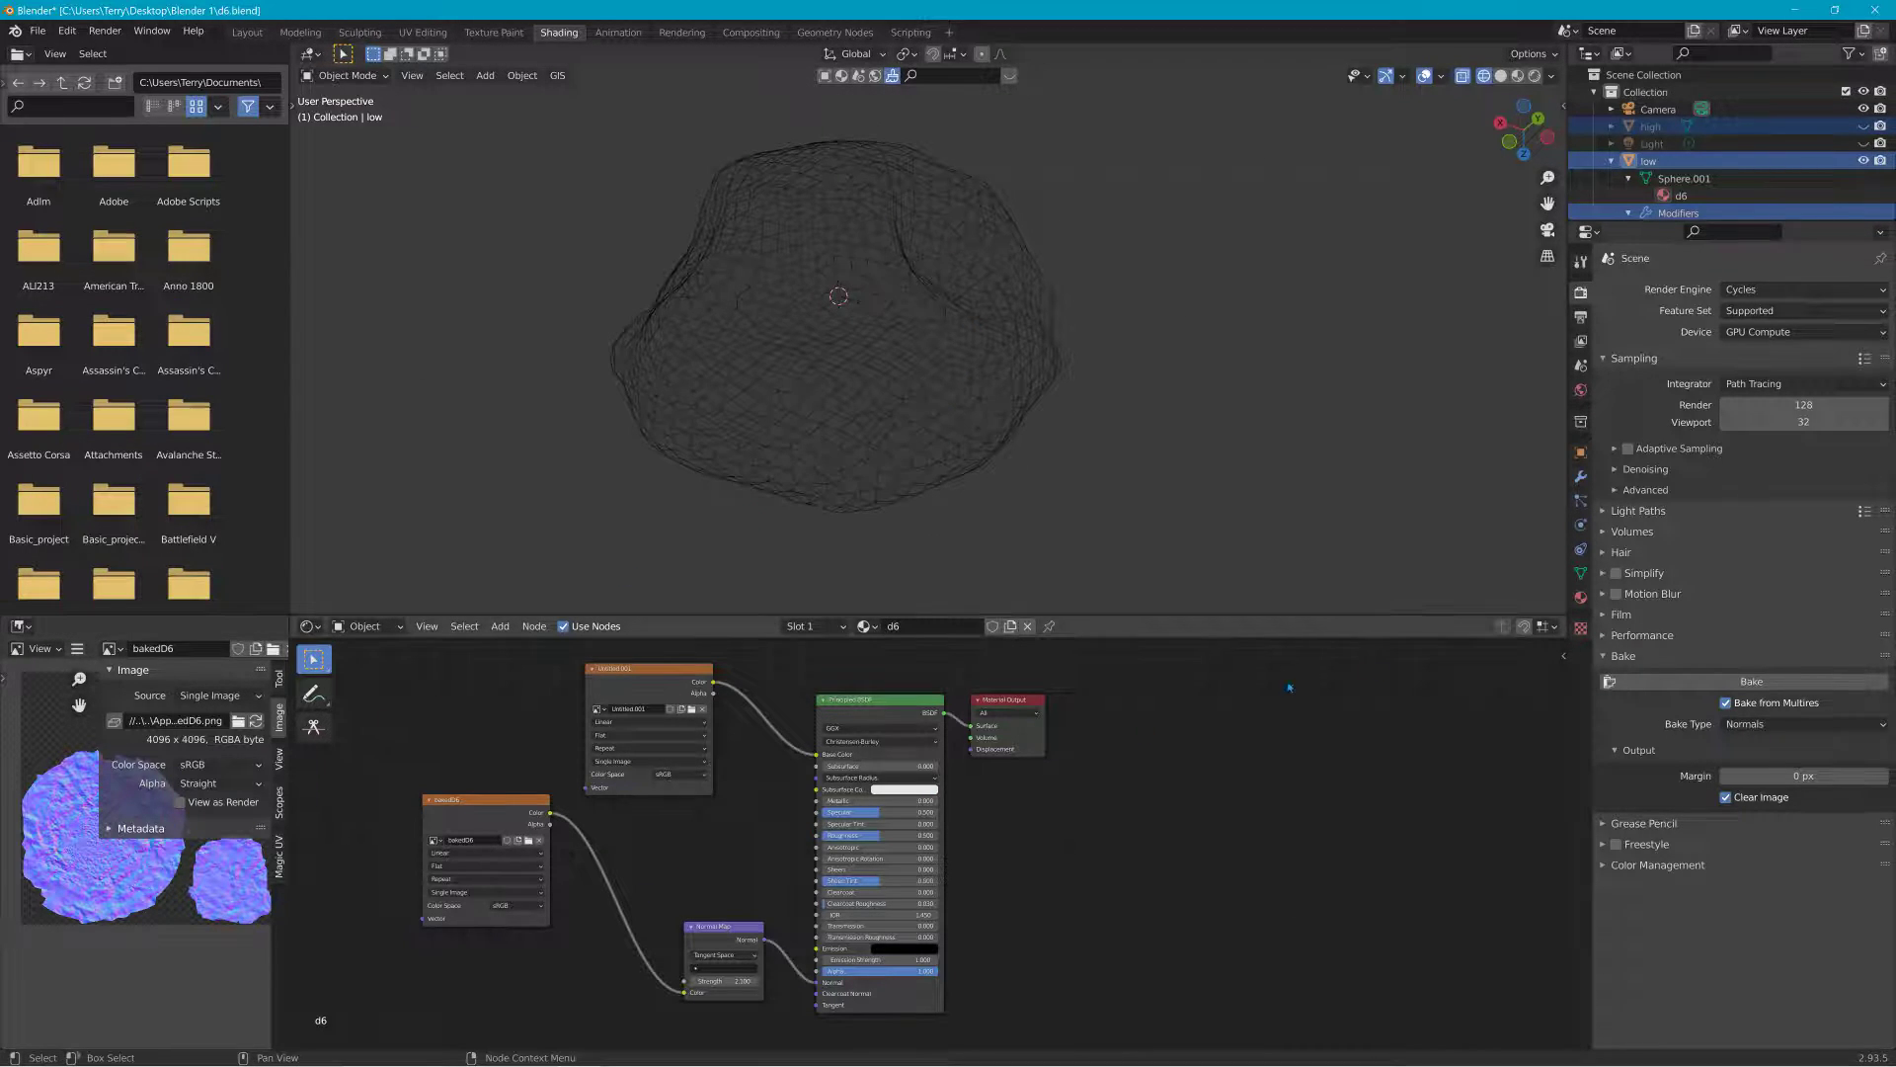
- Switch to File Explorer and open the smallgrid level's art folder from the BeamNG.drive 0.23 user folder in a second window
{"action": "left_click", "coordinate": [1780, 12]}
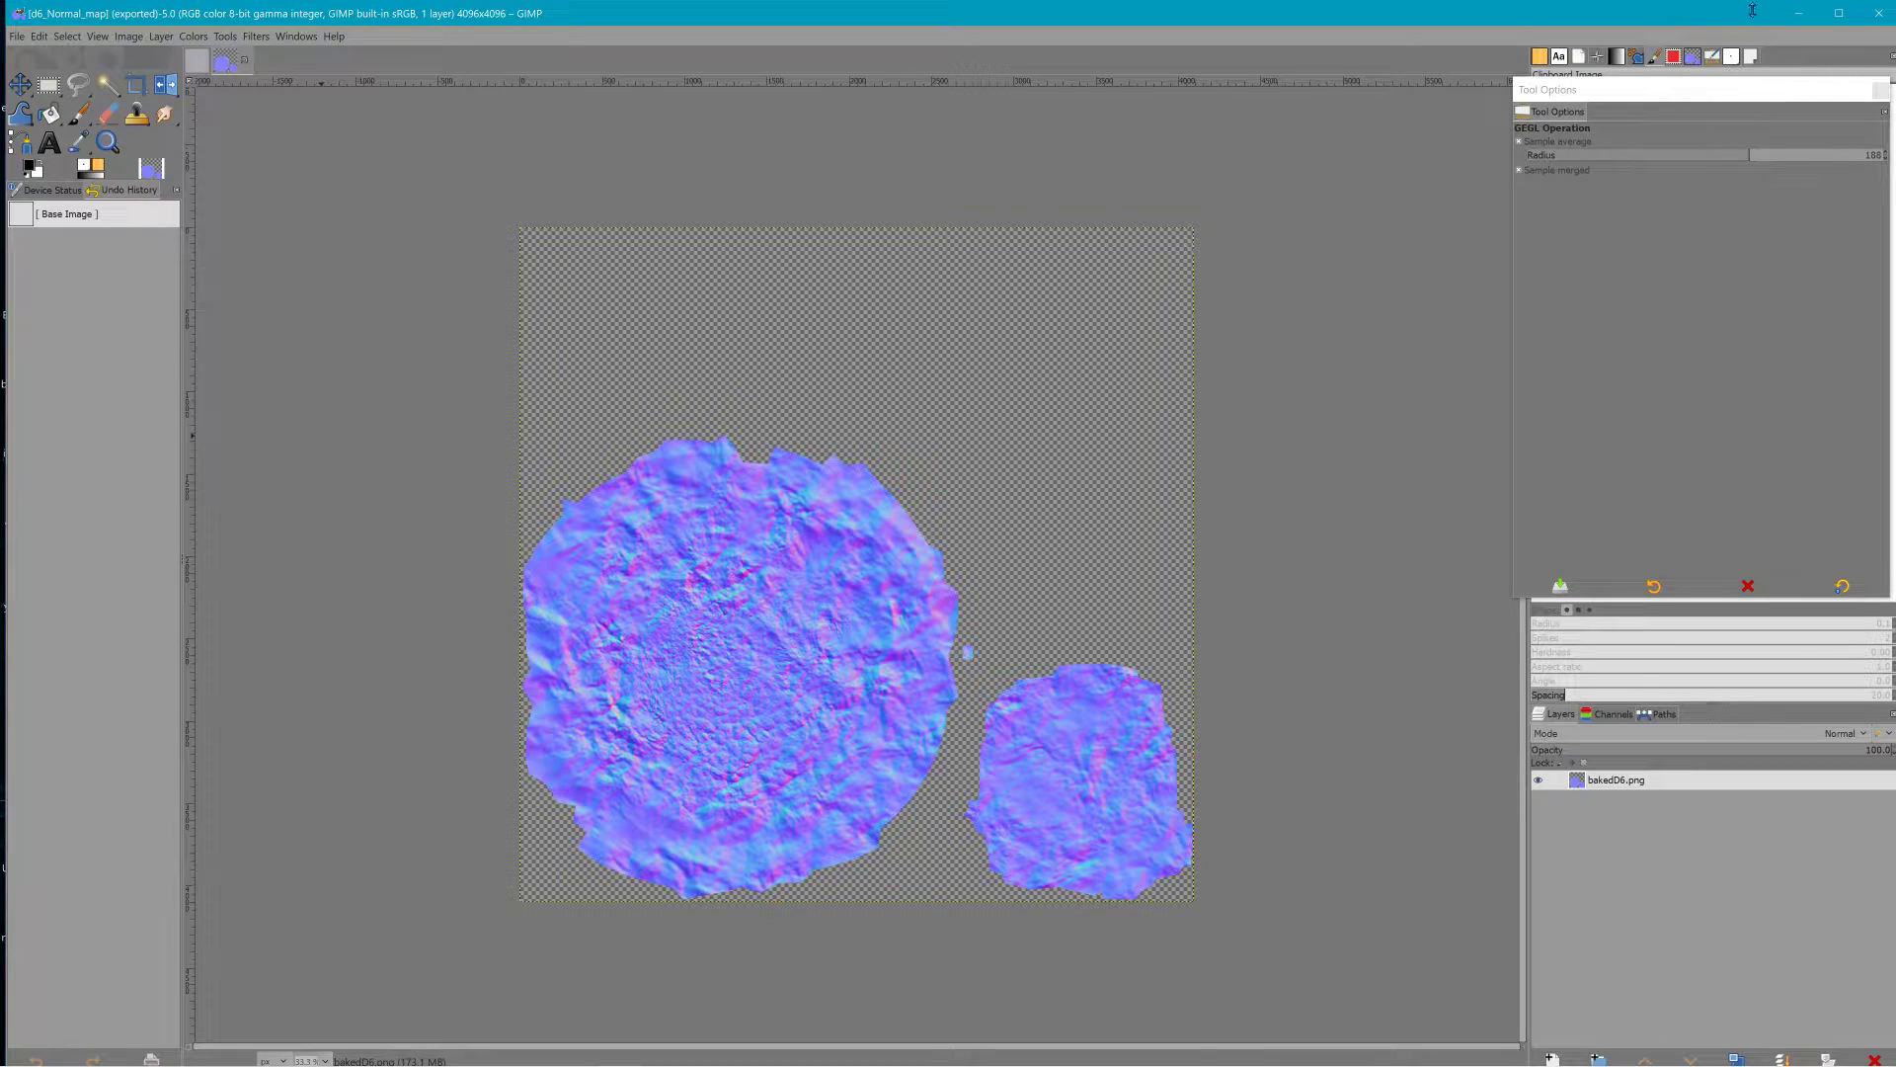
{"action": "left_click", "coordinate": [1800, 12]}
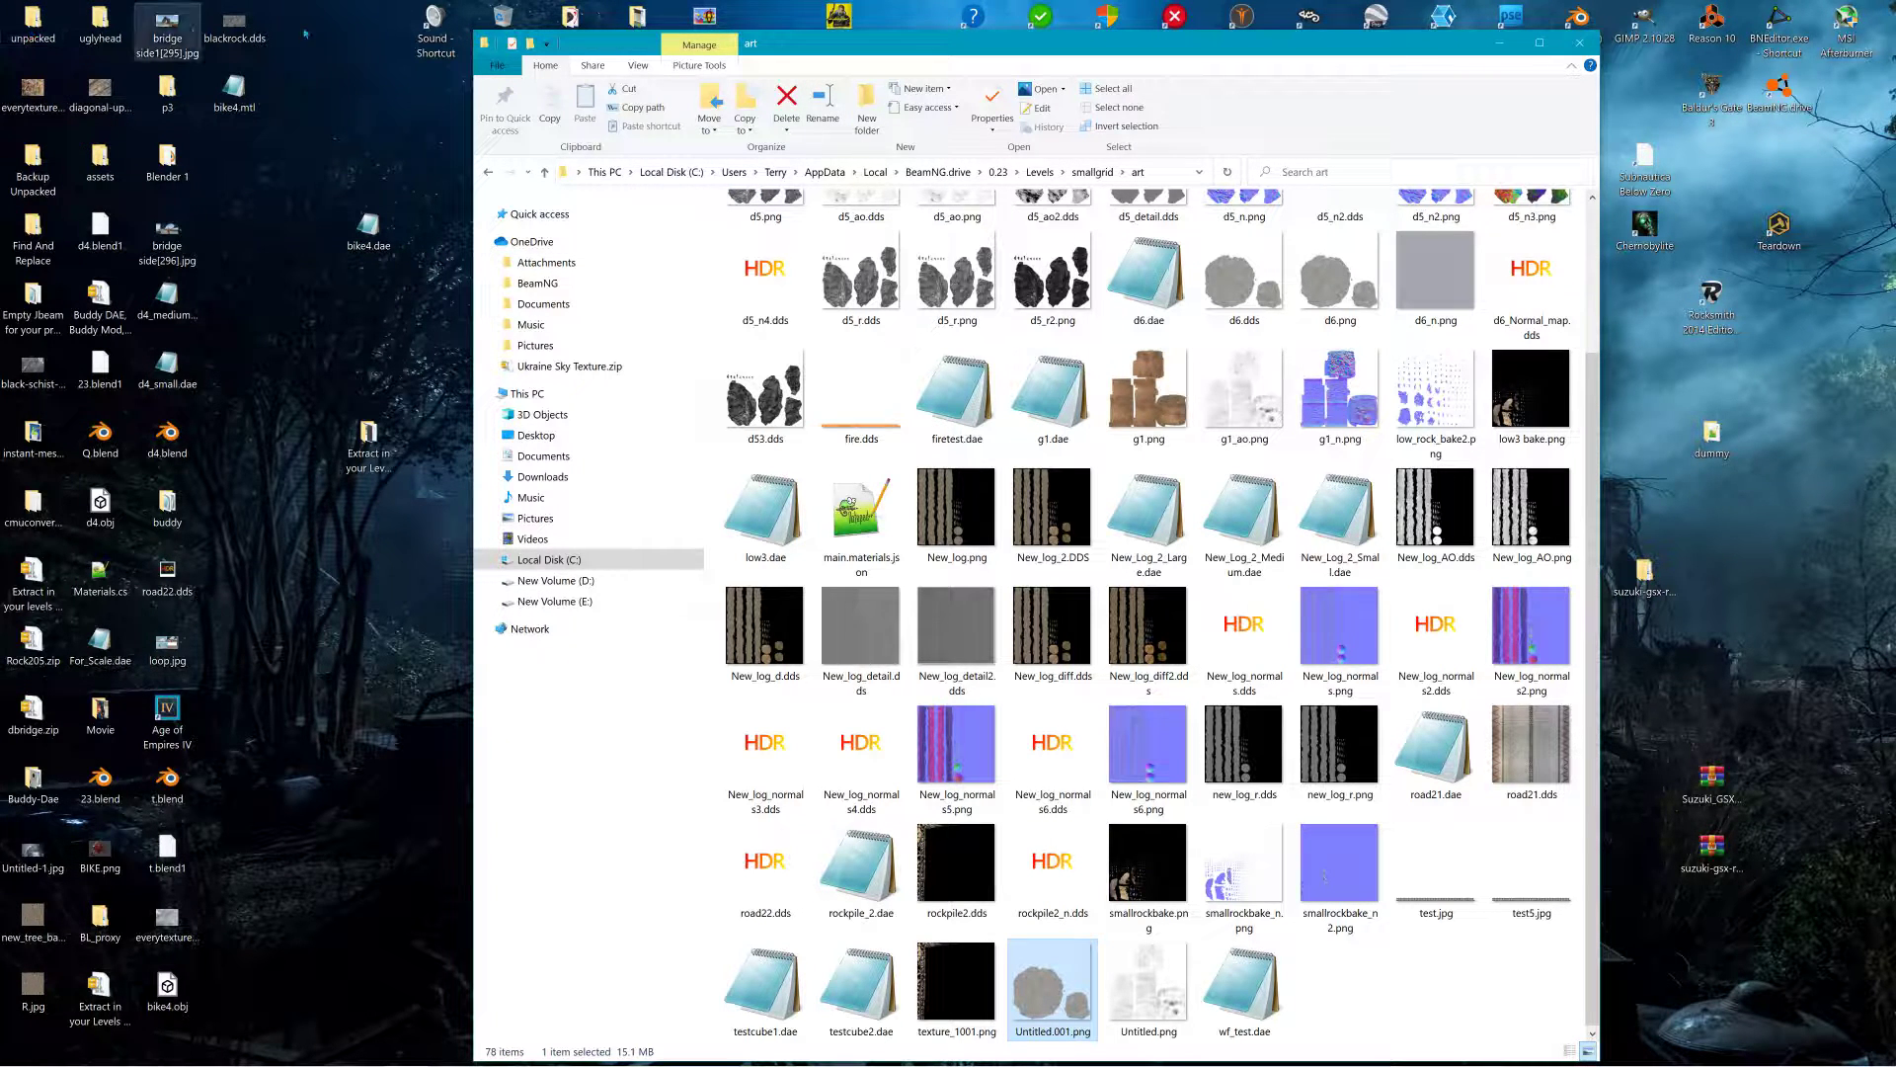
{"action": "left_click_drag", "start_coordinate": [806, 49], "coordinate": [1237, 127]}
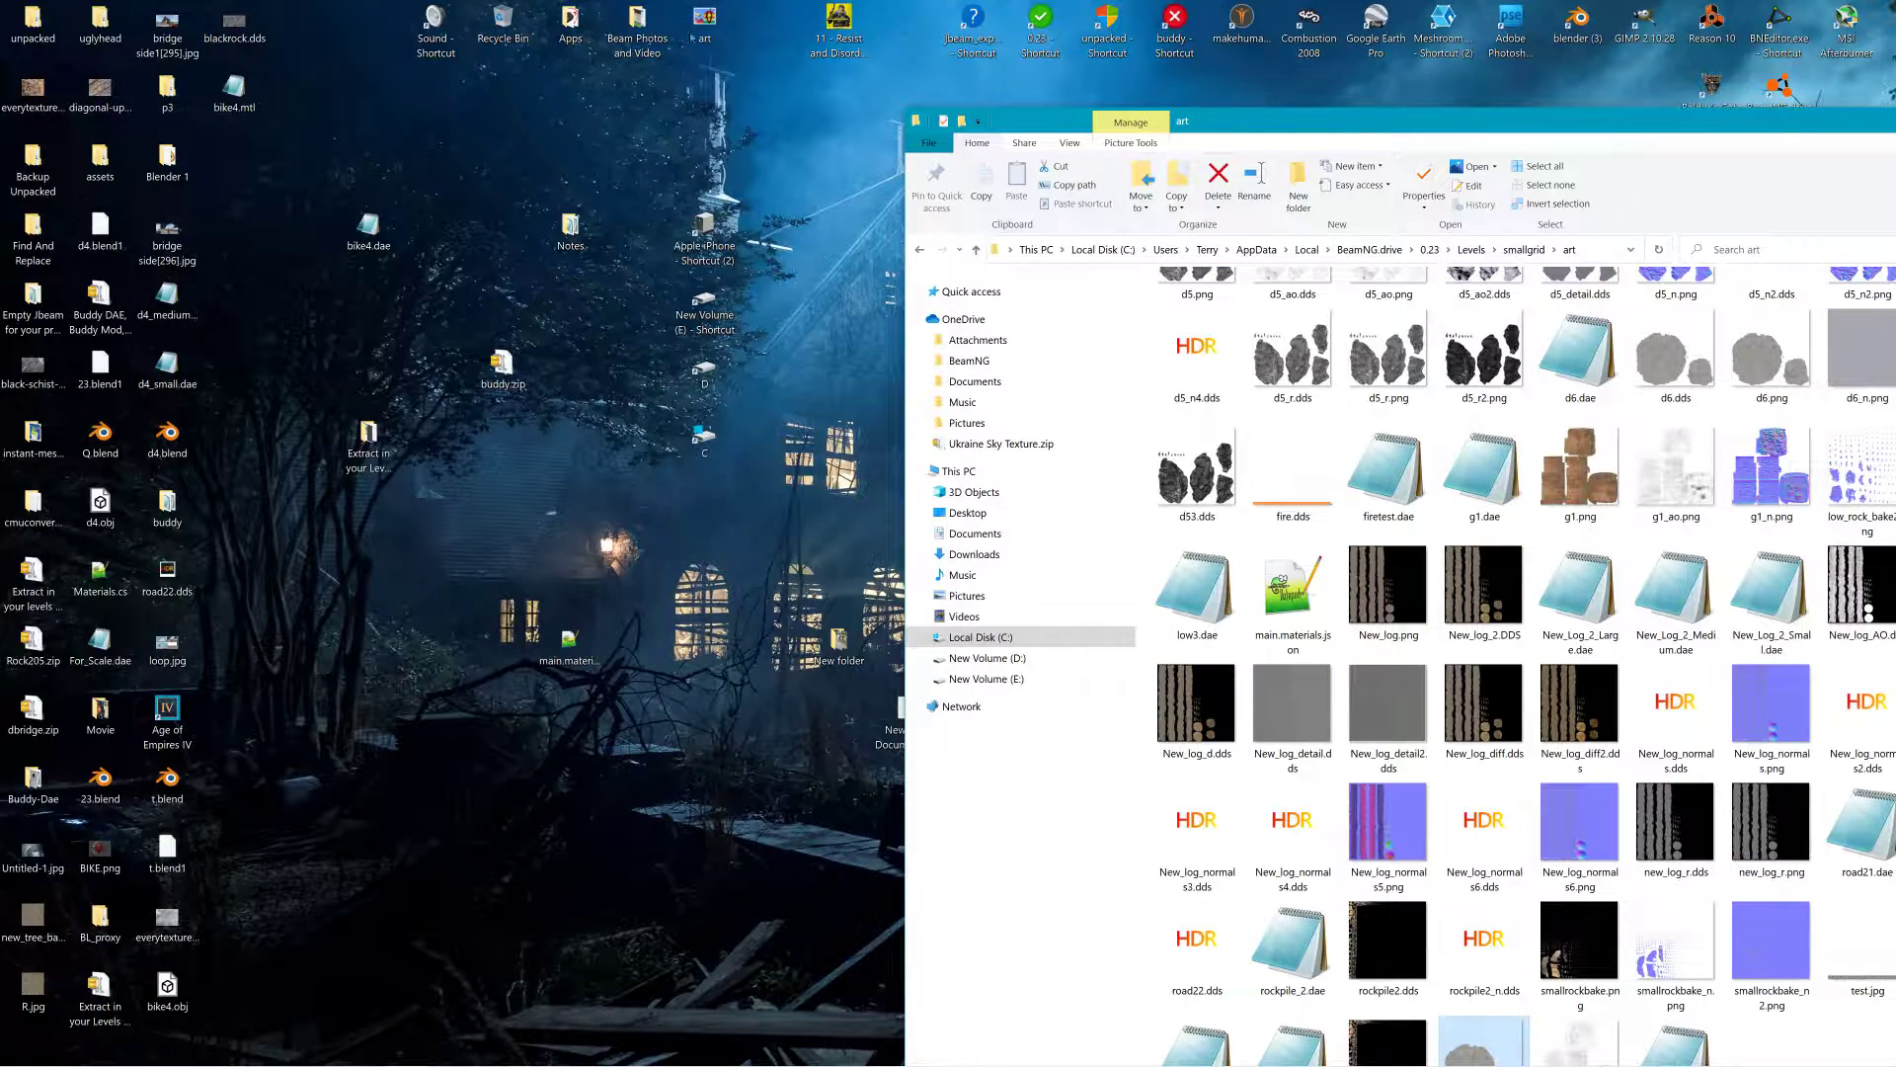
{"action": "left_click", "coordinate": [1032, 22]}
{"action": "double_click", "coordinate": [1030, 22]}
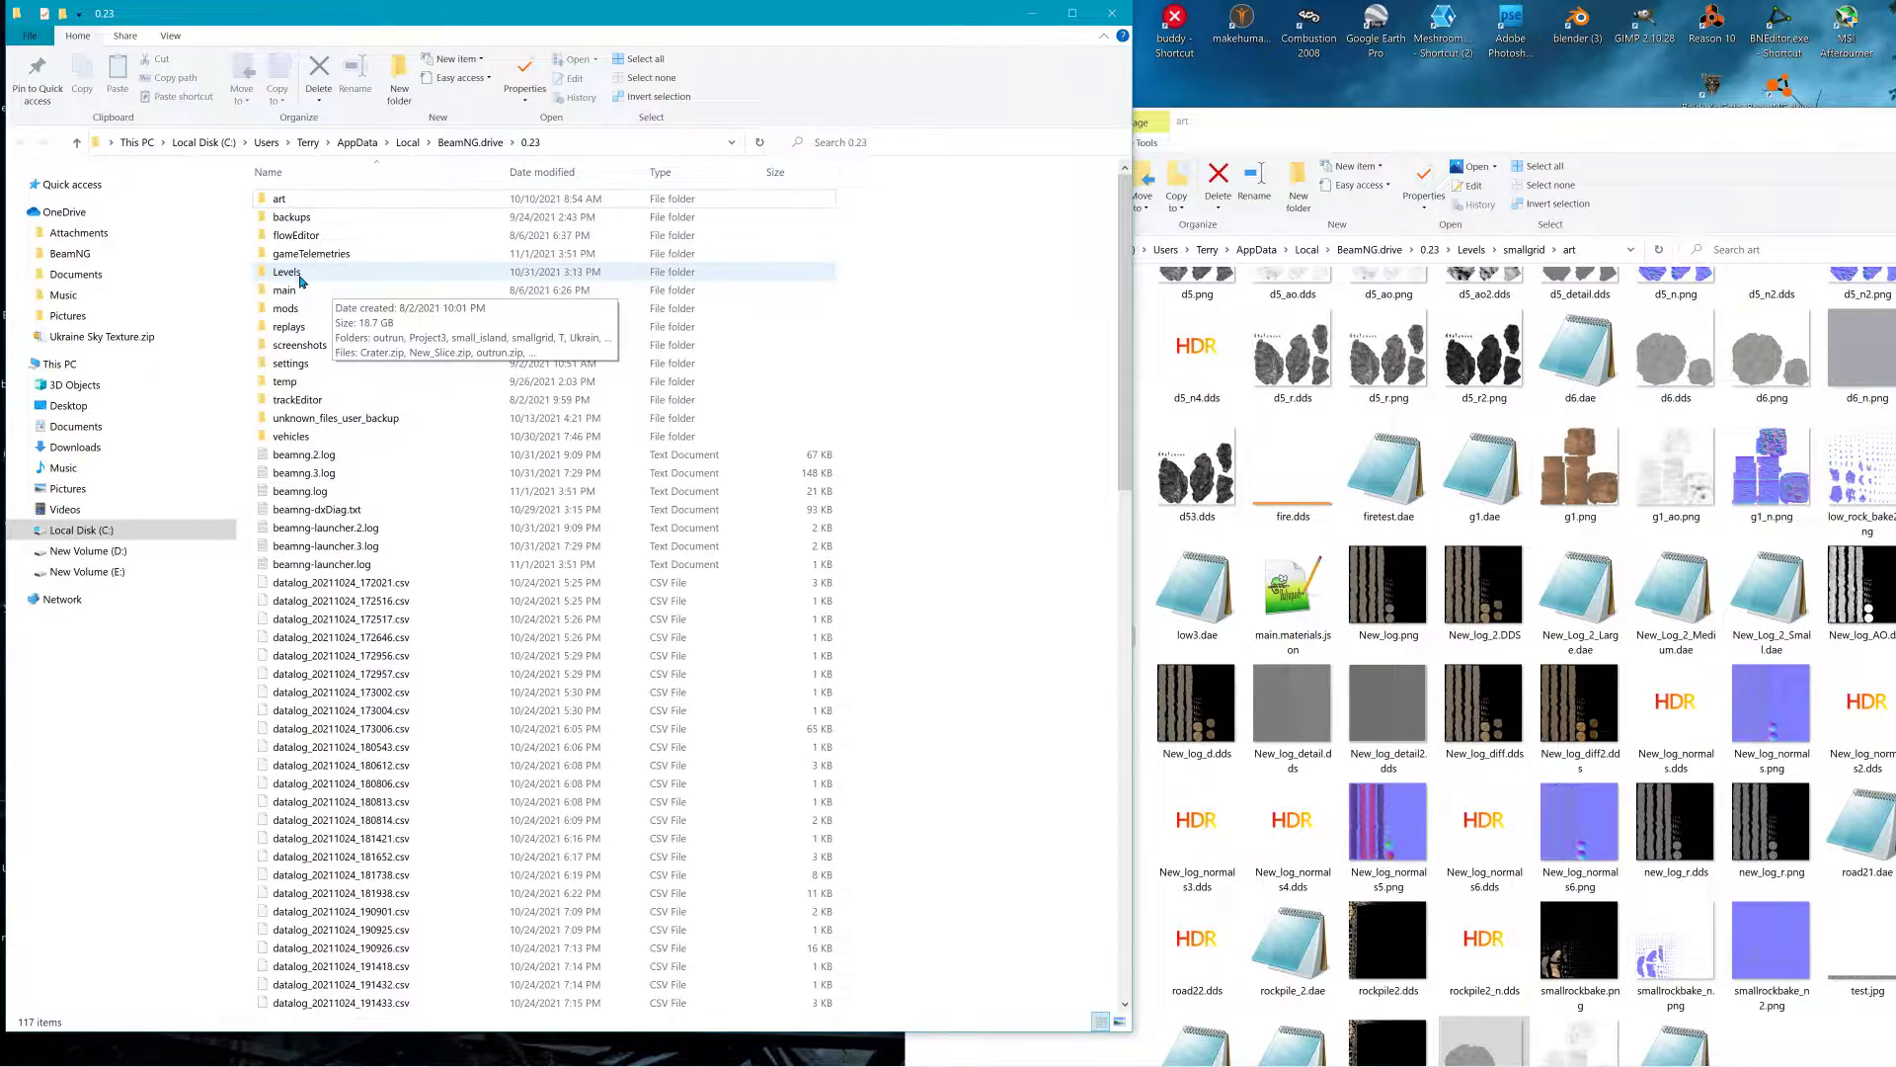
{"action": "double_click", "coordinate": [297, 274]}
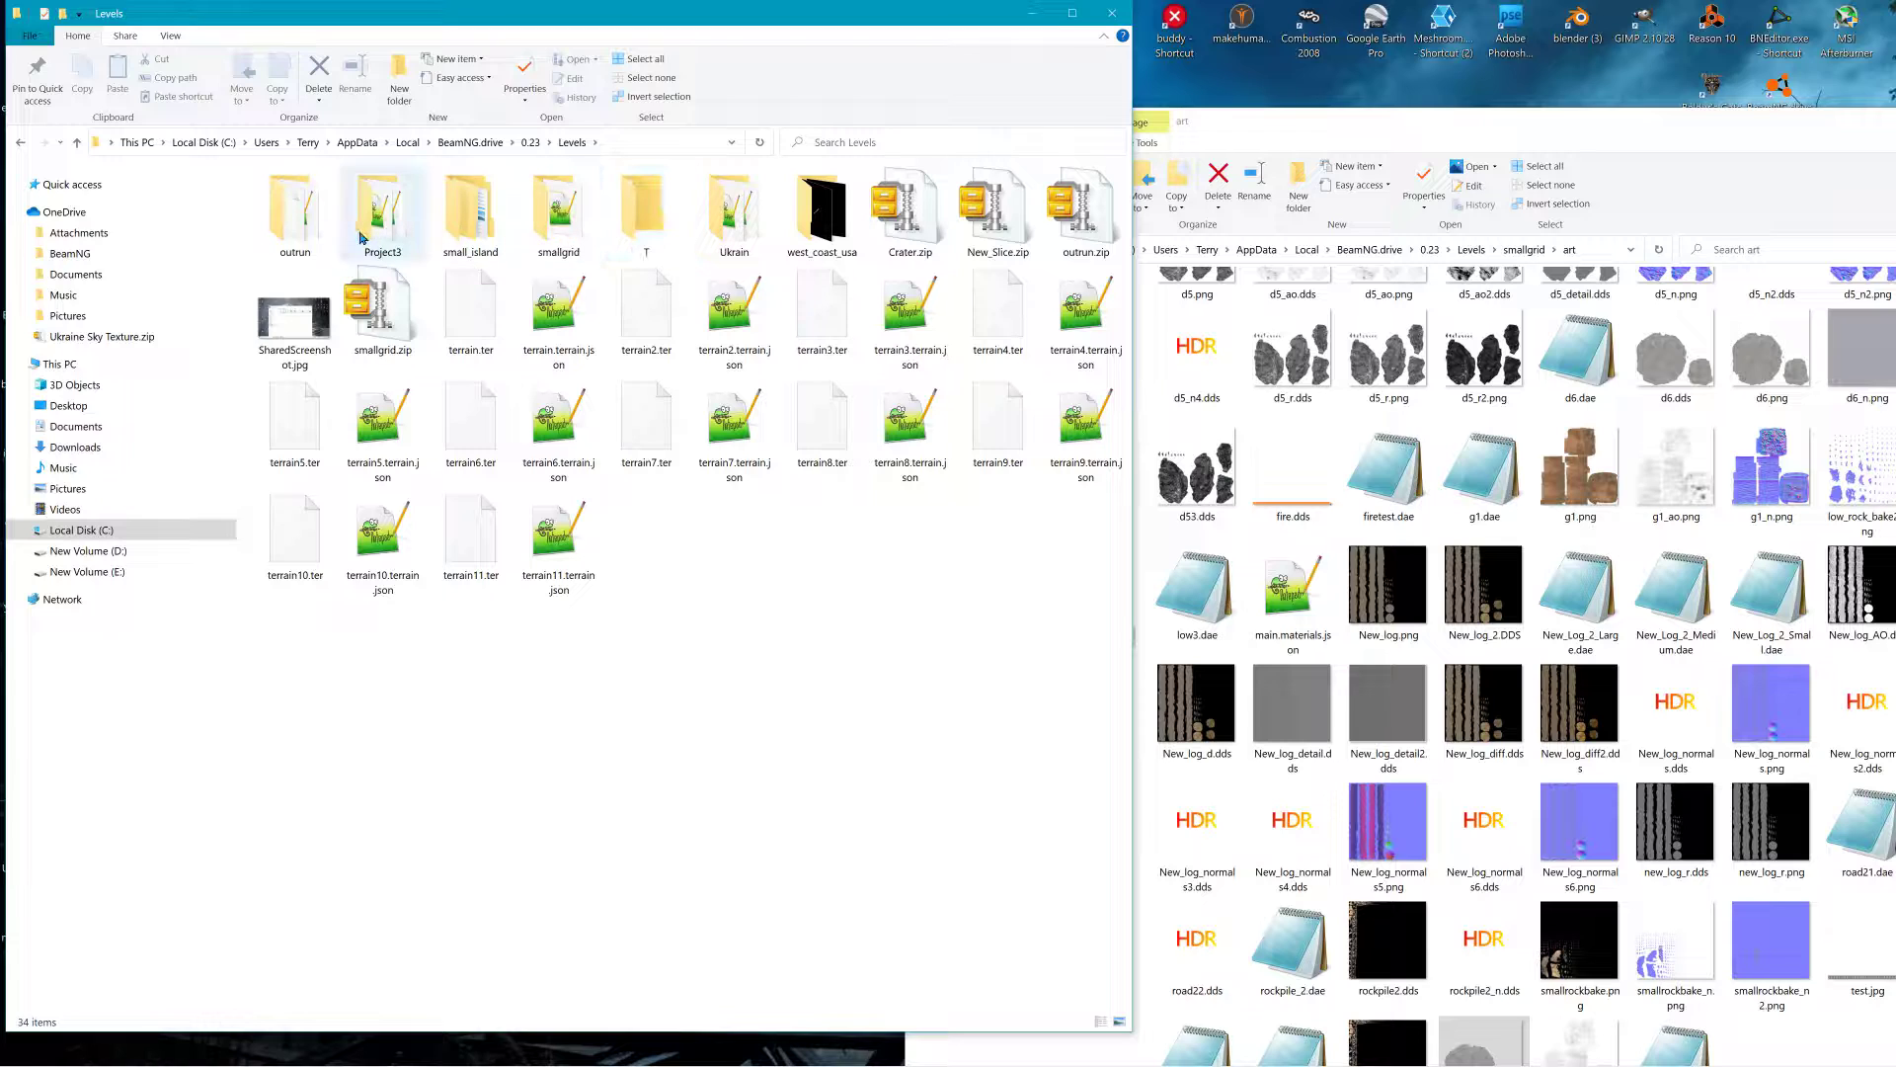
{"action": "double_click", "coordinate": [558, 212]}
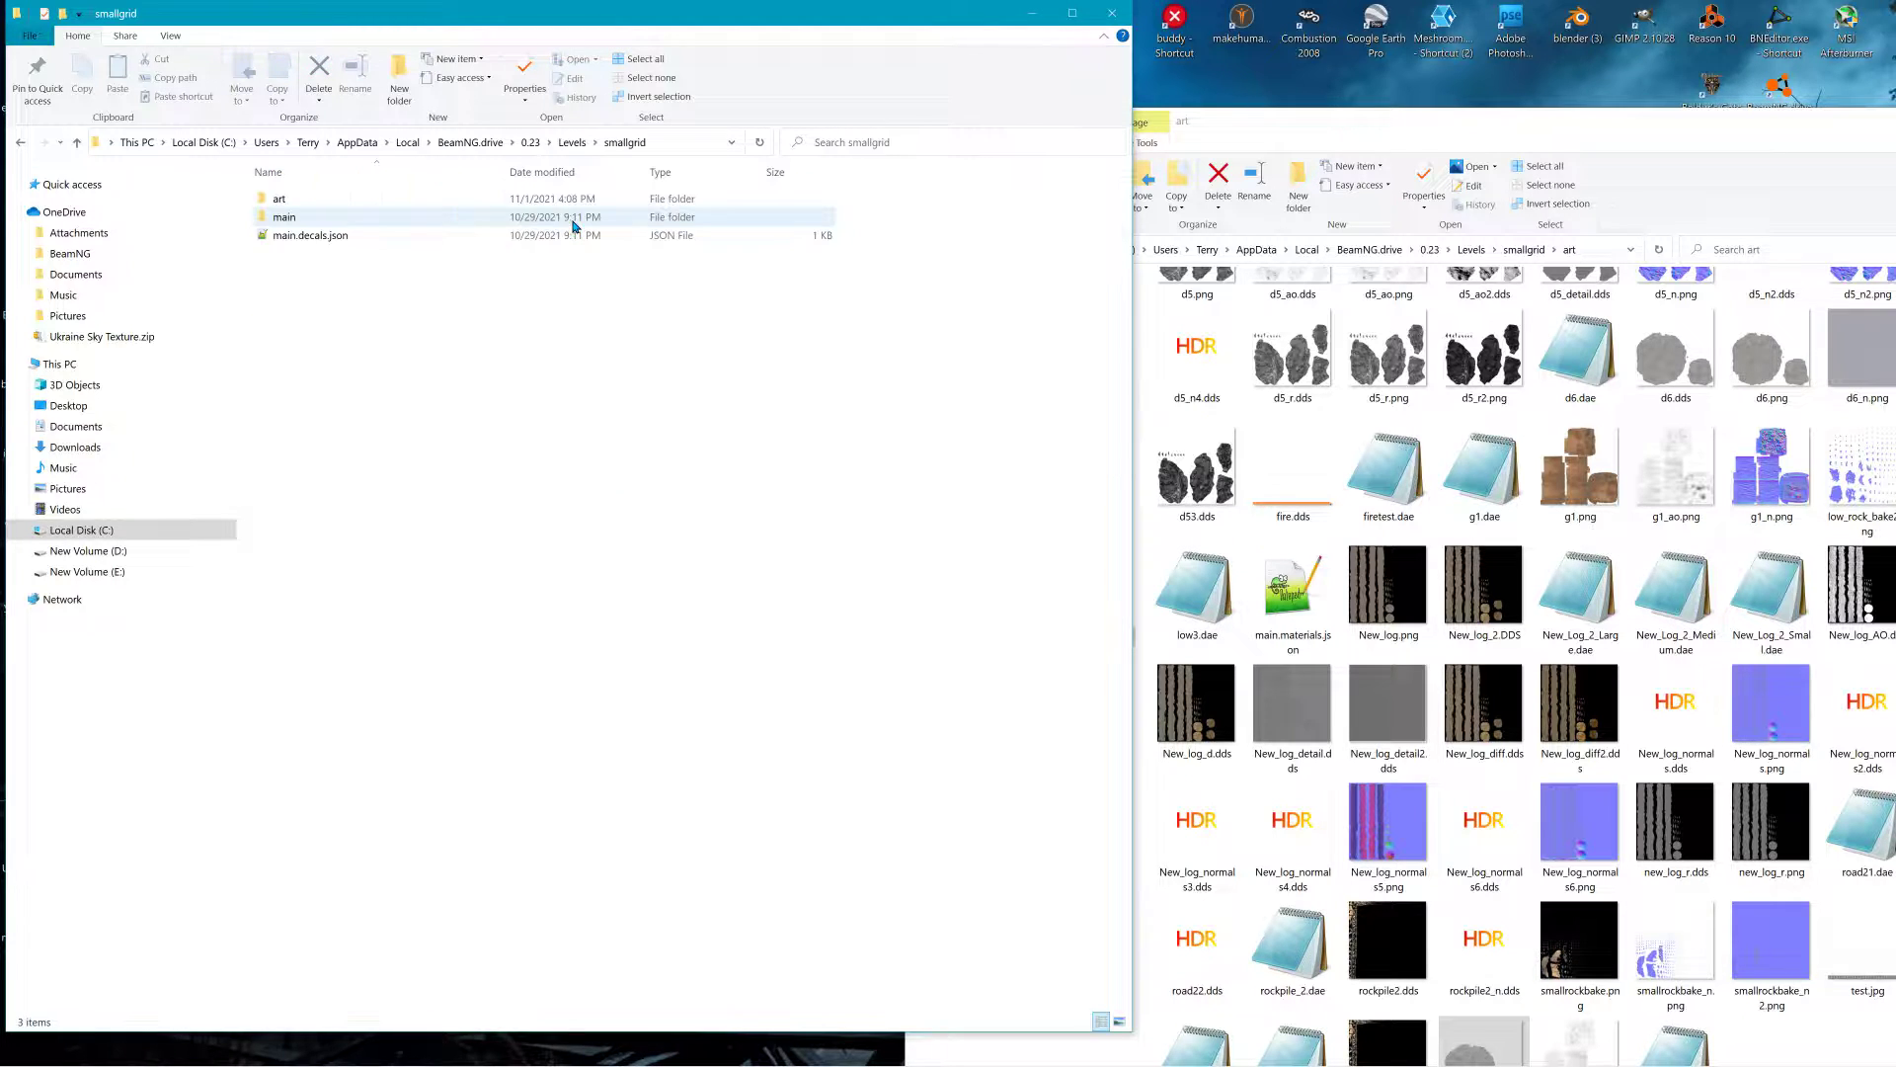
{"action": "double_click", "coordinate": [335, 208]}
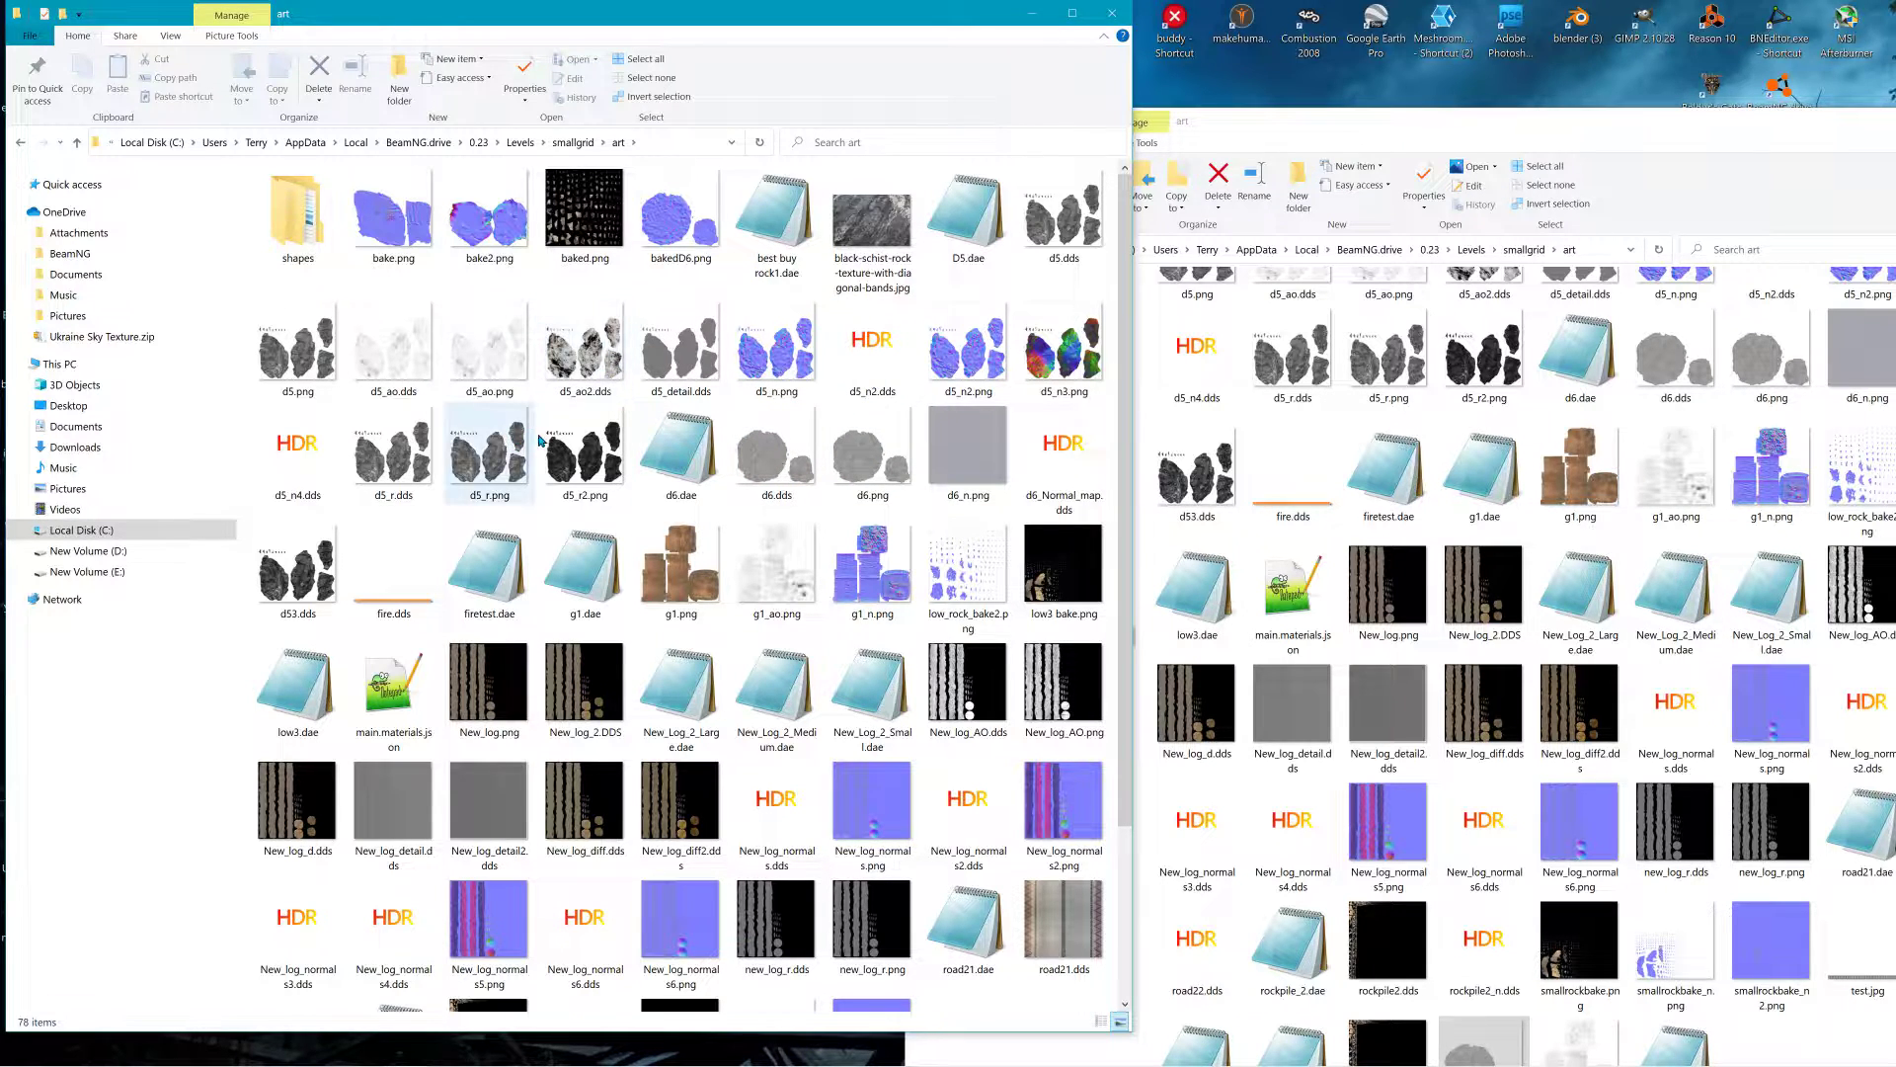
- Return to the BeamNG.drive world editor and rebuild the level's collision
{"action": "key", "text": "alt+Tab"}
{"action": "key", "text": "alt+Tab"}
{"action": "key", "text": "alt+Tab"}
{"action": "key", "text": "alt+Tab"}
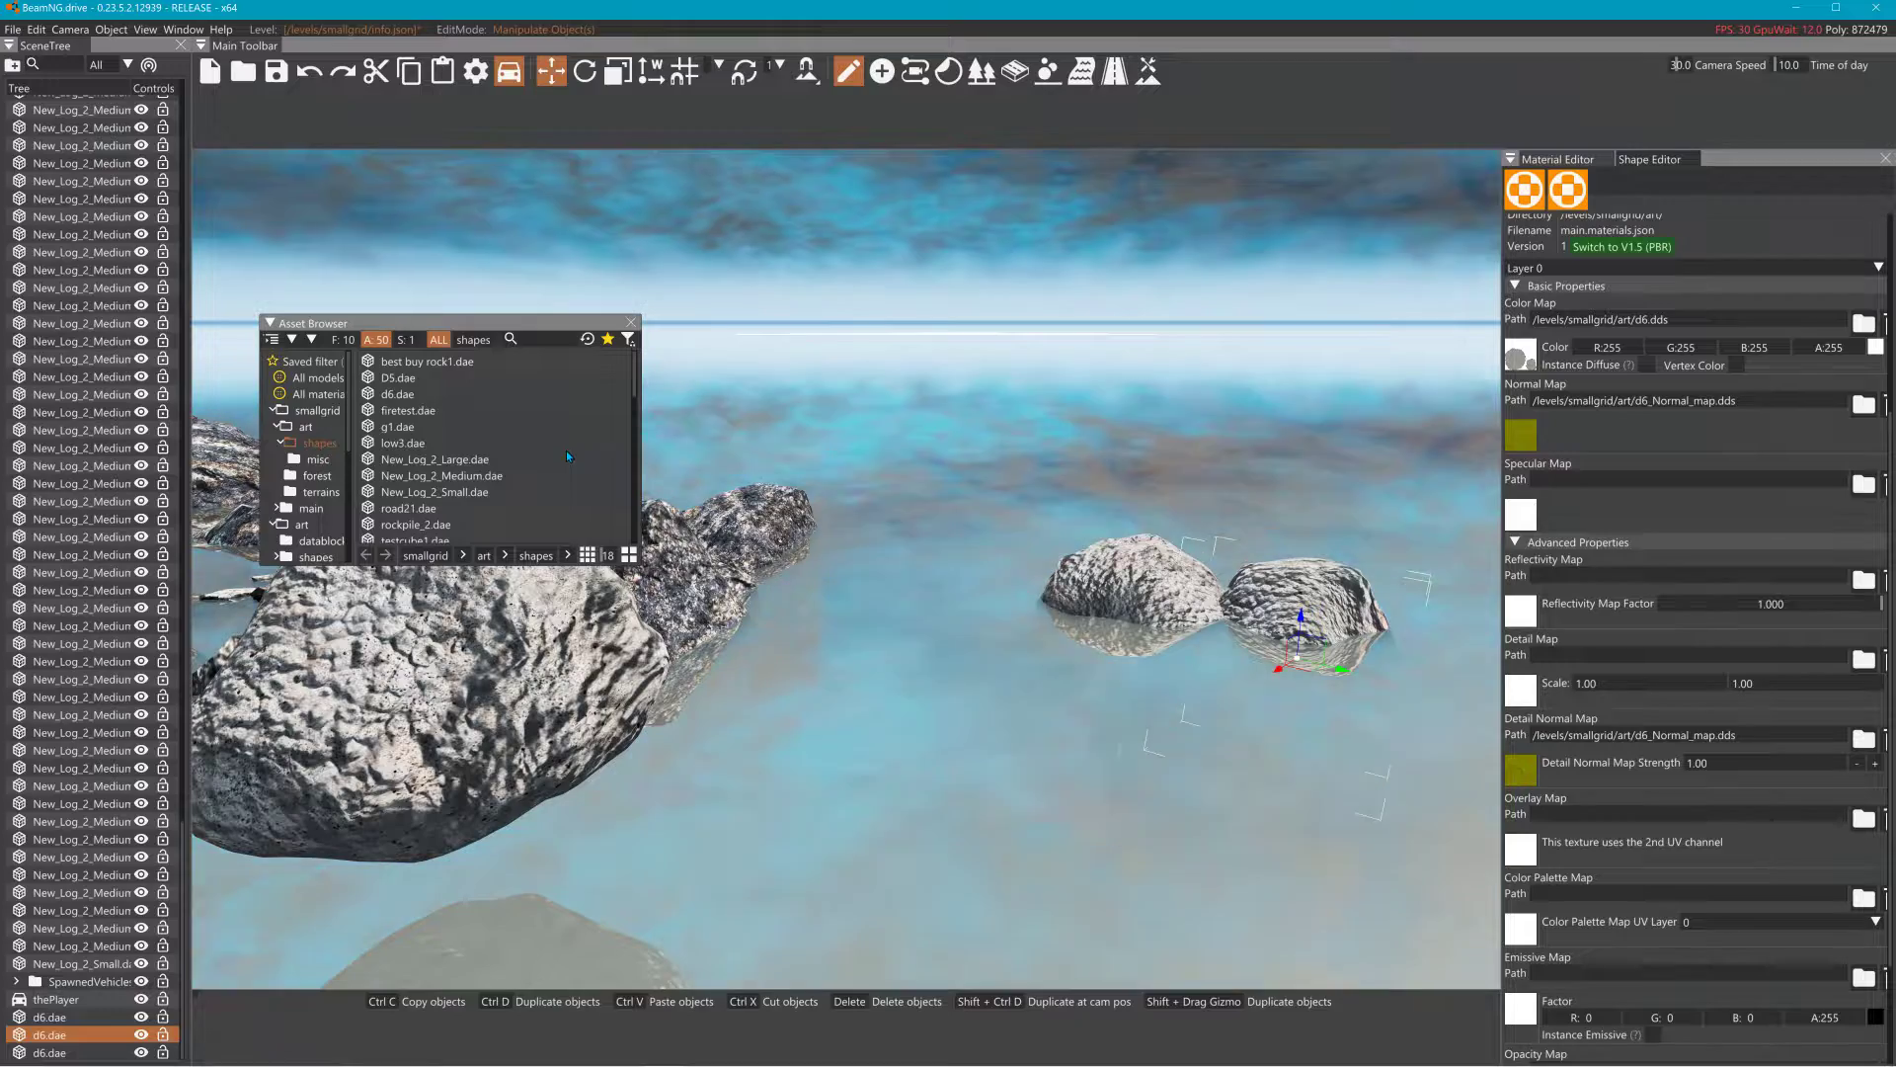
{"action": "left_click", "coordinate": [37, 29]}
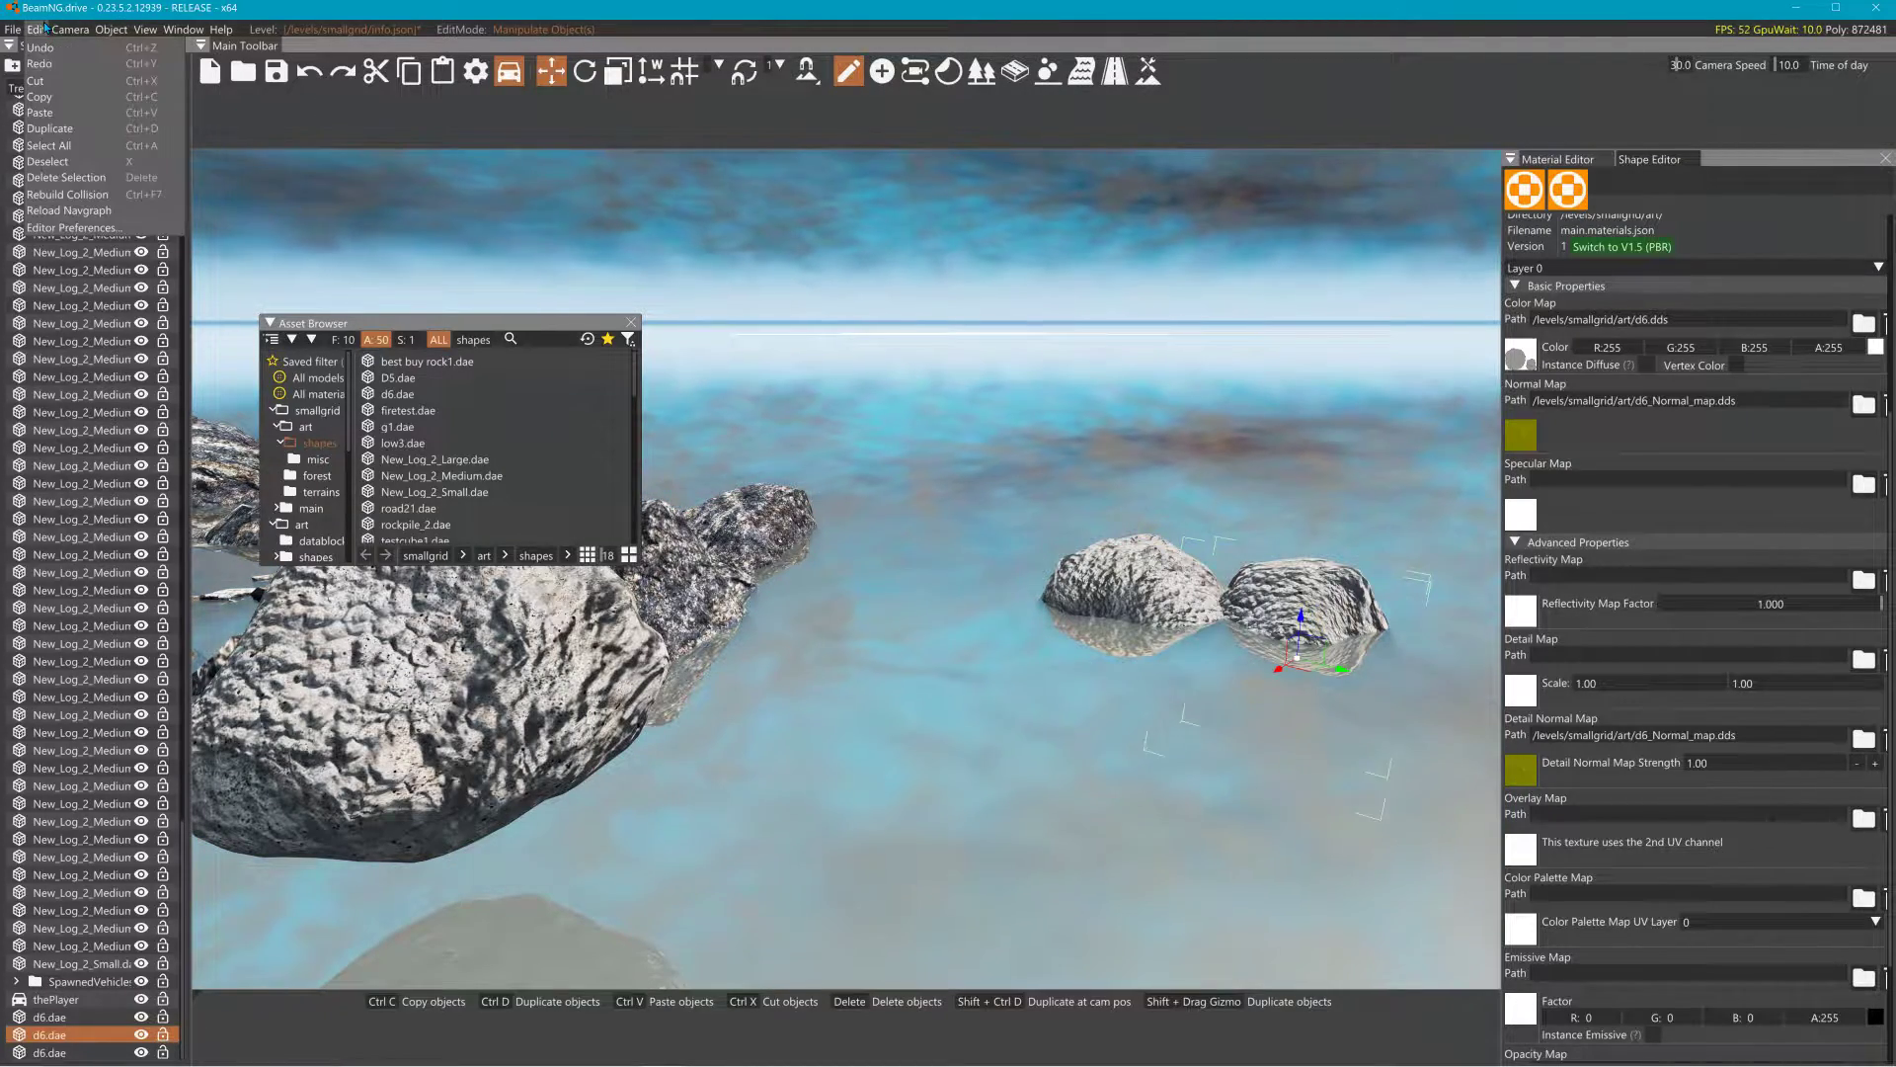
{"action": "left_click", "coordinate": [69, 194]}
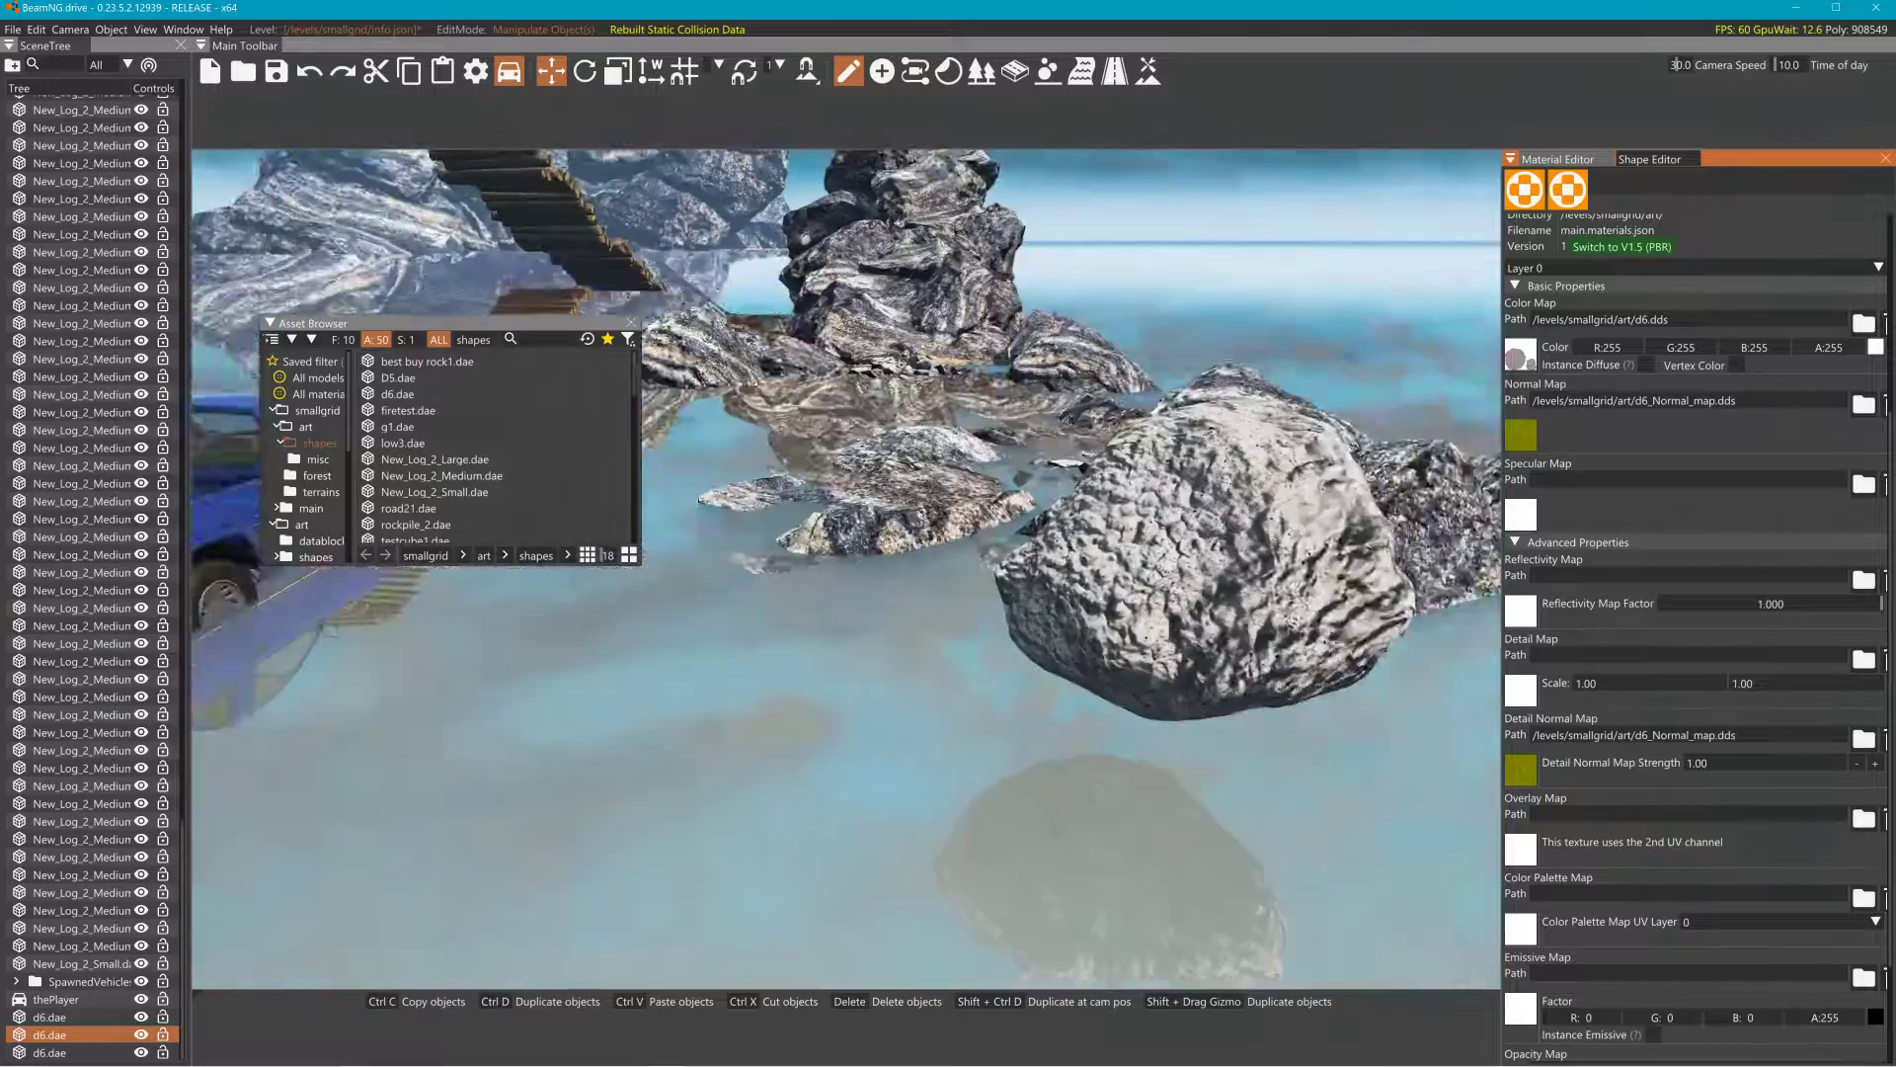
- View the blue pickup and the d6 rocks in the water to check the rebuilt collision
{"action": "key", "text": "s"}
{"action": "right_click_drag", "start_coordinate": [1328, 724], "coordinate": [1299, 671]}
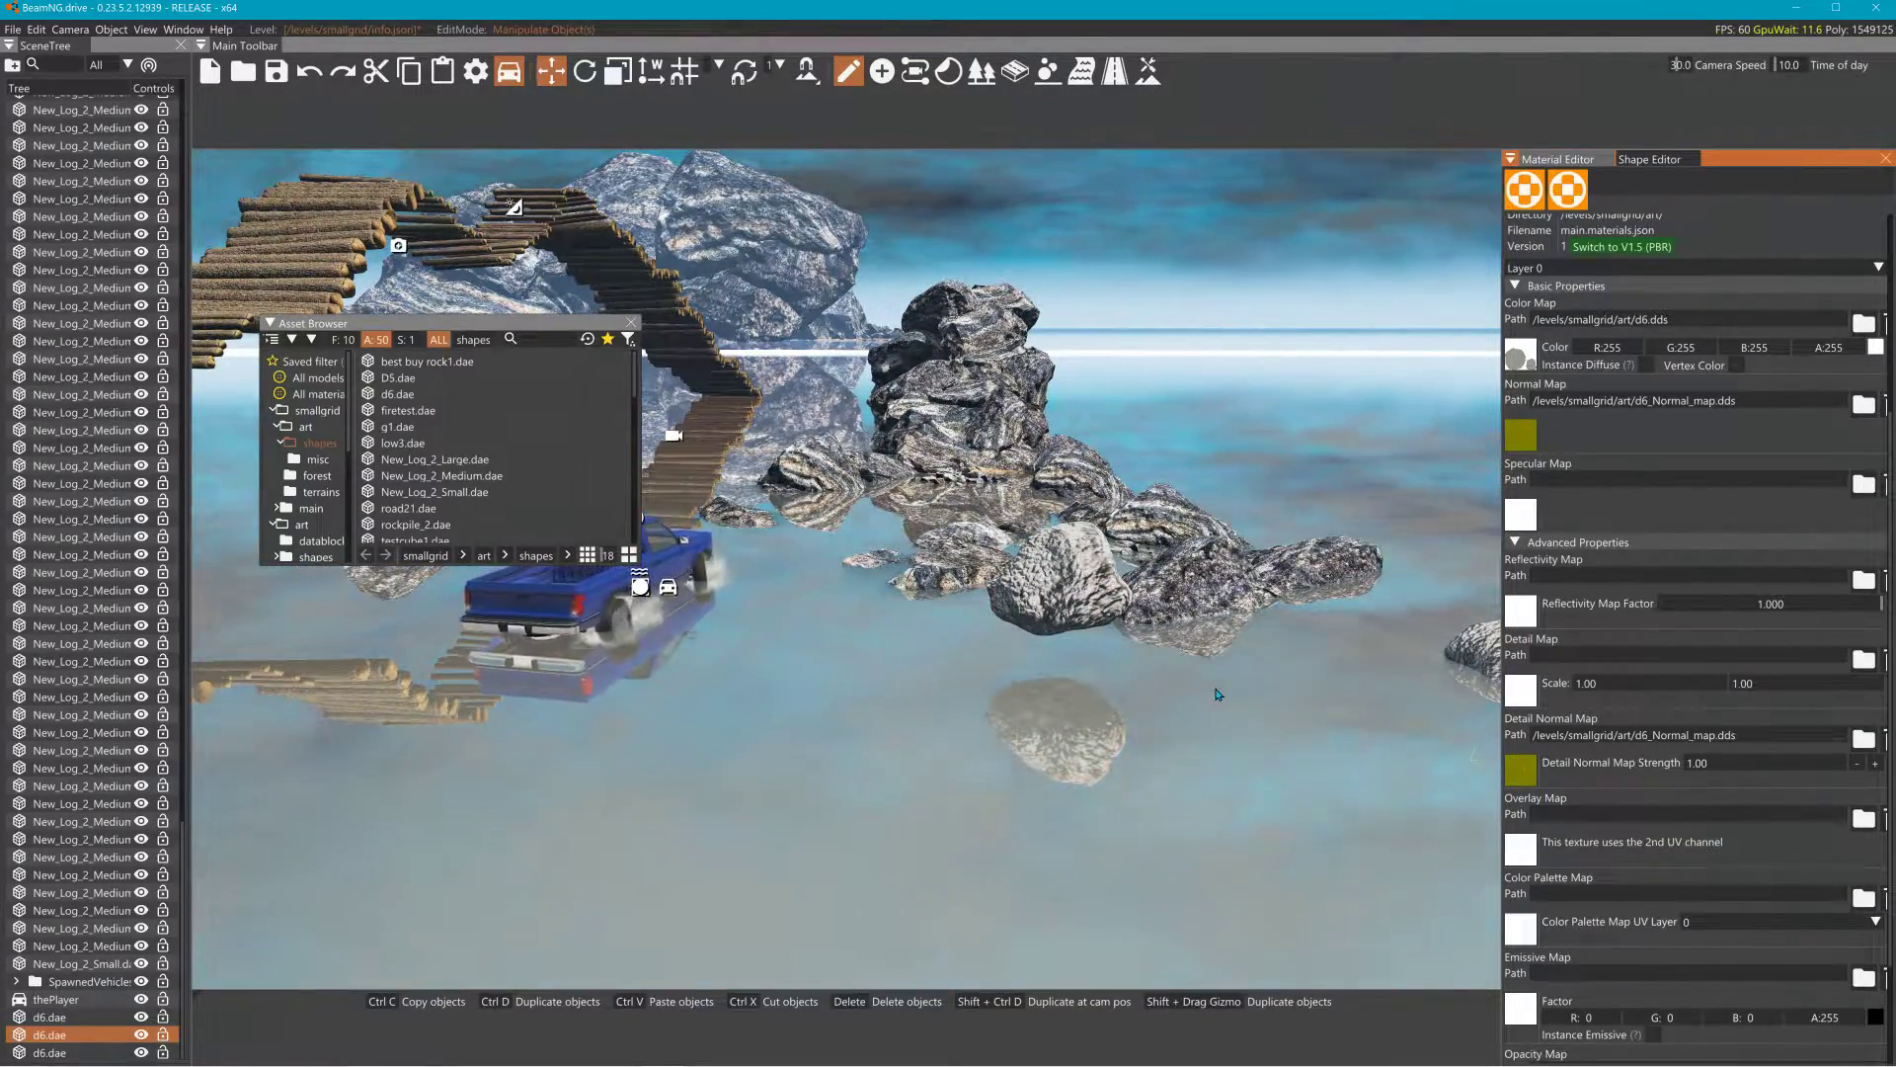
{"action": "right_click_drag", "start_coordinate": [1081, 753], "coordinate": [1199, 759]}
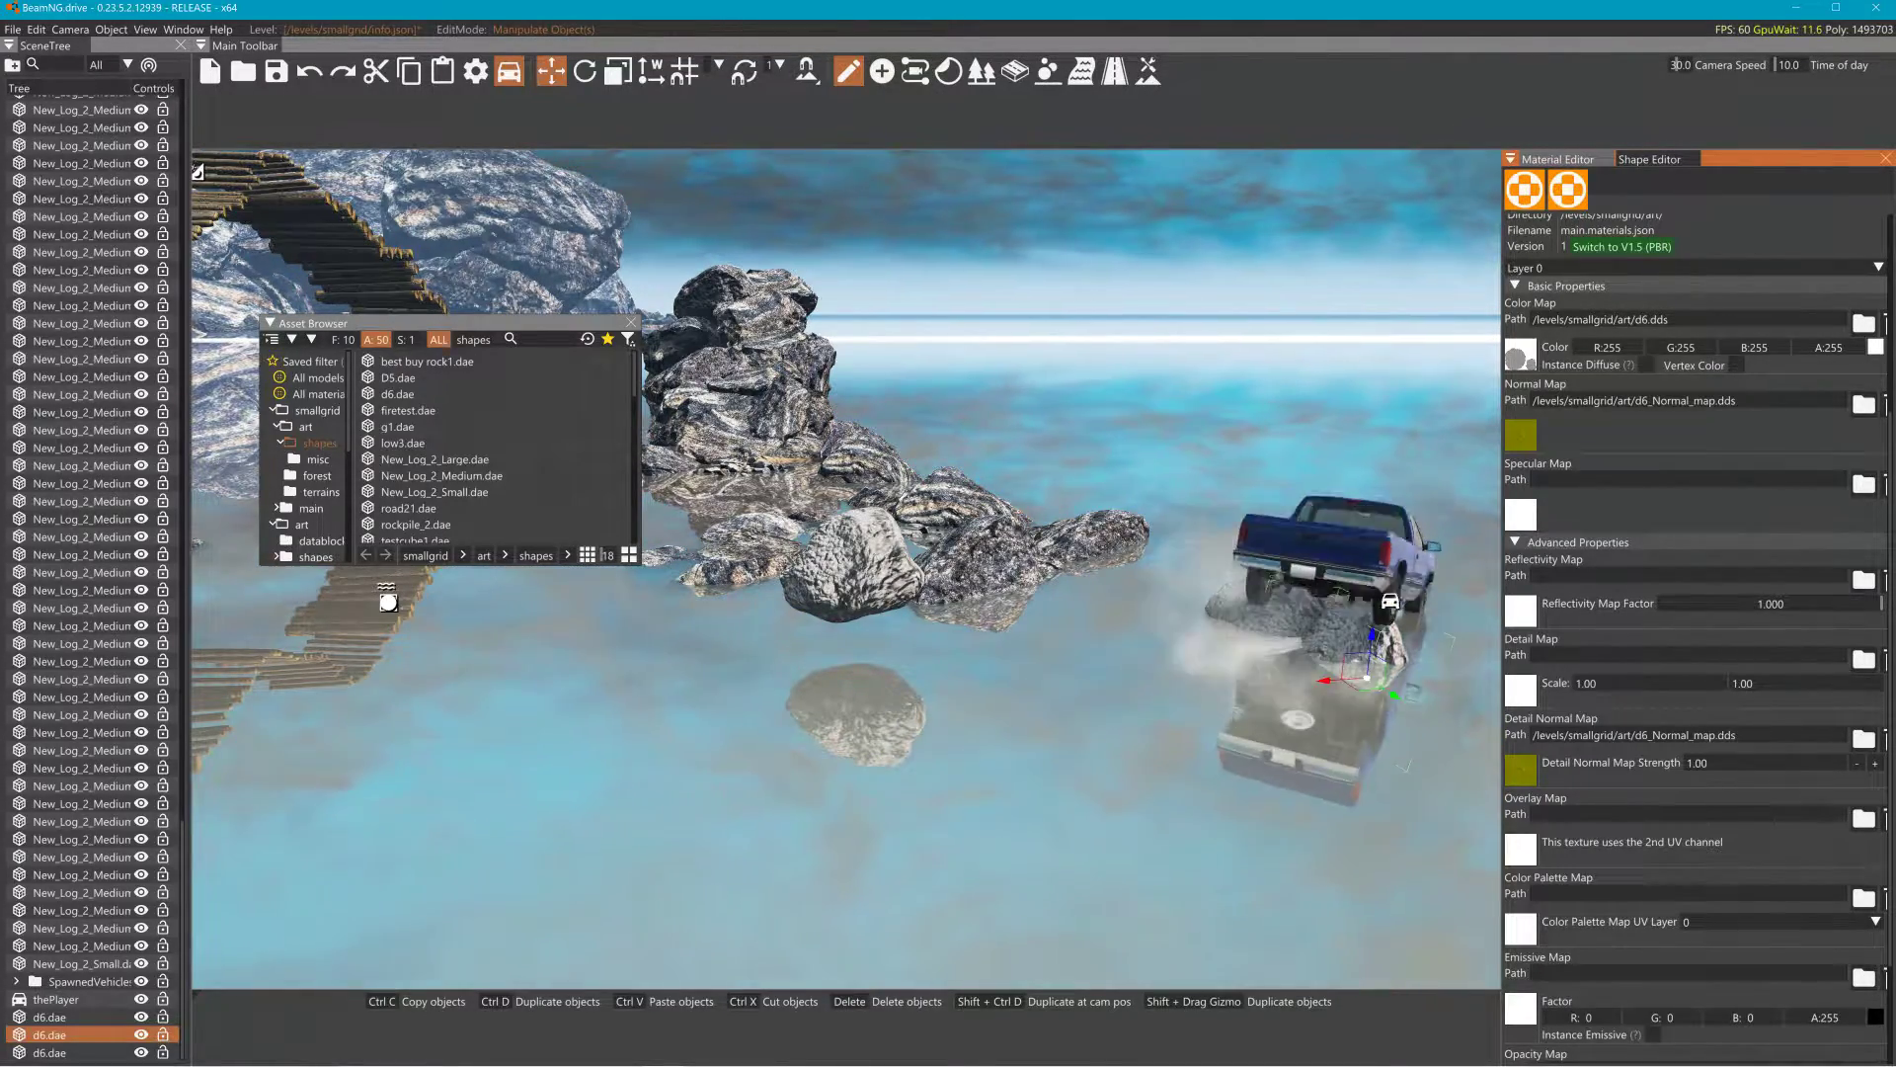
- Raise the selected d6 rock high above the water
{"action": "key", "text": "s"}
{"action": "right_click_drag", "start_coordinate": [1399, 606], "coordinate": [1317, 601]}
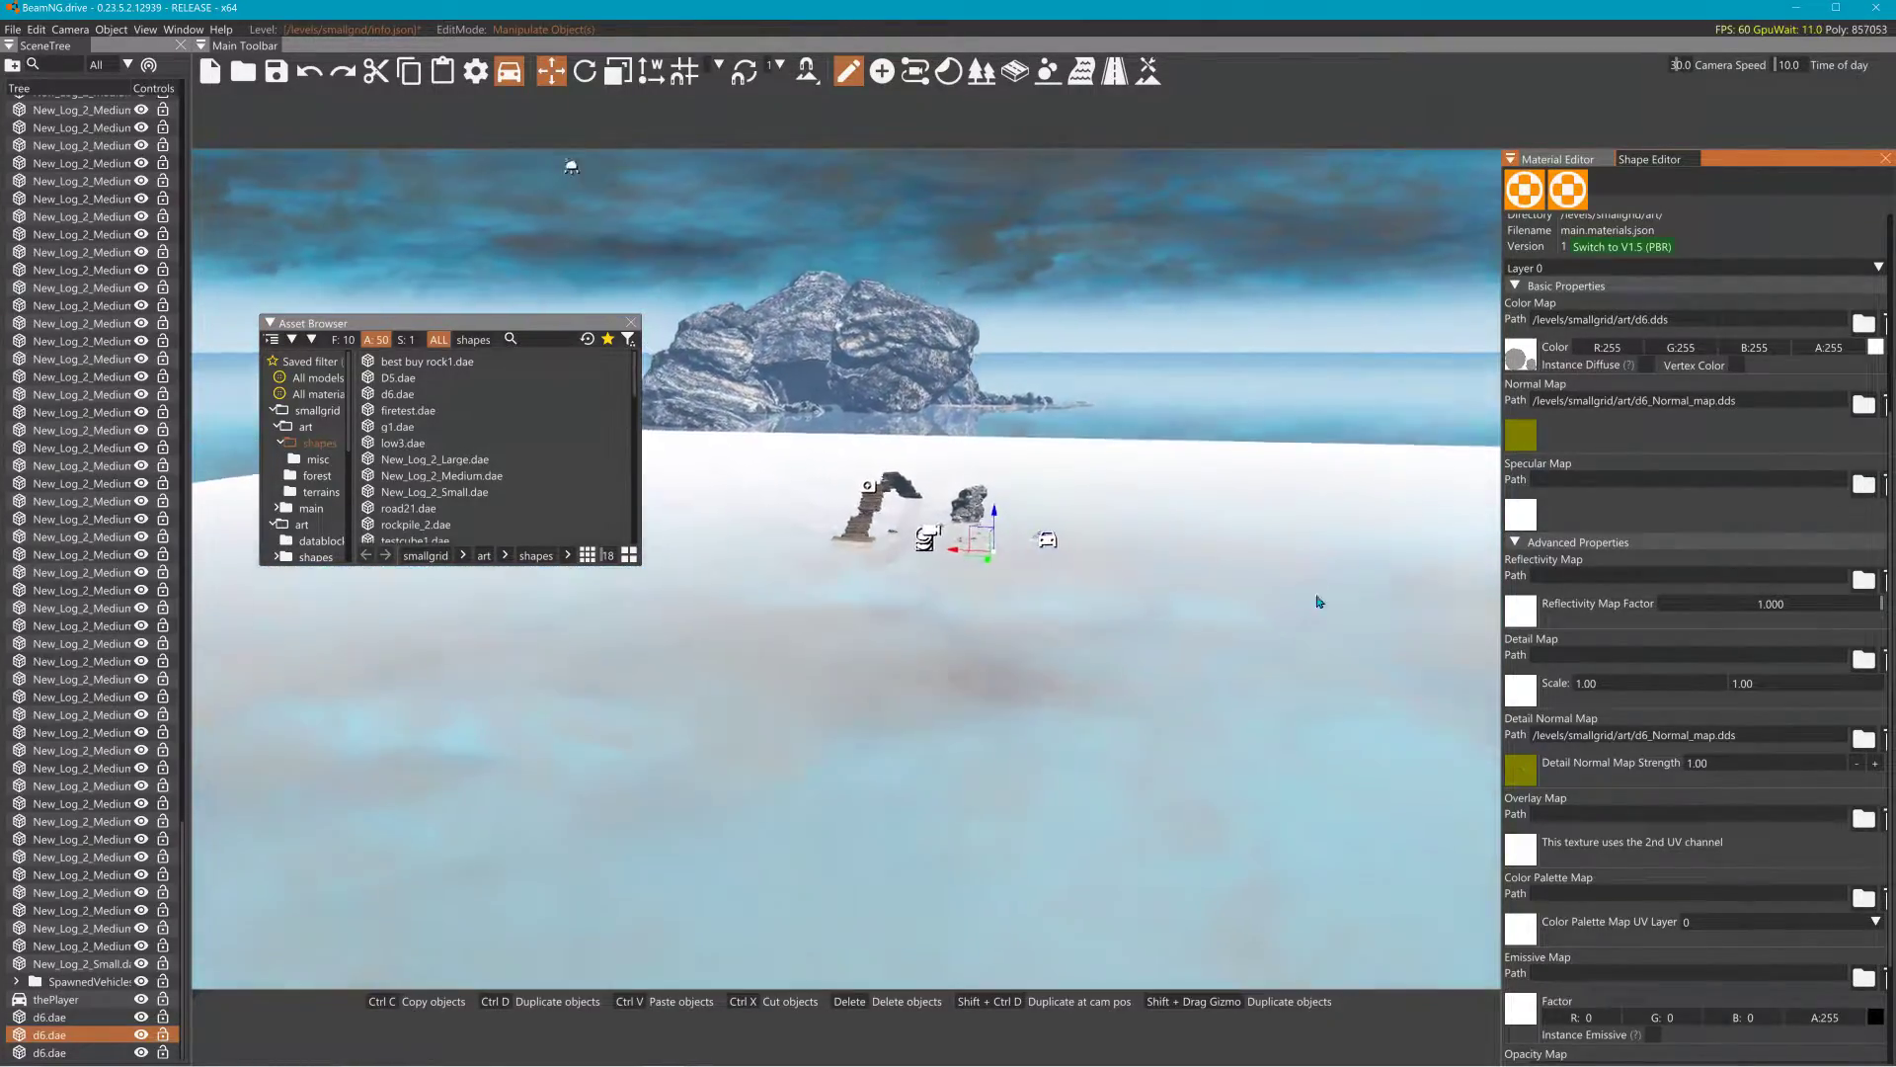
{"action": "left_click_drag", "start_coordinate": [995, 521], "coordinate": [1046, 276]}
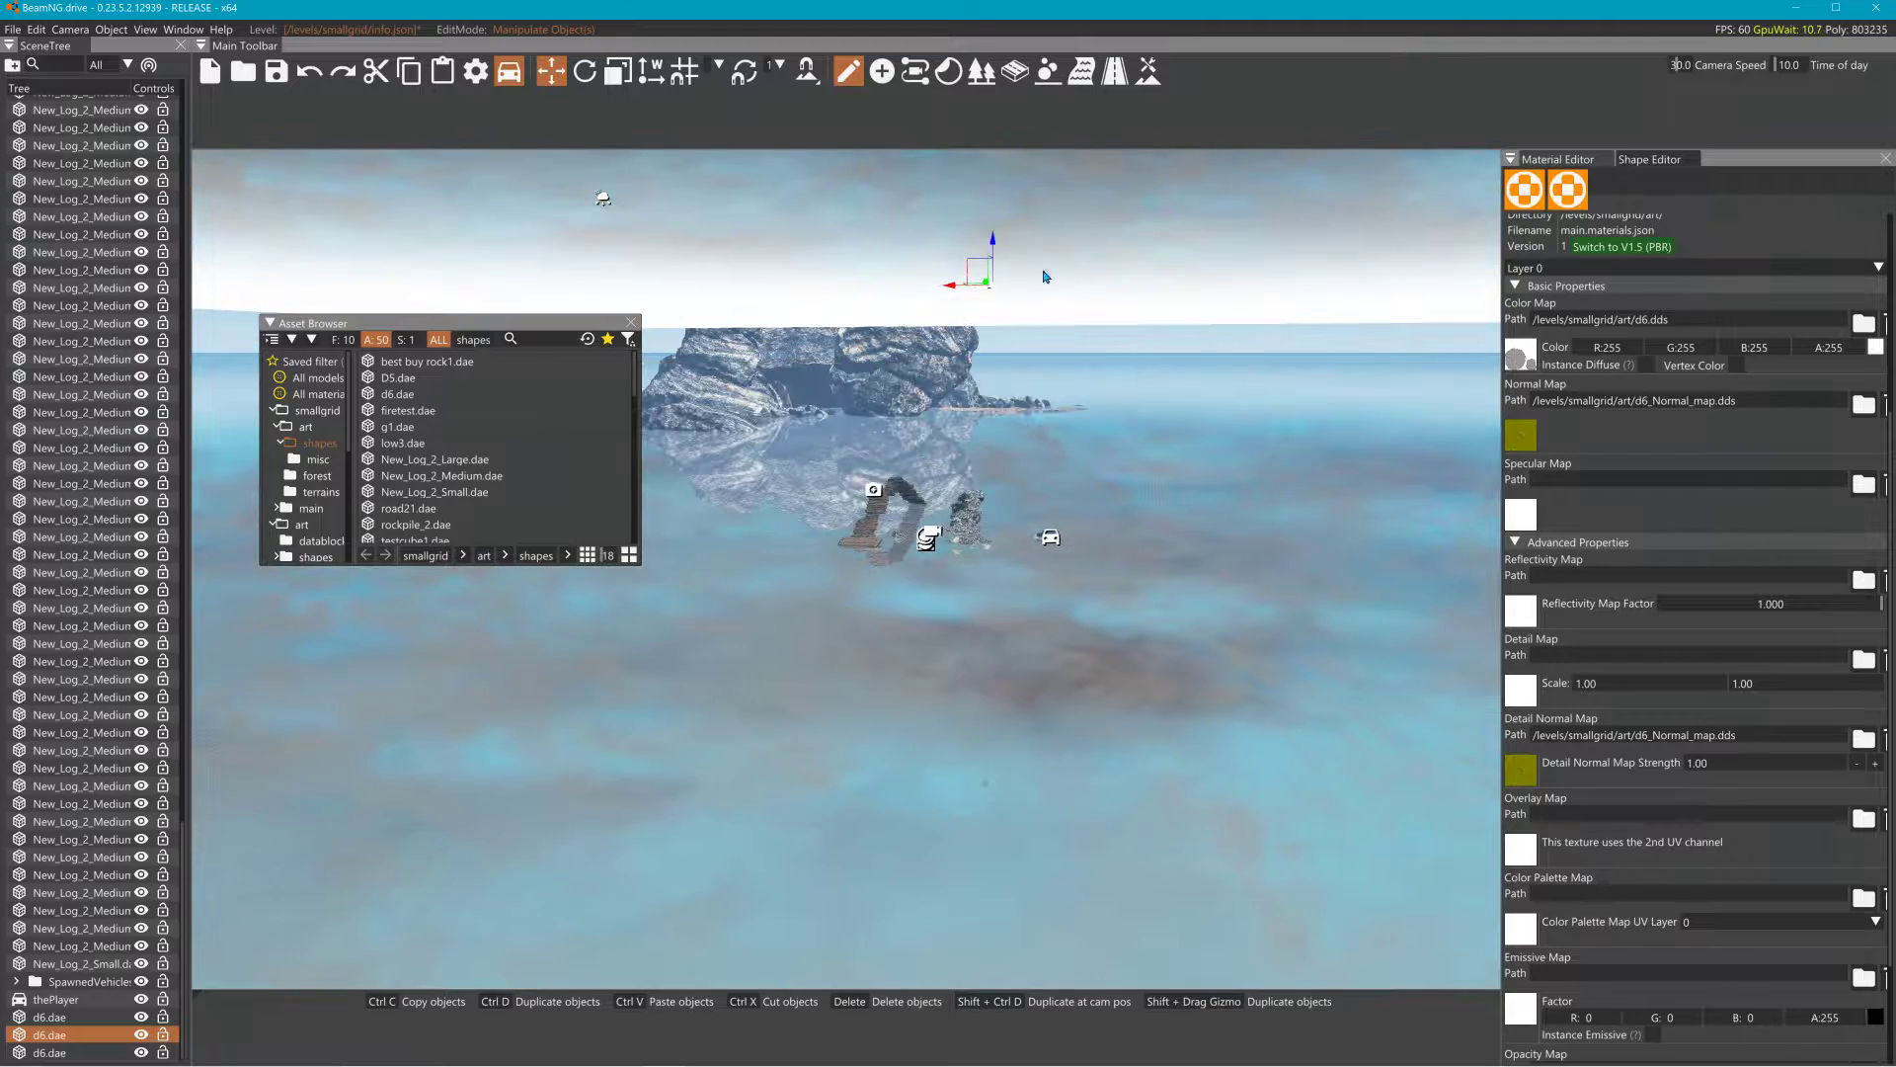
- Examine the raised d6 rock from far away and close up to compare its detail levels
{"action": "right_click_drag", "start_coordinate": [1076, 306], "coordinate": [1069, 247]}
{"action": "left_click", "coordinate": [1061, 319]}
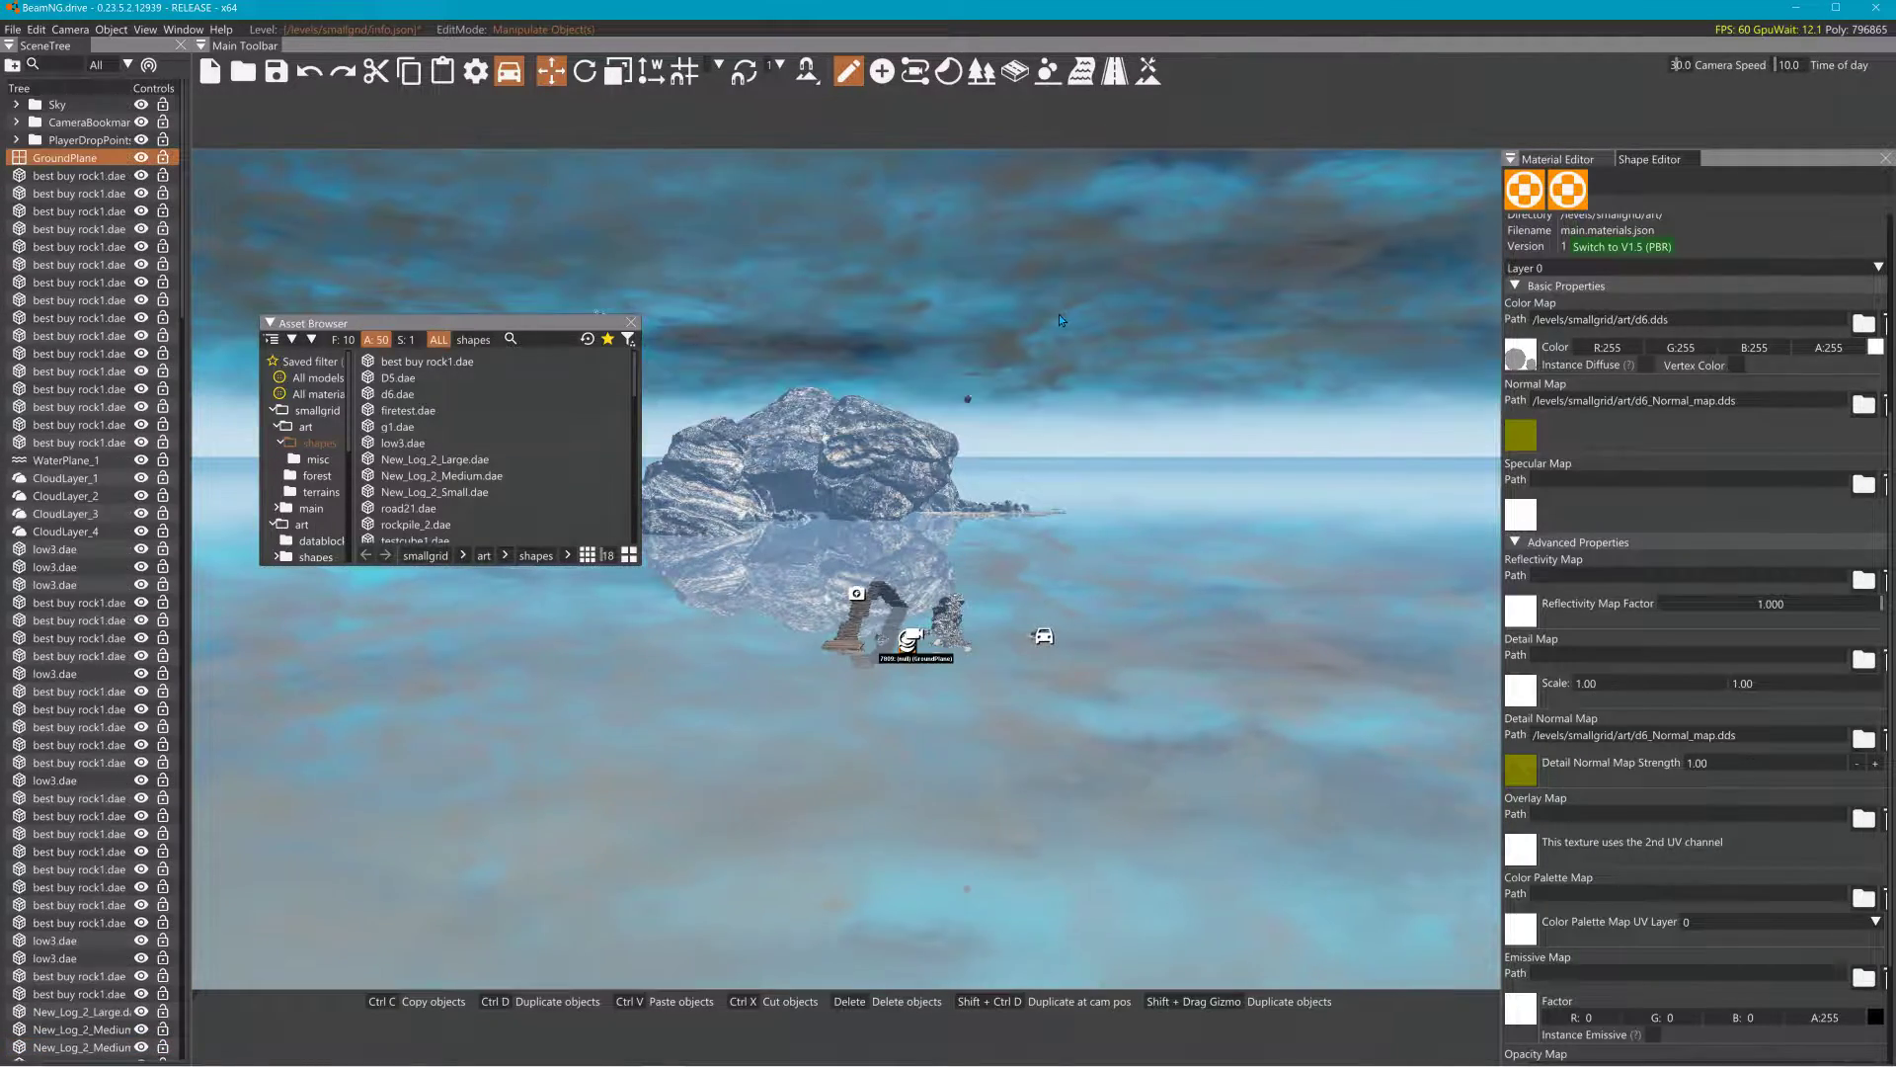
{"action": "mouse_move", "coordinate": [1077, 369]}
{"action": "right_mouse_down"}
{"action": "mouse_move", "coordinate": [1076, 318]}
{"action": "mouse_move", "coordinate": [1075, 350]}
{"action": "right_mouse_up"}
{"action": "key", "text": "w"}
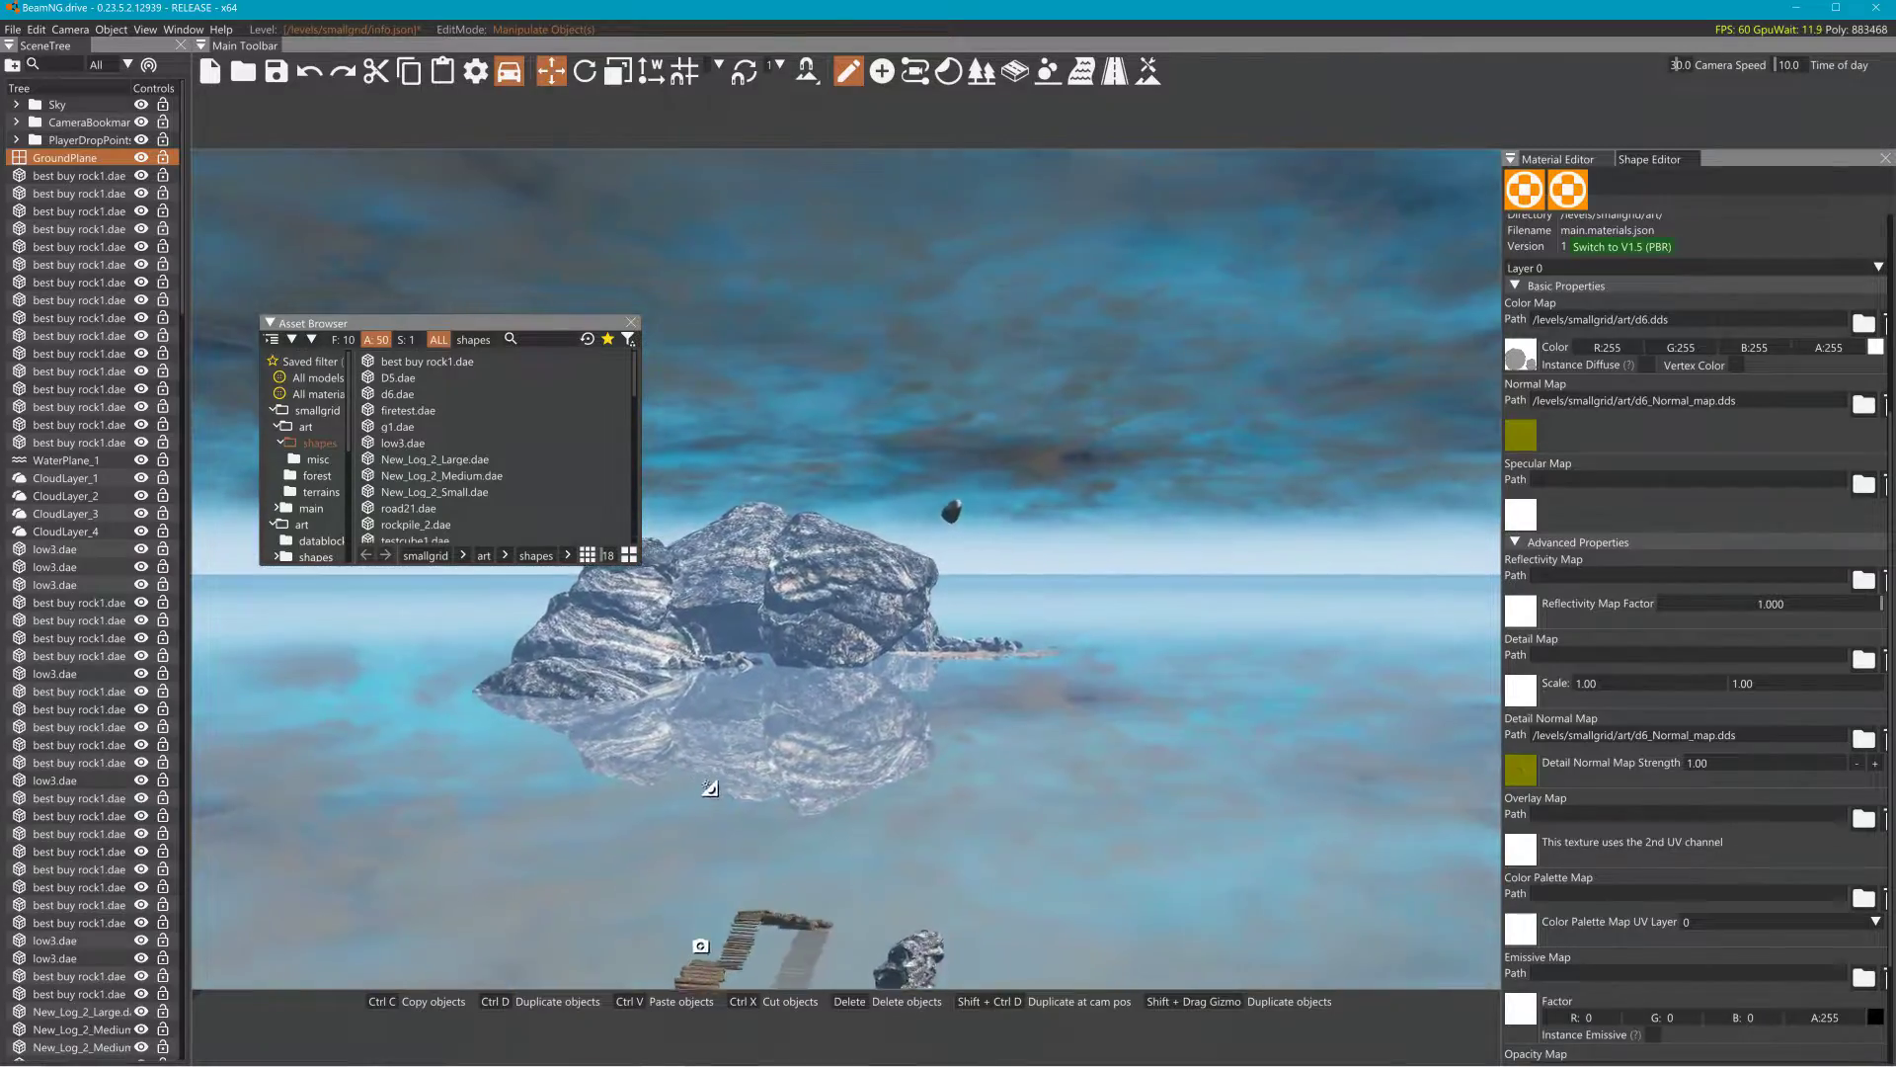
{"action": "key", "text": "w"}
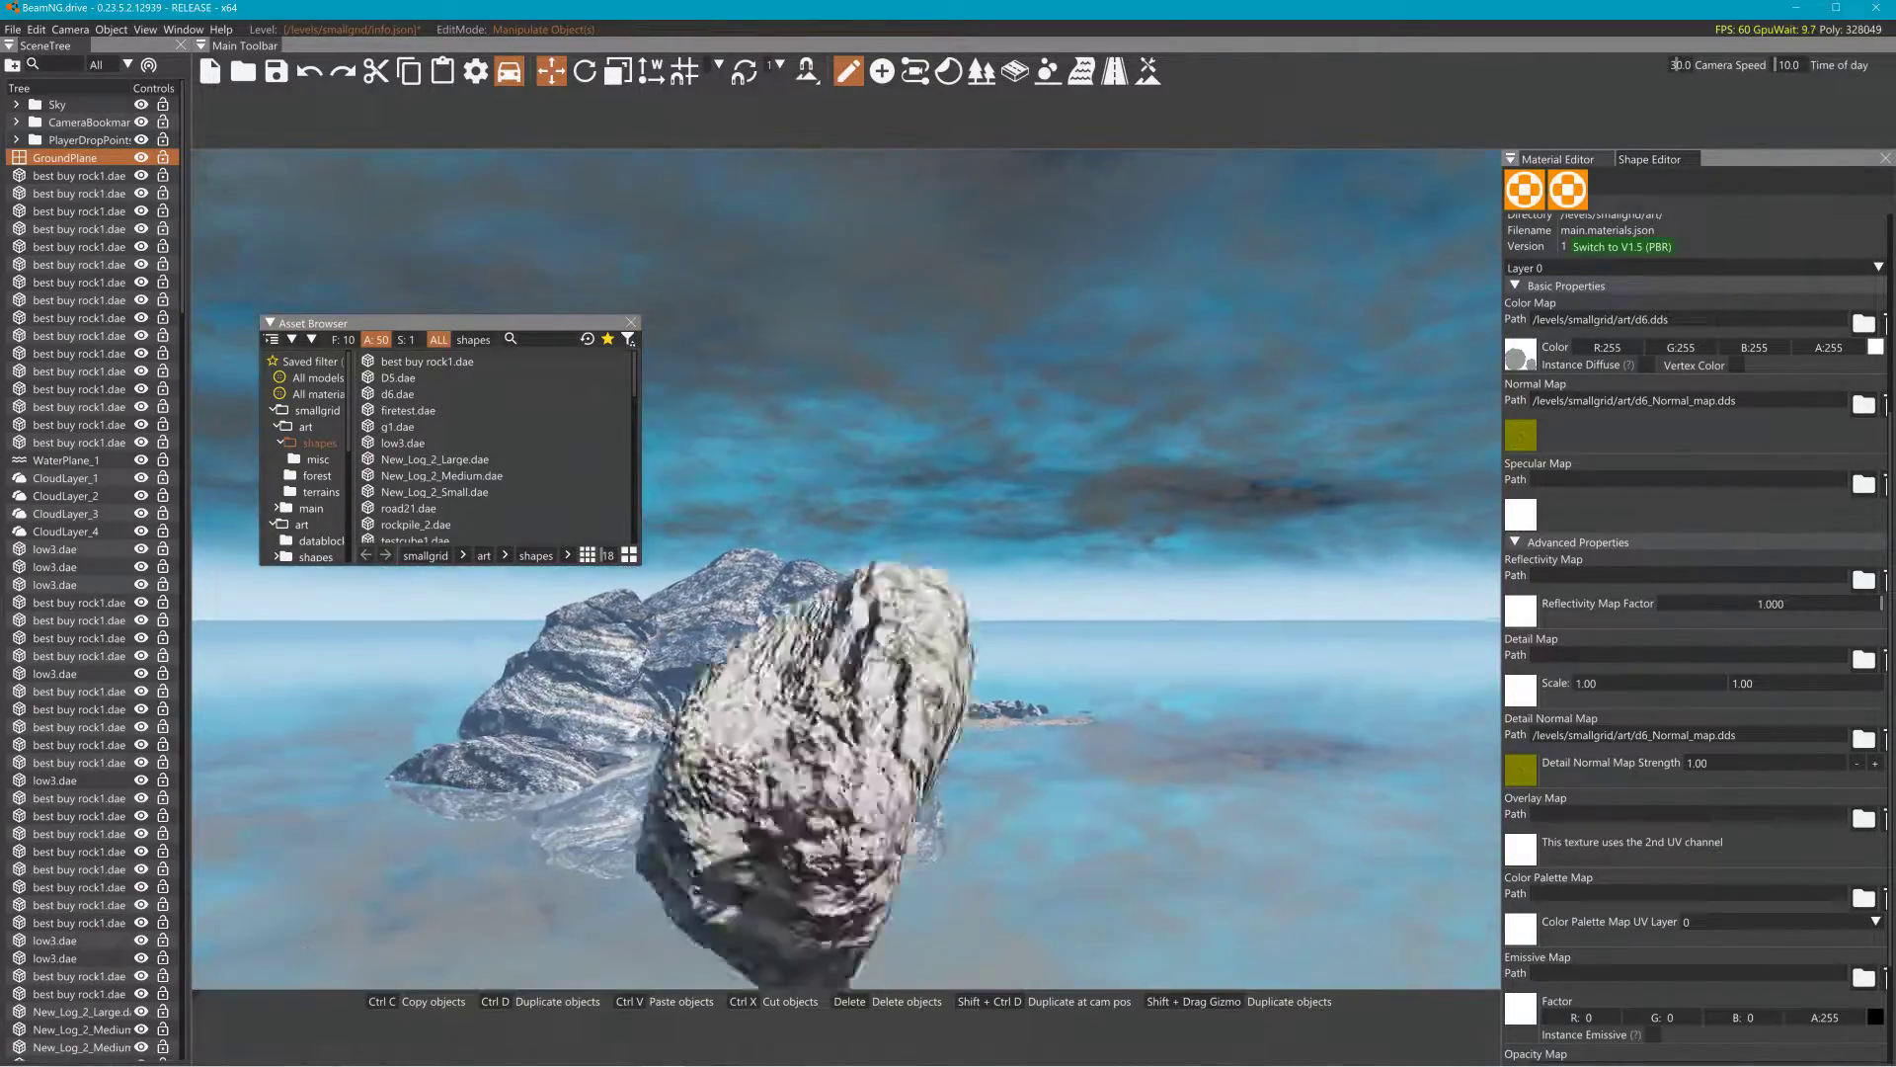
{"action": "key", "text": "s"}
{"action": "key", "text": "s"}
{"action": "mouse_move", "coordinate": [1076, 350]}
{"action": "right_mouse_down"}
{"action": "mouse_move", "coordinate": [1062, 377]}
{"action": "mouse_move", "coordinate": [1082, 377]}
{"action": "right_mouse_up"}
{"action": "key", "text": "s"}
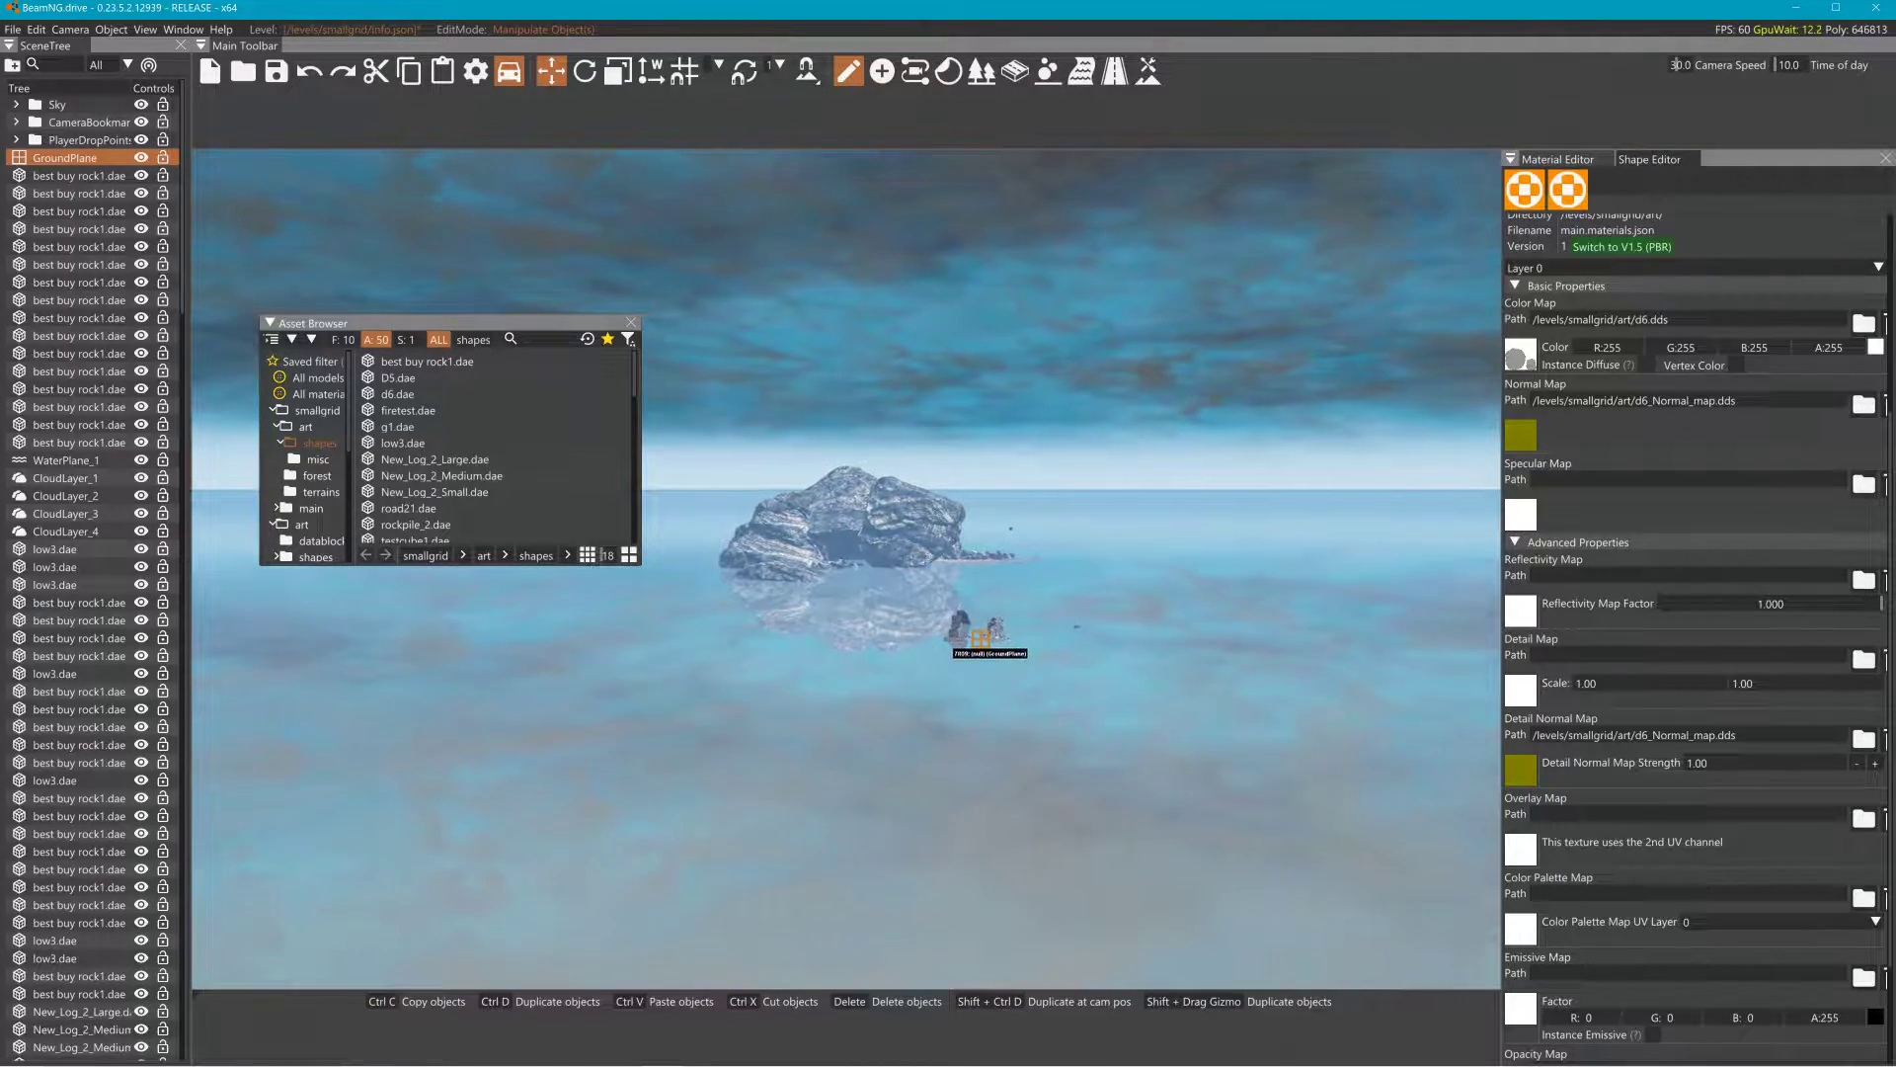
{"action": "key", "text": "w"}
{"action": "right_click_drag", "start_coordinate": [1091, 452], "coordinate": [1116, 436]}
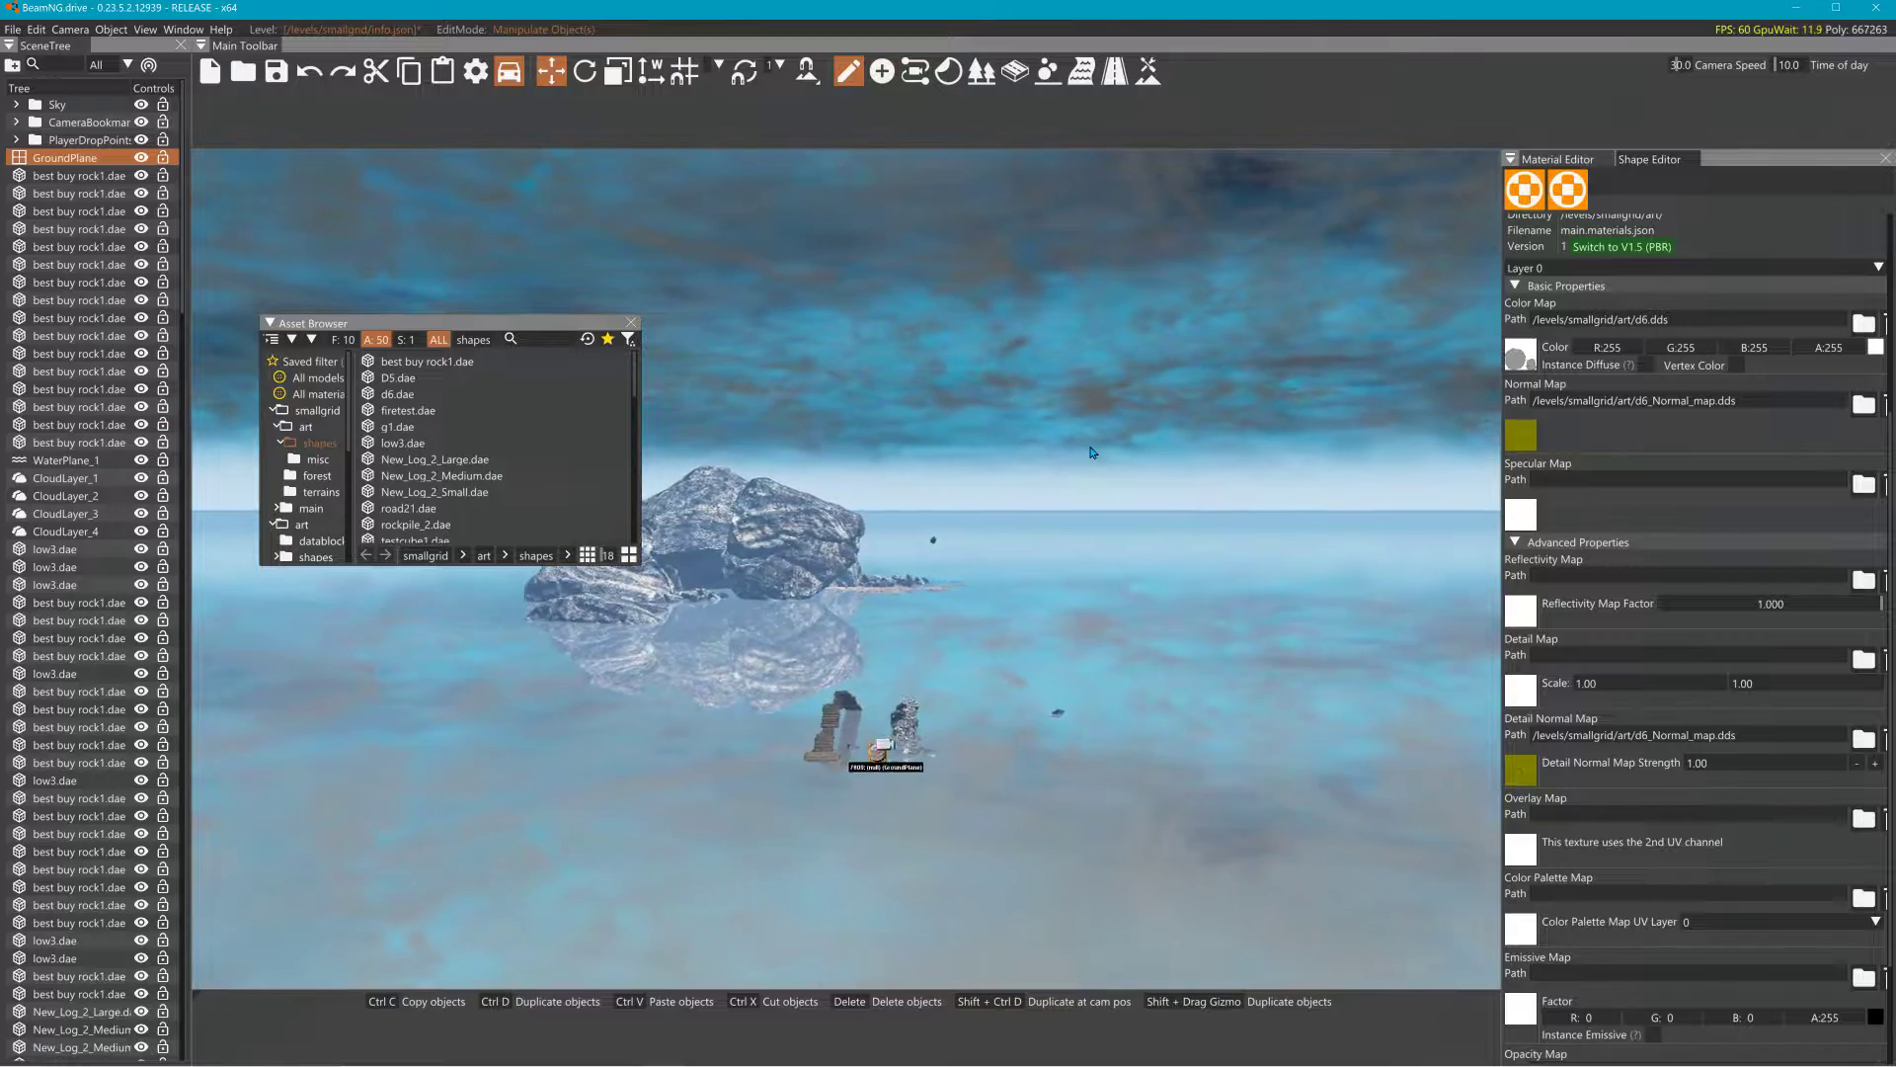
{"action": "key", "text": "w"}
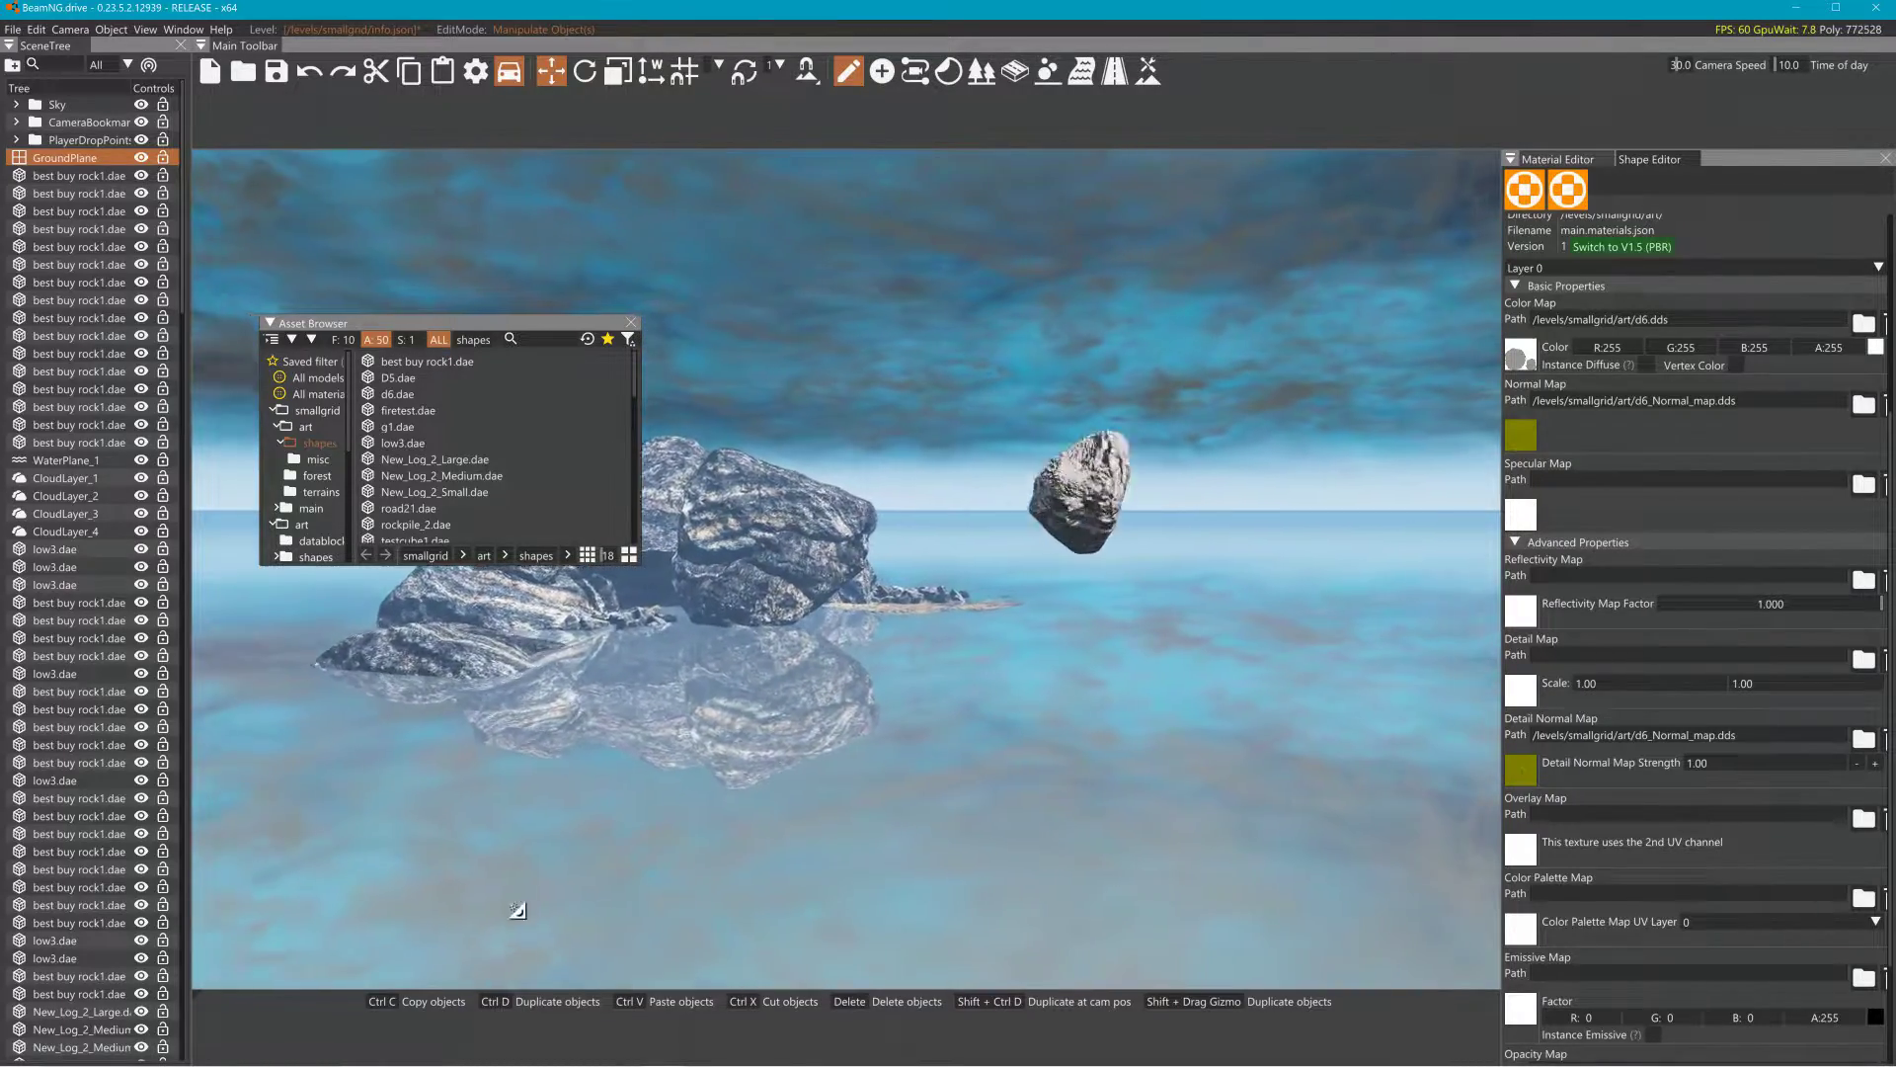